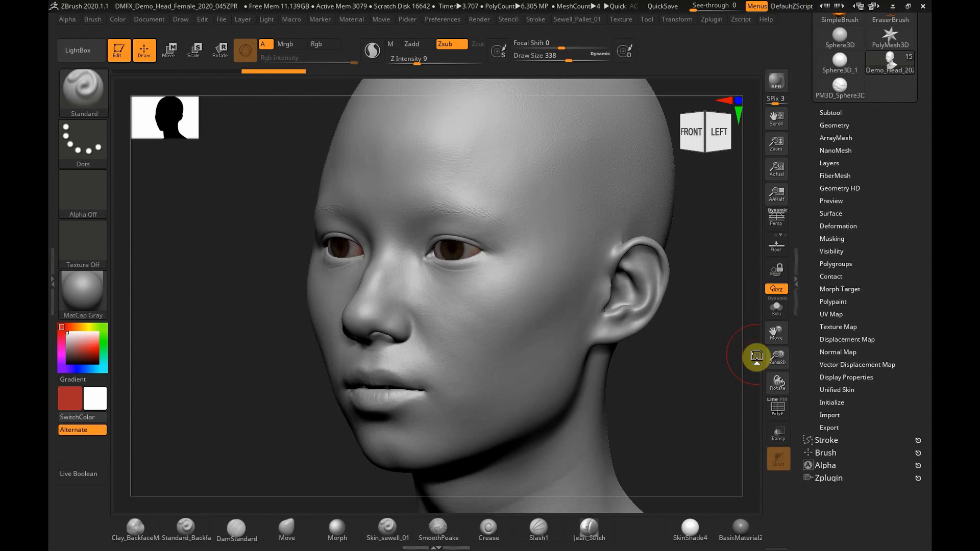
- Make Demo_Head_2020_C the active subtool and hide Demo_Head_2020_B
left_click(830, 113)
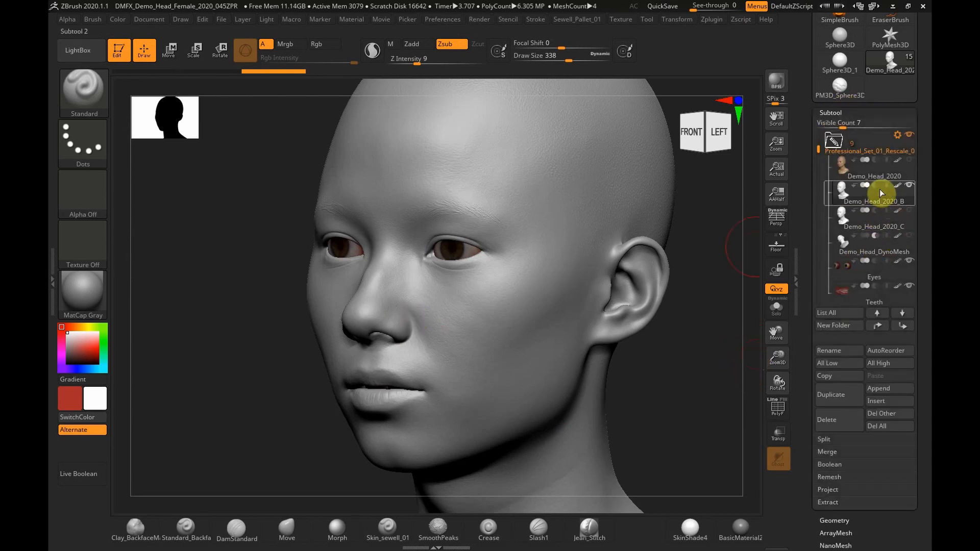
mouse_move(880, 189)
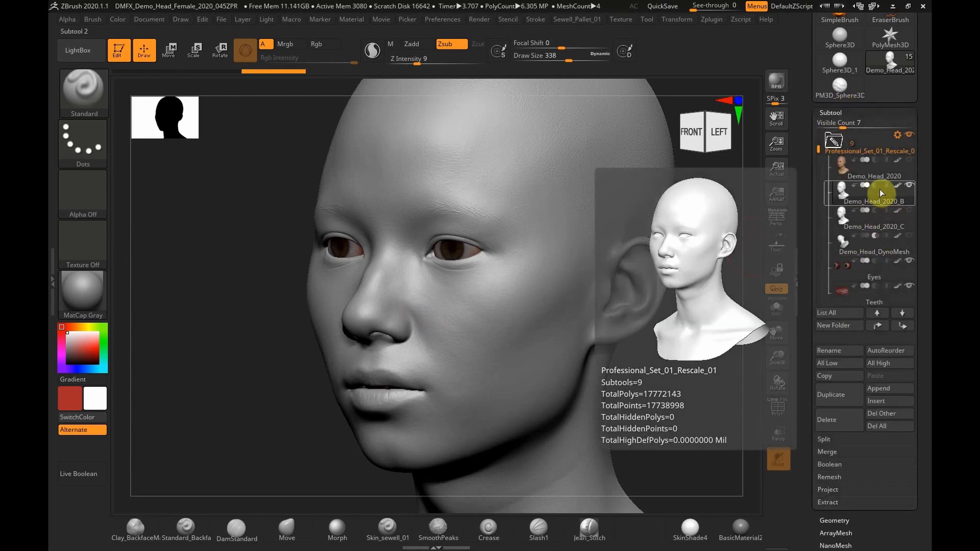
left_click(874, 225)
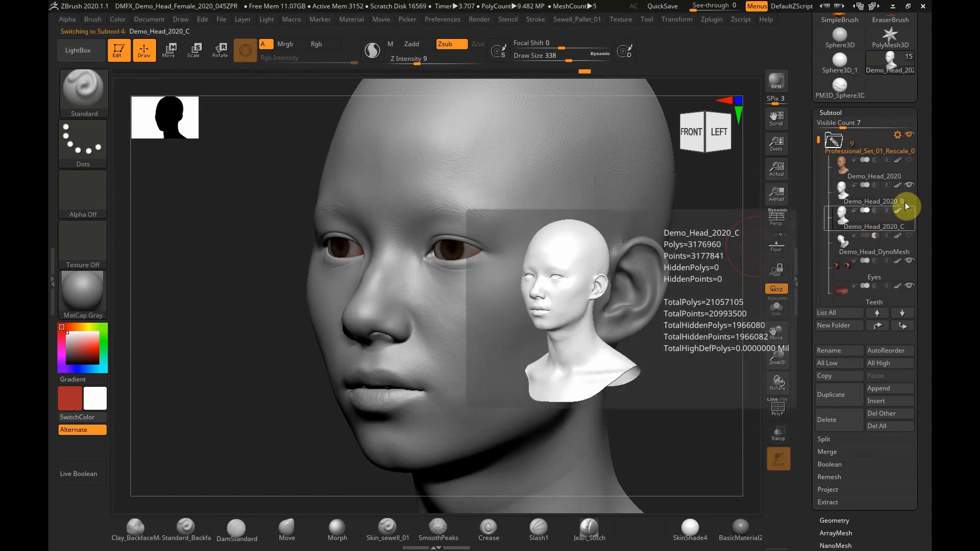
left_click(909, 185)
- Set the lowest untitled sculpt layer of the head to record and rename it New
scroll(809, 481, "down", 5)
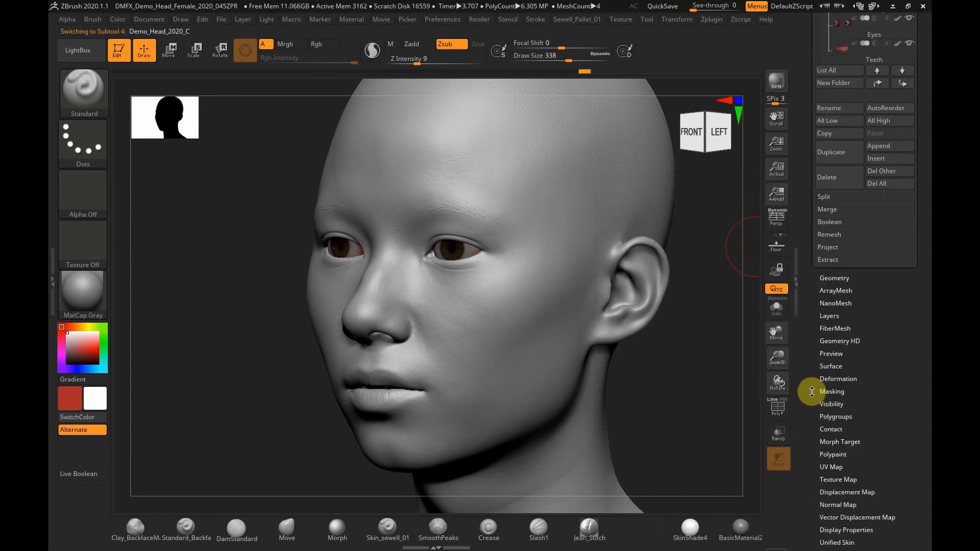
left_click(831, 320)
left_click(906, 172)
mouse_move(905, 173)
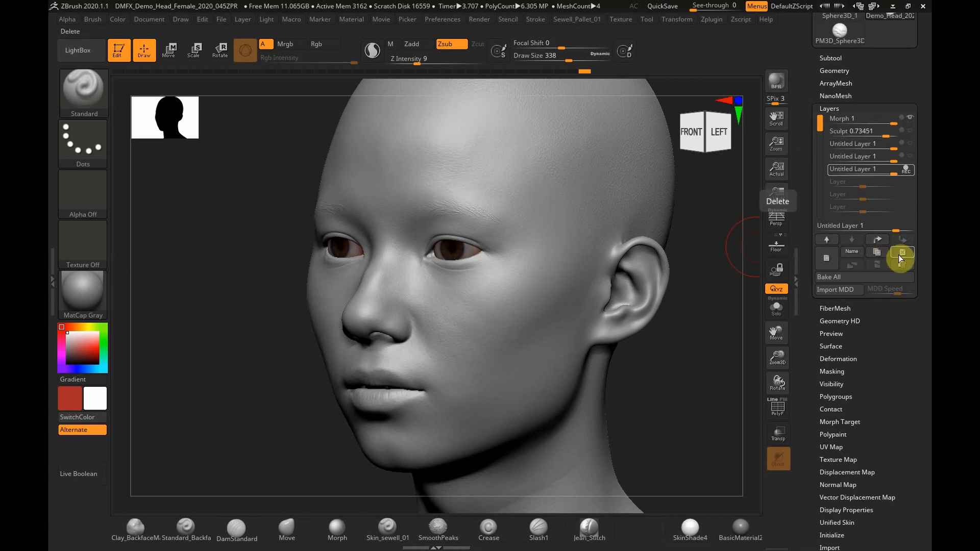
left_click(851, 252)
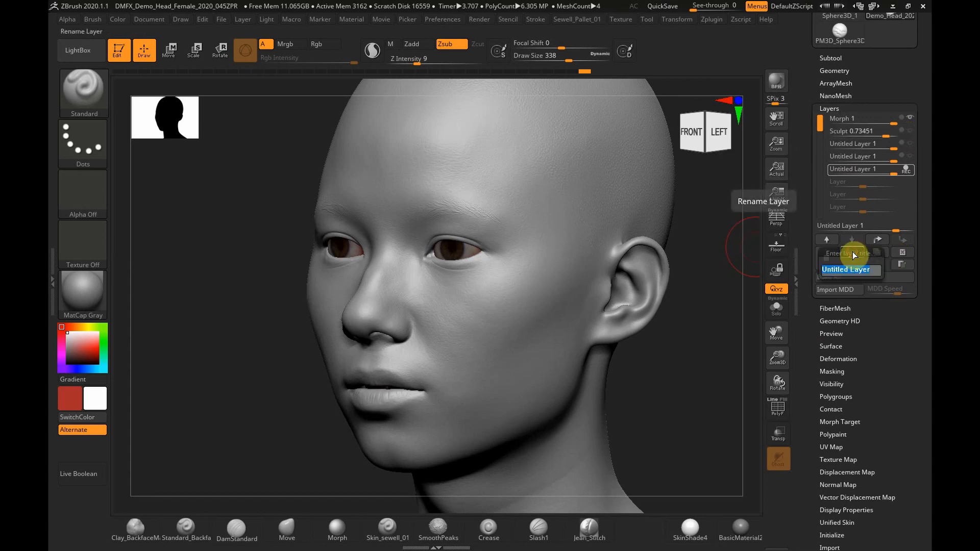
type("New")
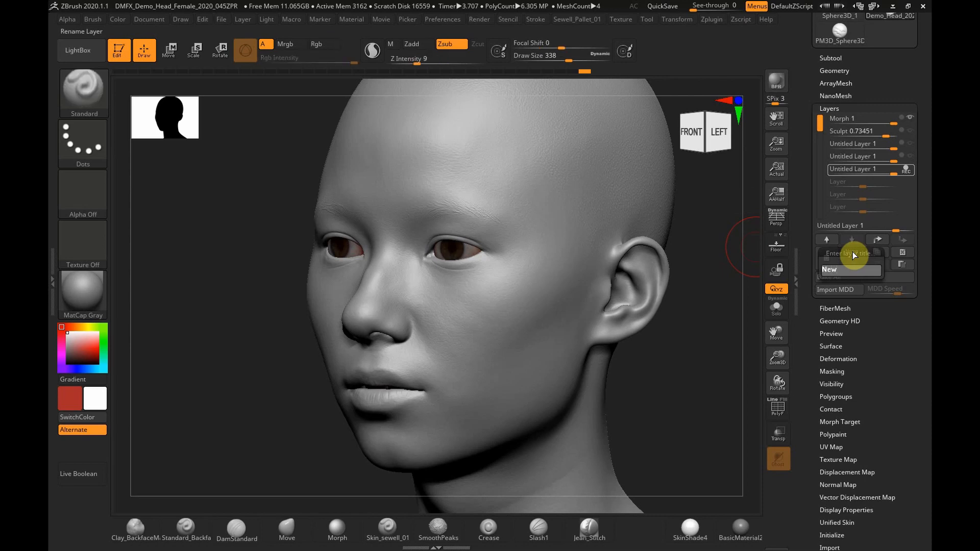
key("Return")
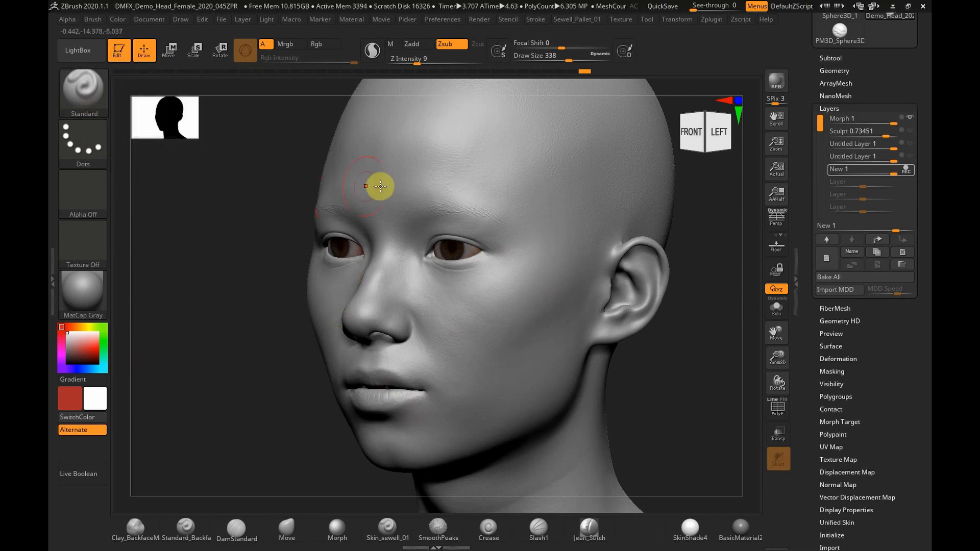
- Set the Standard brush to Zadd with a Z Intensity of 25
left_click(419, 47)
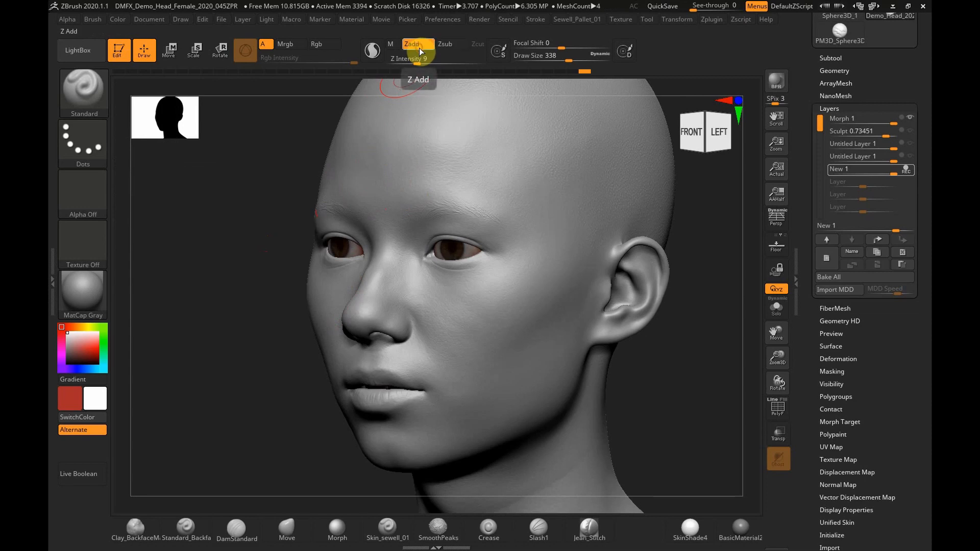
left_click_drag(417, 60, 435, 65)
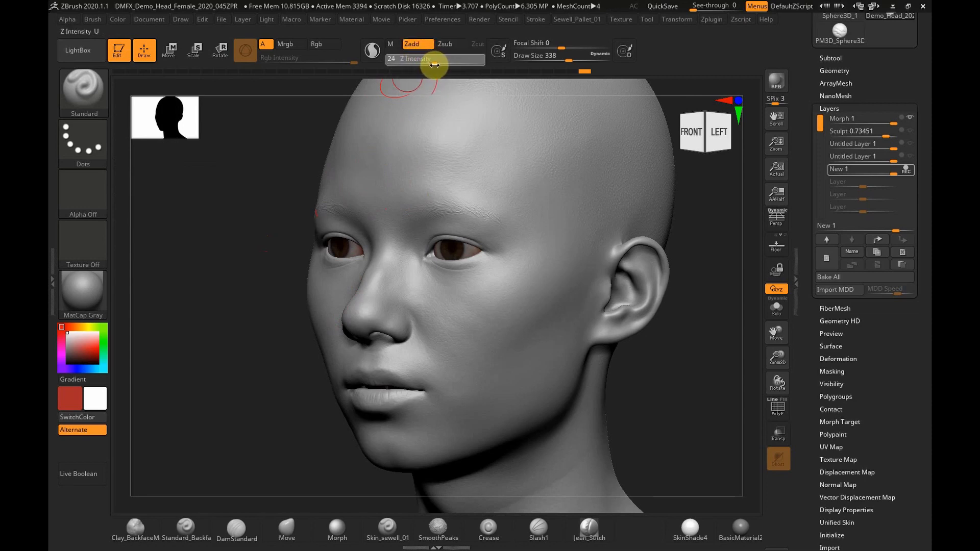
left_click_drag(434, 65, 430, 65)
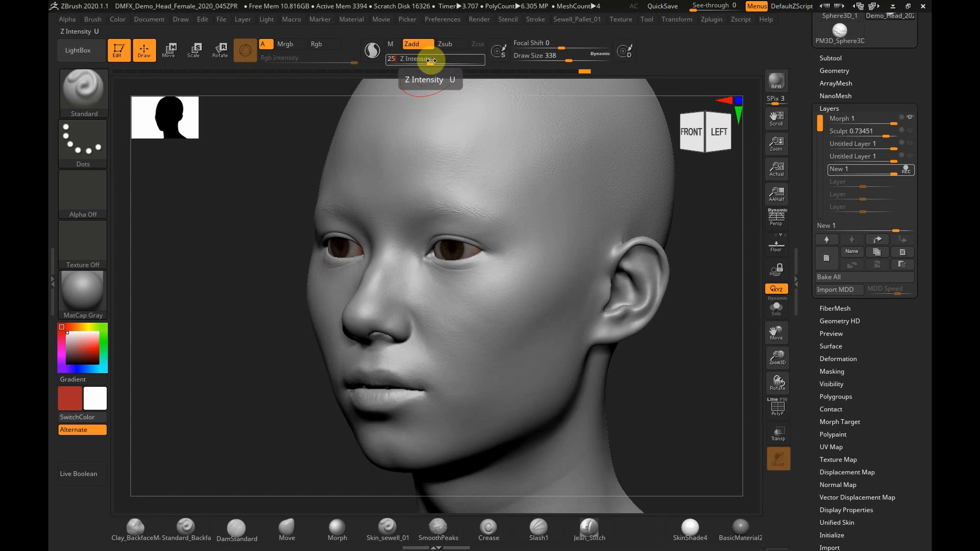
key("Return")
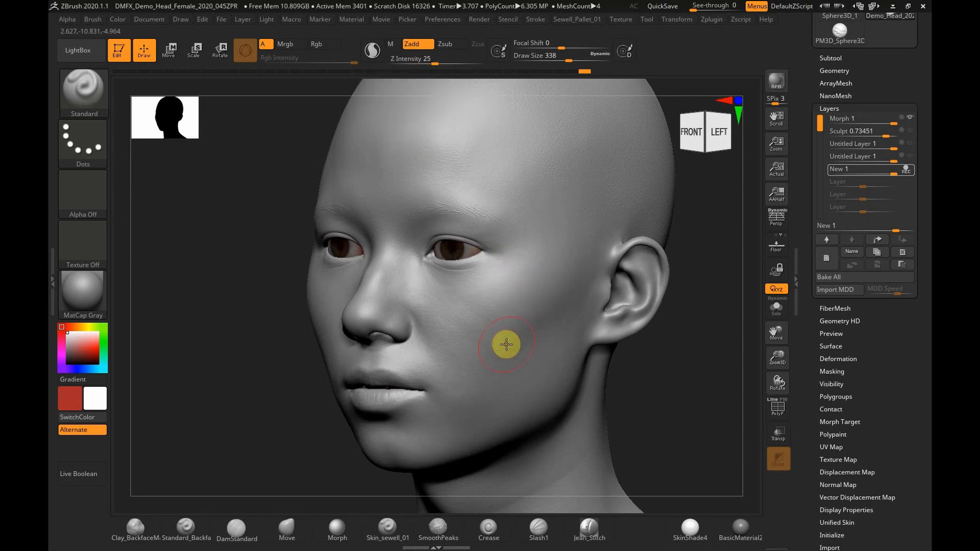
- Choose the Flatten brush and raise its Z Intensity to 29
left_click(88, 95)
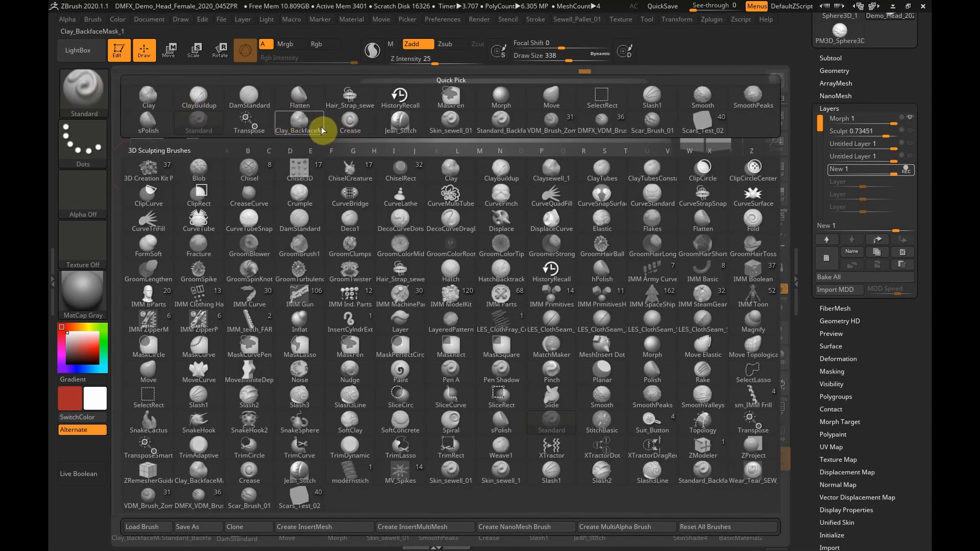
left_click(295, 99)
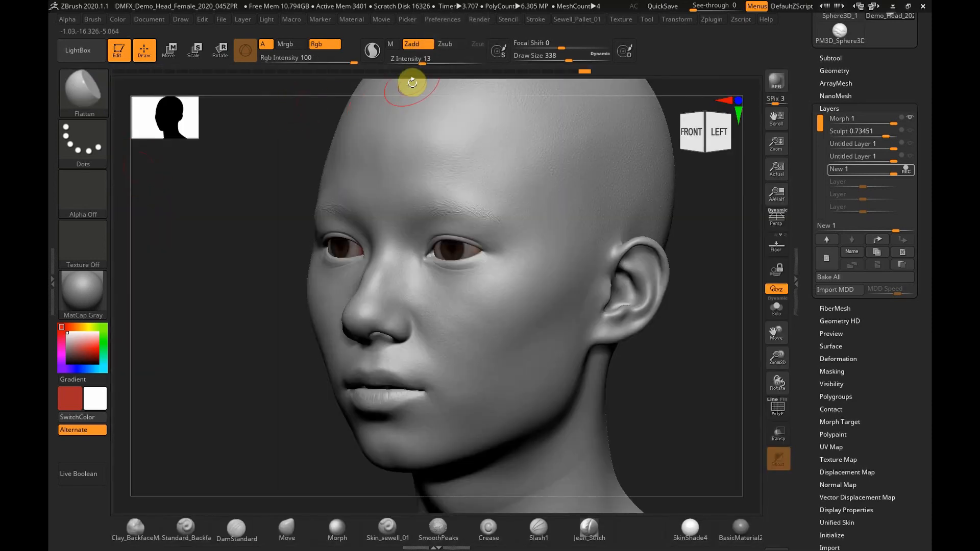
left_click_drag(422, 59, 426, 59)
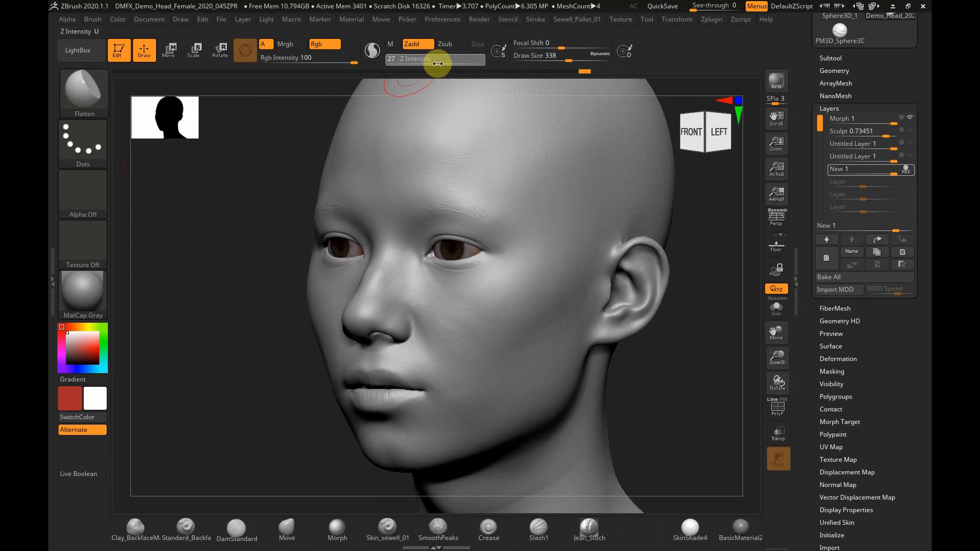
left_click(438, 64)
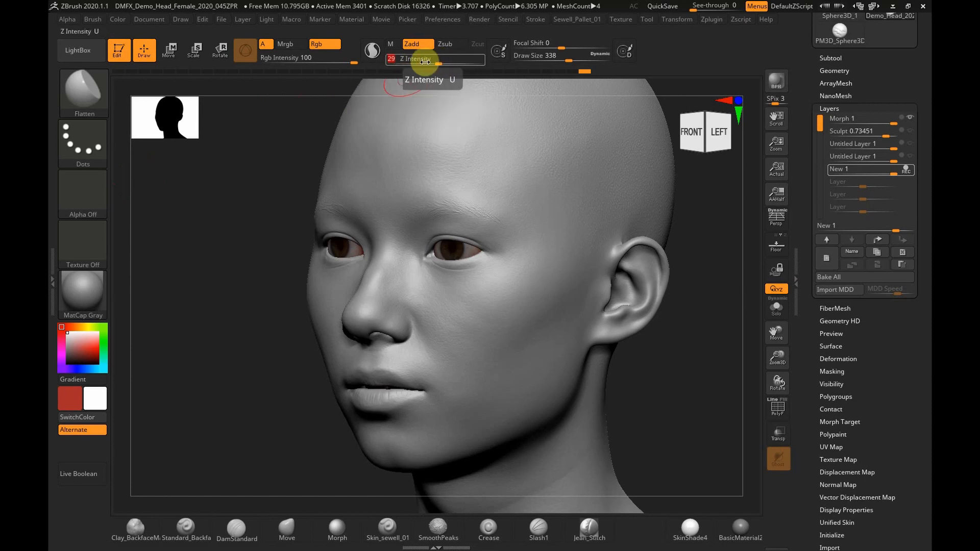
left_click(83, 96)
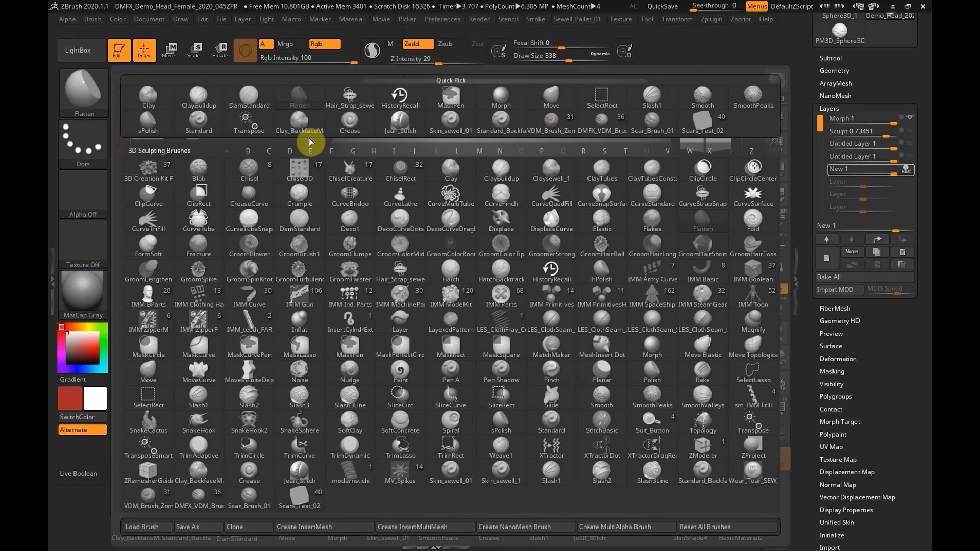
left_click(282, 129)
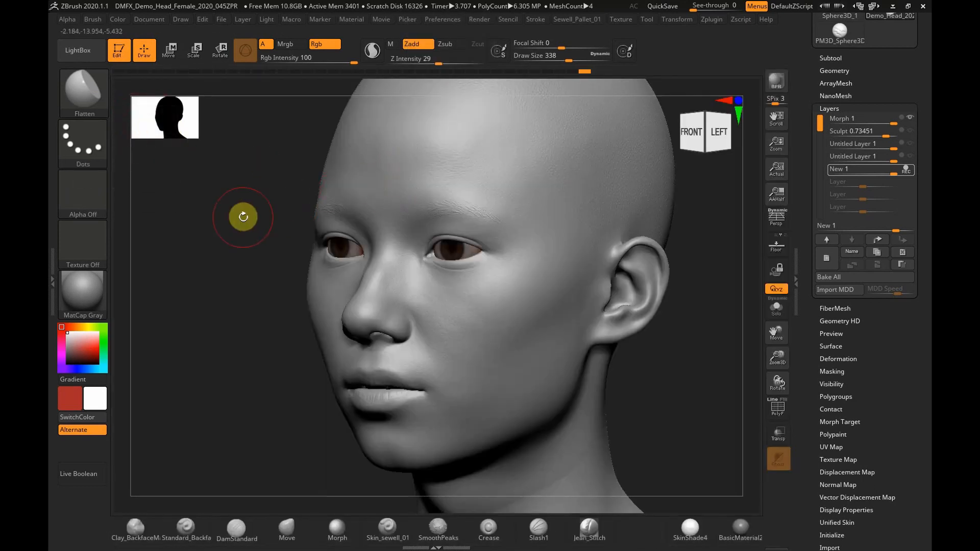
- Sculpt two diagonal raised strokes across the cheek using the Clay brush at Z Intensity 50
left_click(80, 100)
left_click(148, 106)
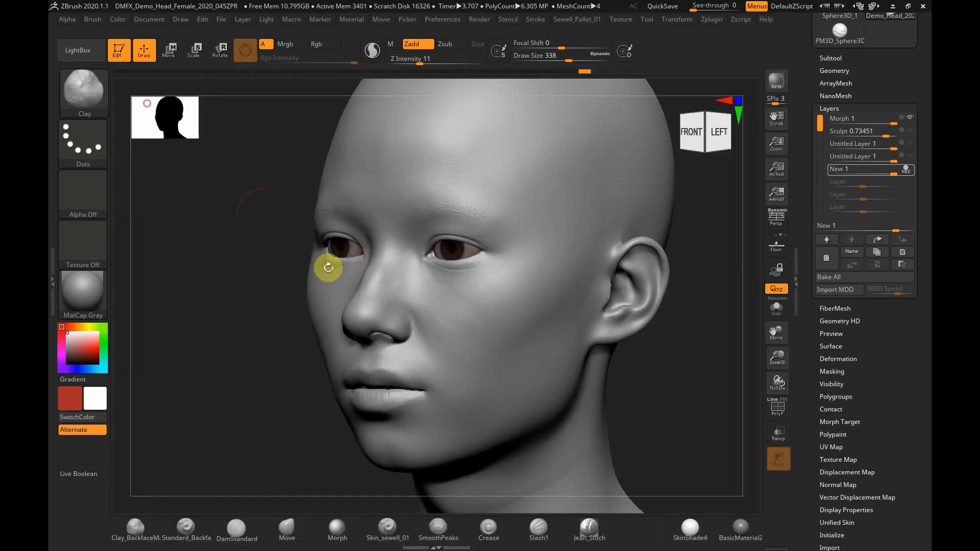
left_click_drag(431, 63, 453, 62)
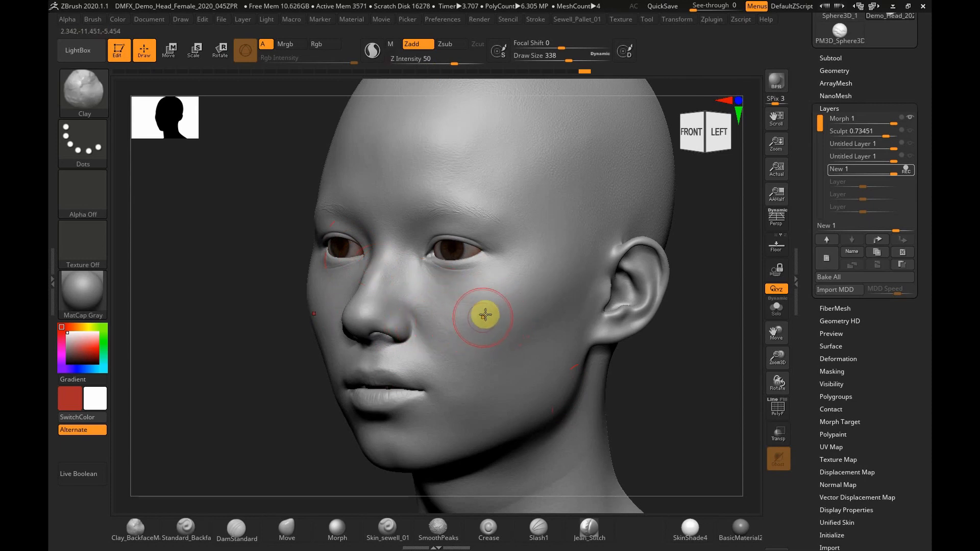
mouse_move(477, 321)
left_mouse_down()
mouse_move(501, 302)
mouse_move(484, 321)
mouse_move(519, 302)
mouse_move(494, 326)
mouse_move(505, 308)
mouse_move(516, 315)
mouse_move(540, 278)
mouse_move(508, 332)
mouse_move(533, 253)
left_mouse_up()
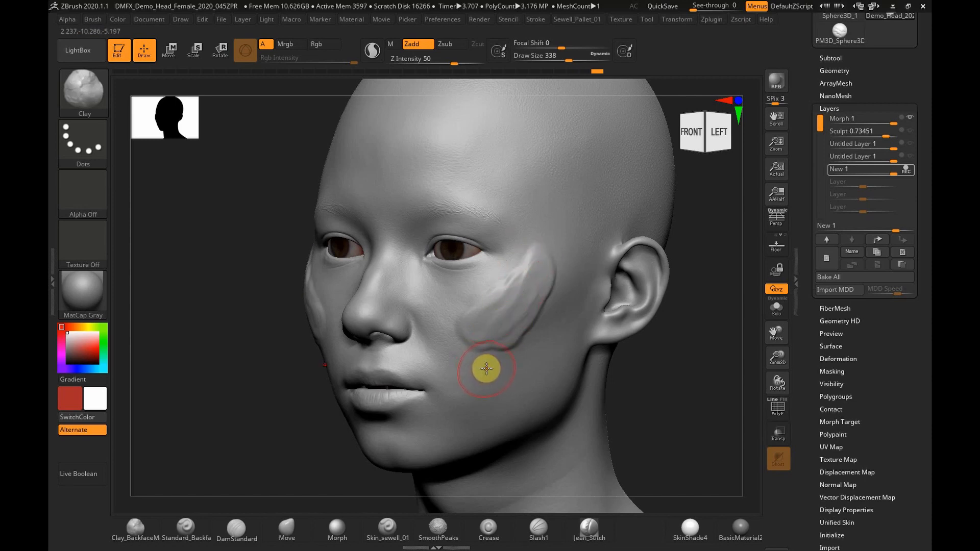
mouse_move(487, 369)
left_mouse_down()
mouse_move(485, 357)
mouse_move(474, 379)
mouse_move(487, 356)
mouse_move(470, 396)
mouse_move(494, 328)
mouse_move(485, 352)
mouse_move(499, 389)
mouse_move(534, 332)
mouse_move(495, 400)
mouse_move(519, 359)
mouse_move(499, 374)
mouse_move(544, 318)
mouse_move(498, 356)
mouse_move(551, 298)
mouse_move(516, 359)
mouse_move(491, 354)
mouse_move(556, 278)
mouse_move(513, 336)
mouse_move(518, 313)
mouse_move(516, 322)
left_mouse_up()
- Undo the Clay strokes on the cheek
key("ctrl")
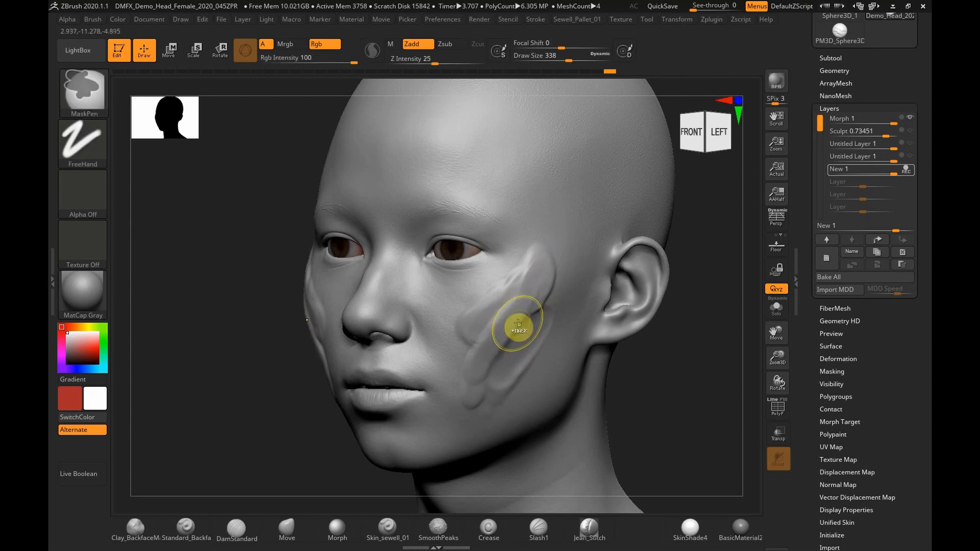
key("ctrl+z")
key("ctrl+z")
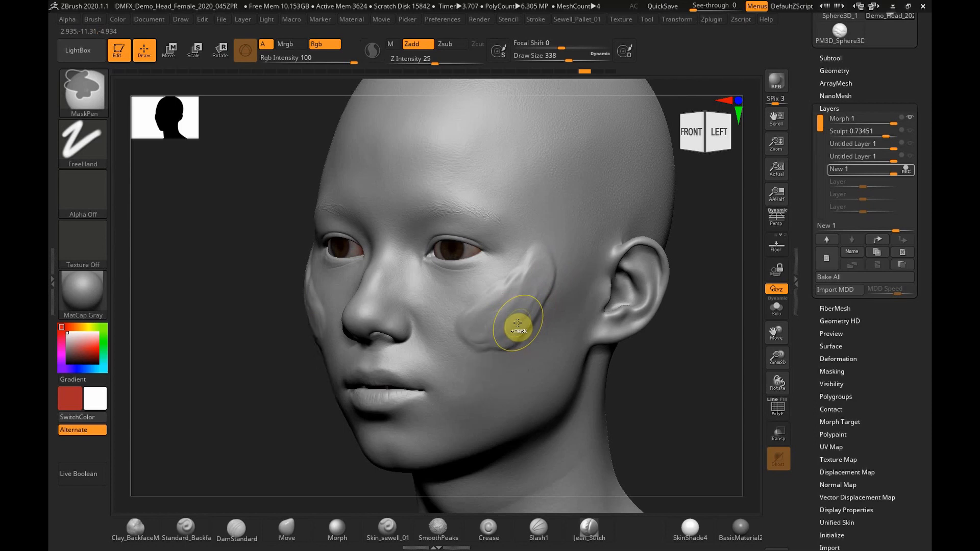
key("ctrl+z")
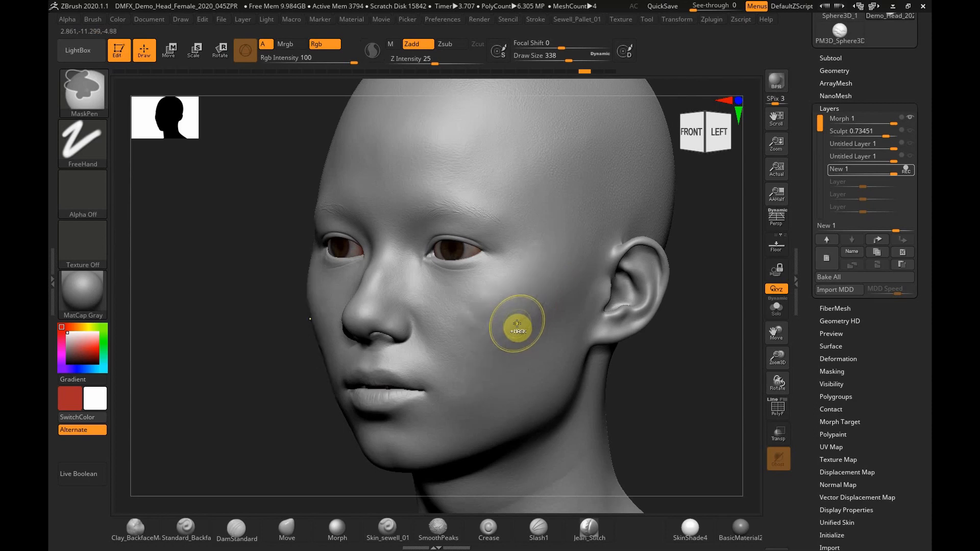
- Switch back to the Standard brush and reduce its Draw Size to 299
left_click(90, 97)
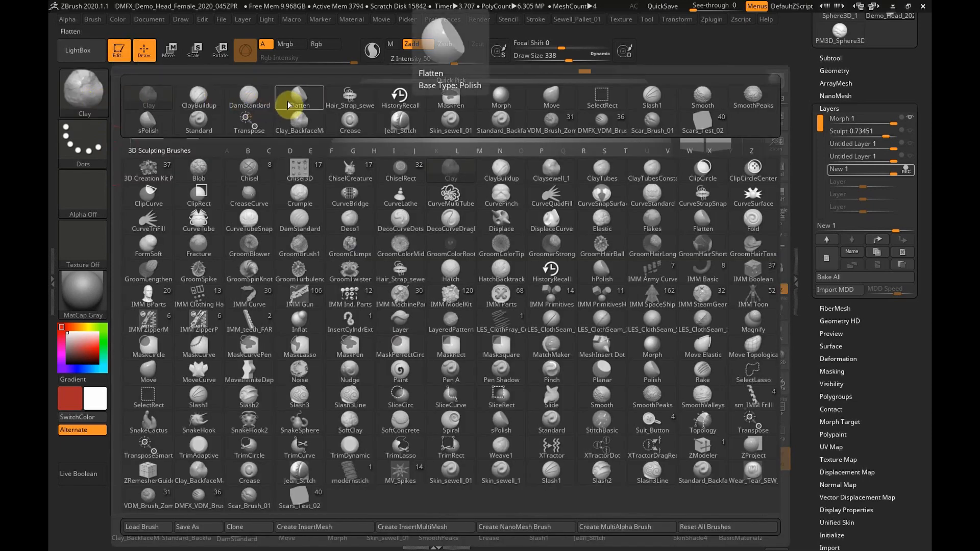
left_click(200, 128)
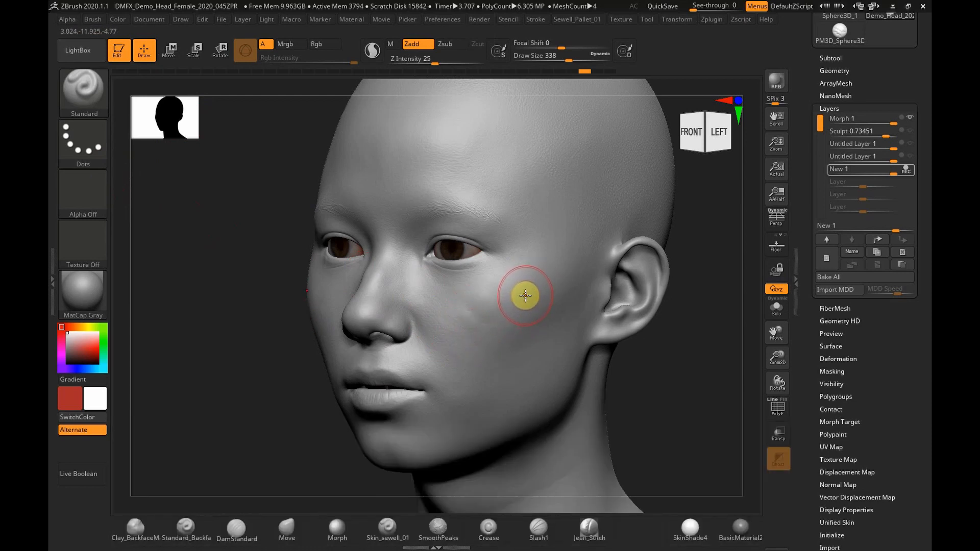
key("s")
key("s")
left_click_drag(510, 293, 508, 290)
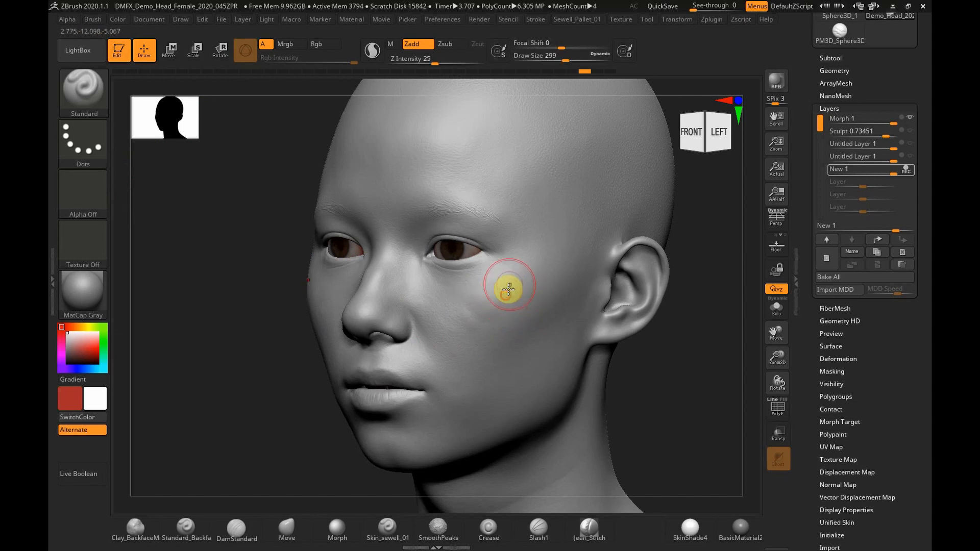
- Build up the cheekbone with Zadd at Z Intensity 34 and carve a hollow below it with Zsub
mouse_move(433, 60)
left_mouse_down()
mouse_move(420, 59)
mouse_move(442, 61)
mouse_move(406, 59)
mouse_move(446, 61)
mouse_move(409, 64)
mouse_move(421, 65)
left_mouse_up()
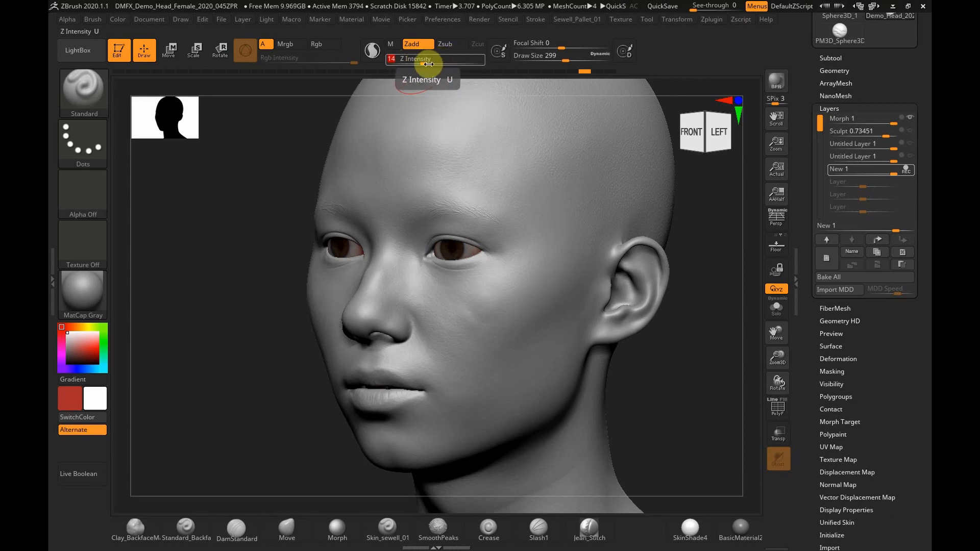
mouse_move(426, 63)
left_mouse_down()
mouse_move(443, 61)
mouse_move(416, 64)
mouse_move(442, 66)
mouse_move(428, 71)
left_mouse_up()
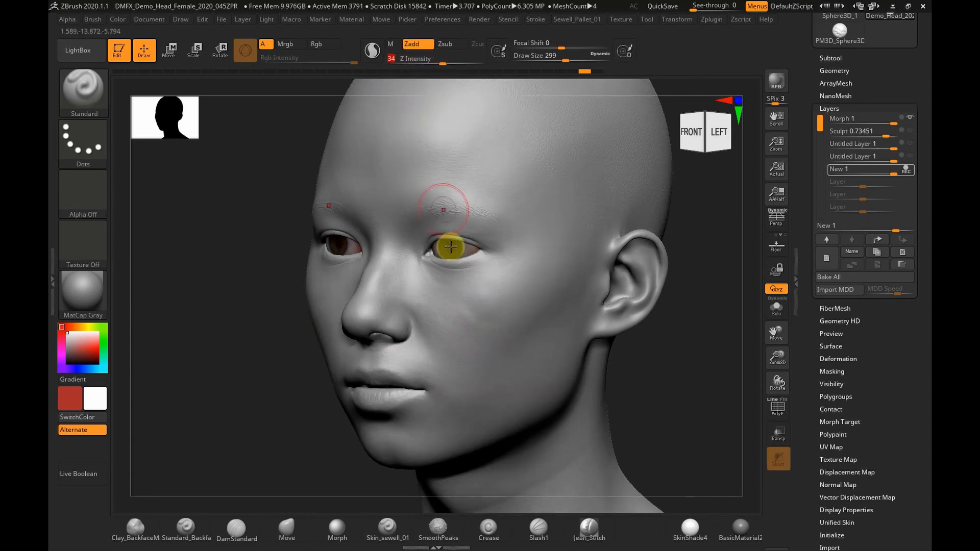
mouse_move(470, 315)
left_mouse_down()
mouse_move(494, 324)
mouse_move(528, 309)
left_mouse_up()
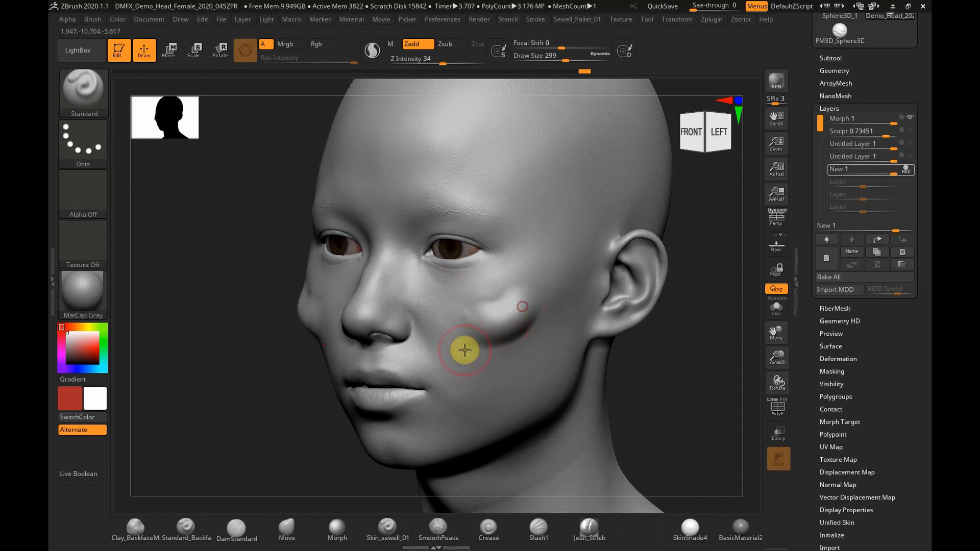
left_click(451, 45)
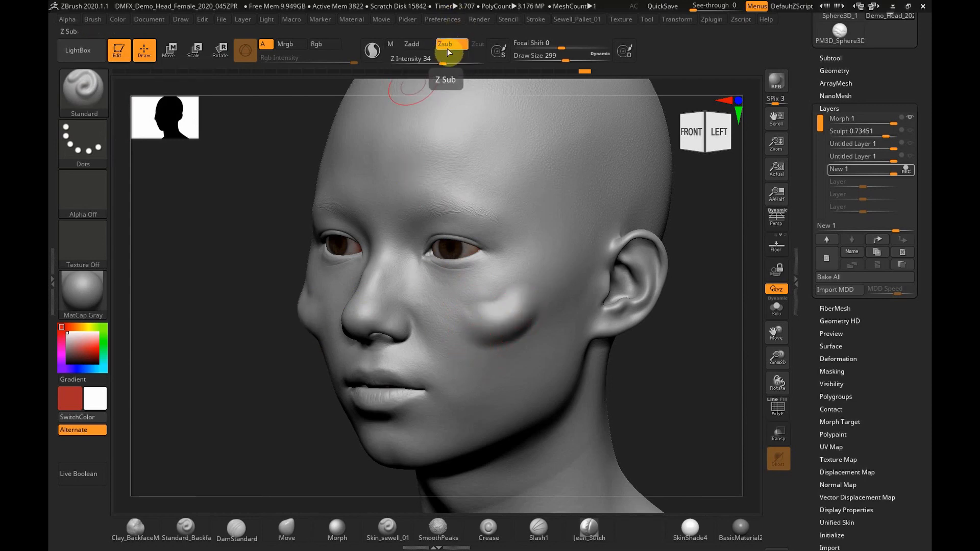
left_click_drag(474, 394, 533, 337)
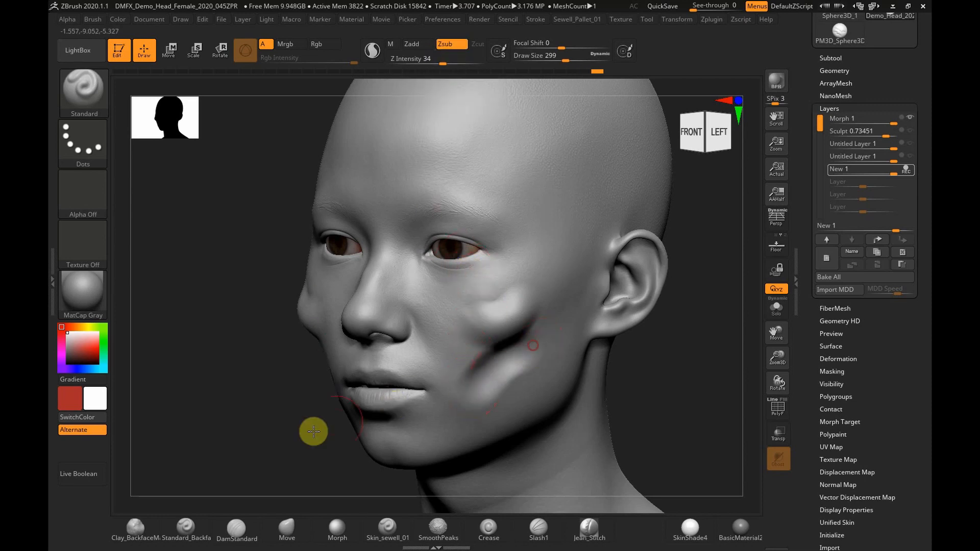
- Undo the carved hollow and the built-up cheekbone stroke
key("ctrl")
key("ctrl+z")
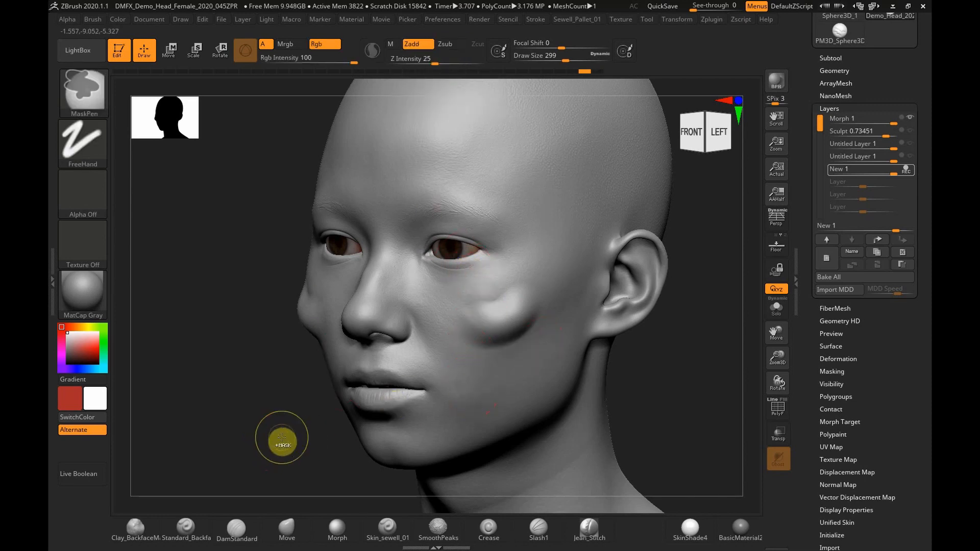
key("ctrl+z")
- Set the Standard brush to Zsub with Z Intensity 26 and Draw Size 182
left_click(451, 45)
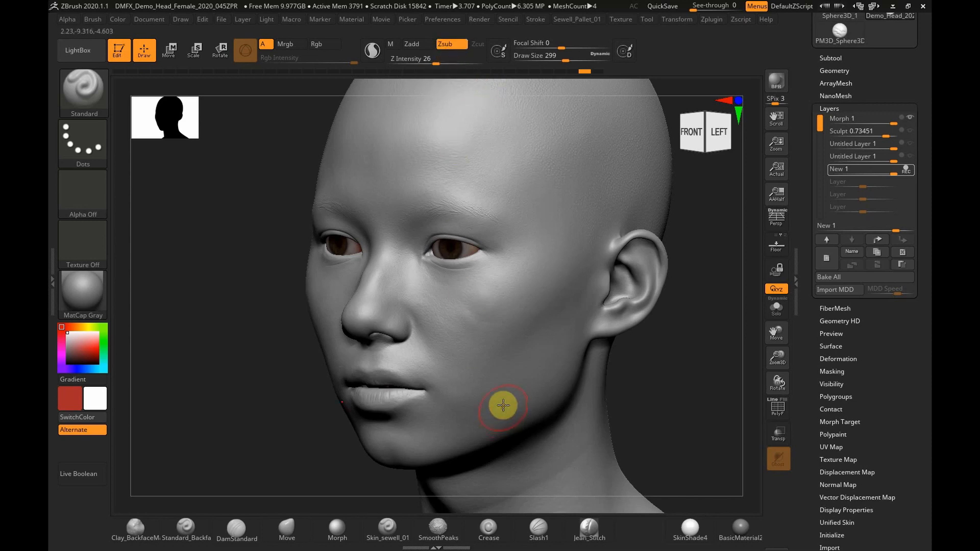
key("s")
left_click_drag(492, 357, 482, 362)
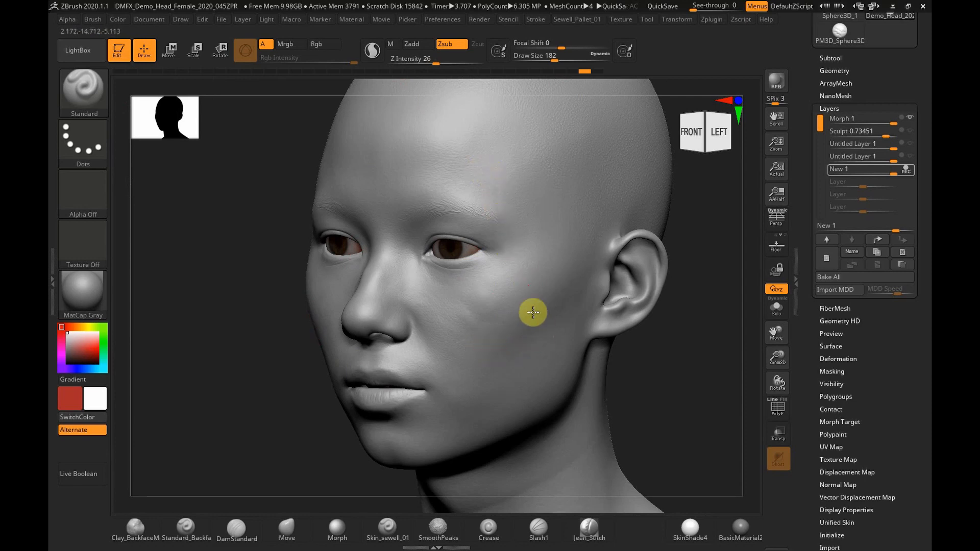
- Carve diagonal grooves across the cheek with Zsub and build up strokes beside them with Zadd
key("ctrl")
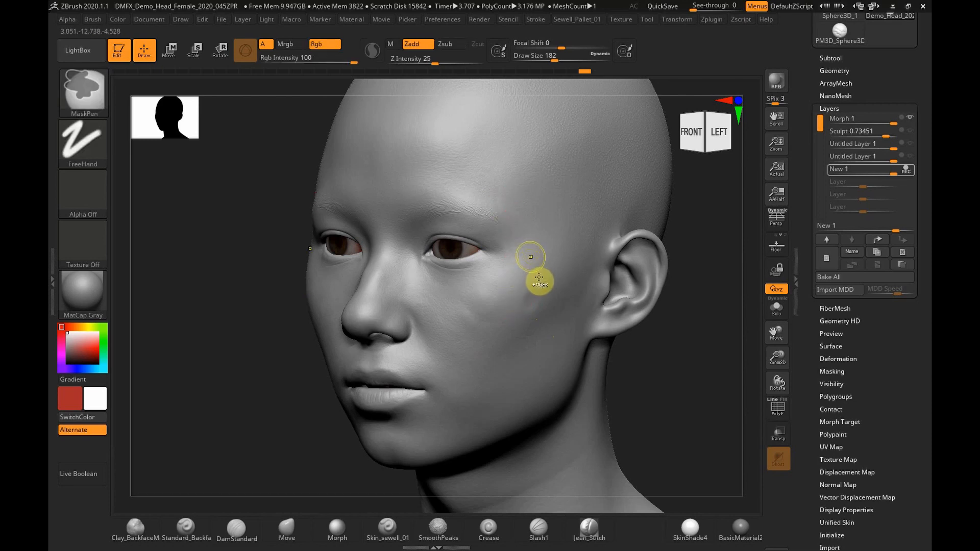
left_click(445, 44)
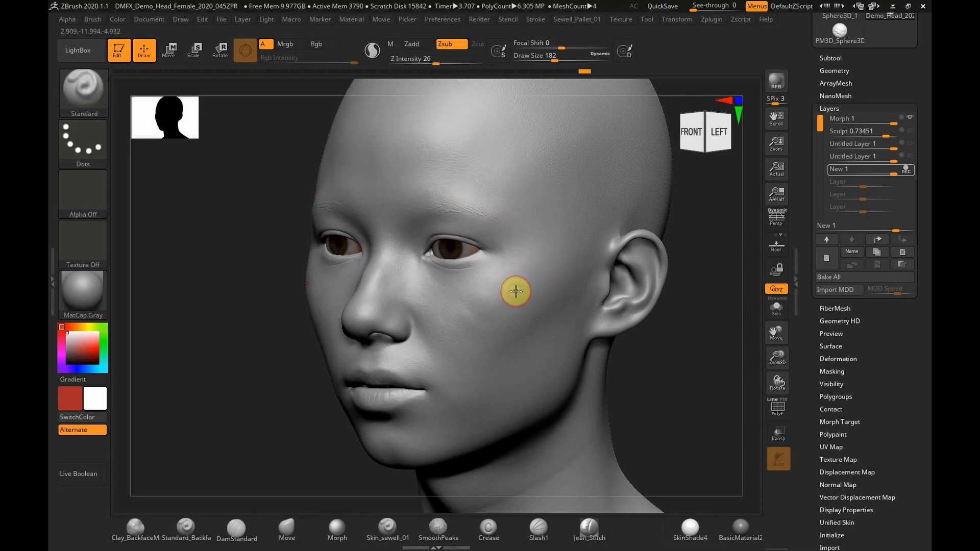
mouse_move(493, 329)
left_mouse_down()
mouse_move(534, 275)
mouse_move(490, 323)
mouse_move(500, 308)
mouse_move(505, 333)
mouse_move(532, 295)
left_mouse_up()
mouse_move(497, 352)
left_mouse_down()
mouse_move(481, 388)
mouse_move(500, 327)
mouse_move(492, 337)
left_mouse_up()
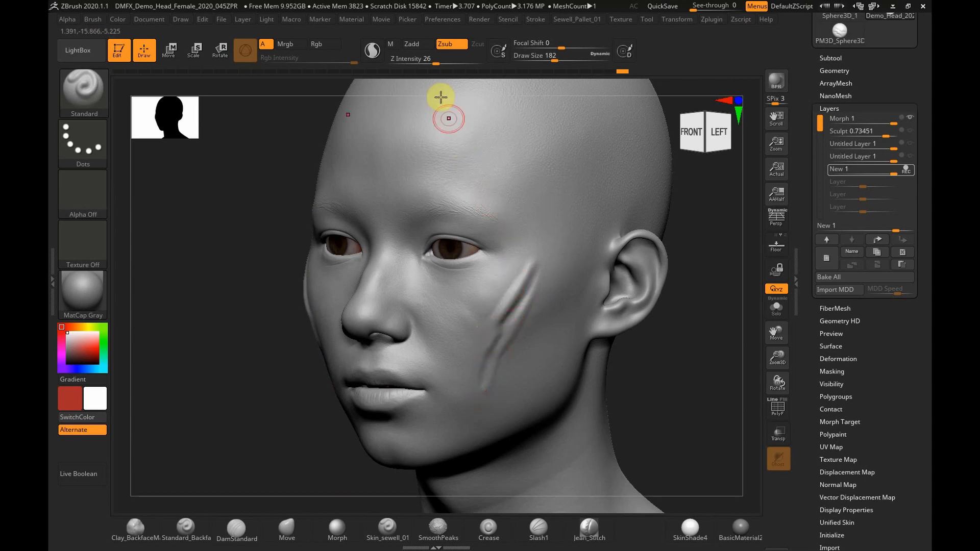
left_click(414, 44)
mouse_move(504, 390)
left_mouse_down()
mouse_move(466, 378)
mouse_move(454, 310)
mouse_move(472, 362)
mouse_move(474, 354)
mouse_move(455, 376)
mouse_move(450, 352)
mouse_move(505, 382)
mouse_move(501, 404)
mouse_move(545, 286)
mouse_move(505, 404)
mouse_move(521, 325)
left_mouse_up()
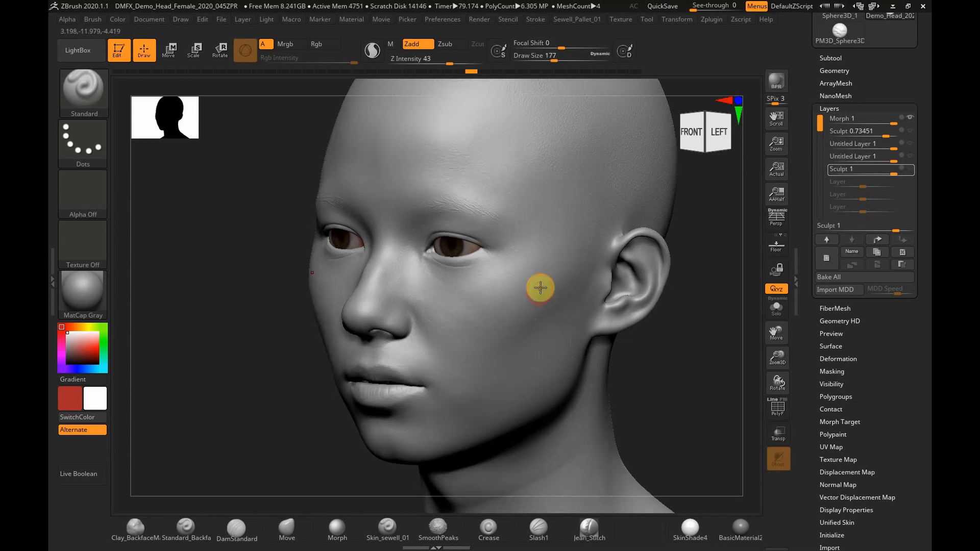
- Start recording on the Sculpt 1 layer and sculpt short diagonal strokes on the cheek with the Standard brush
left_click(902, 172)
left_click_drag(685, 341, 689, 339)
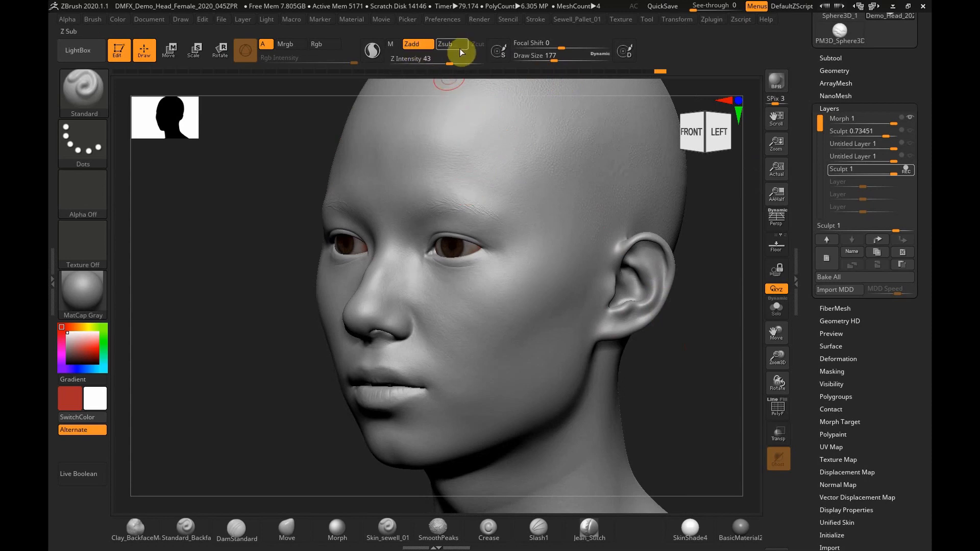
mouse_move(522, 318)
left_mouse_down()
mouse_move(485, 376)
mouse_move(541, 311)
mouse_move(521, 311)
mouse_move(524, 302)
left_mouse_up()
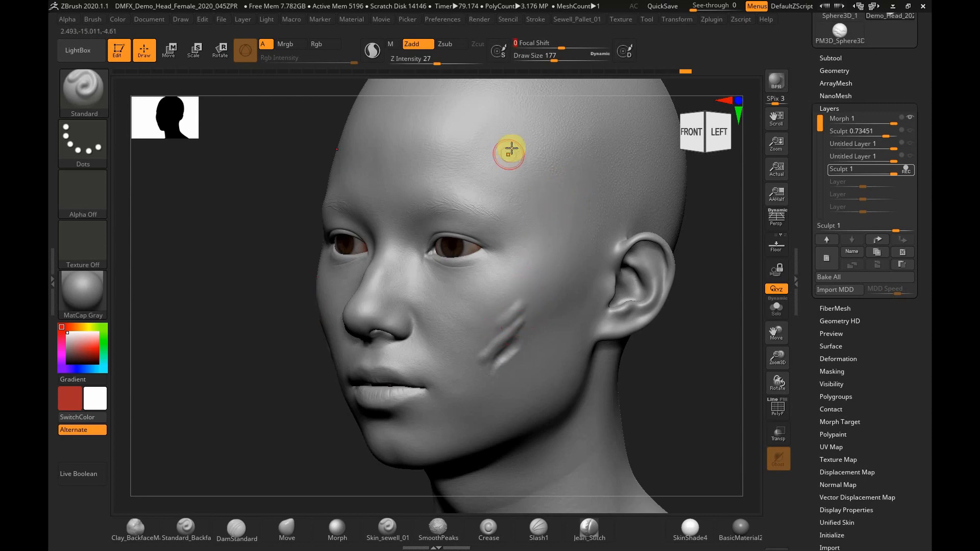
- Try Draw Size values of 274 and 408, then draw thin wandering lines across the cheek at Draw Size 59
mouse_move(558, 57)
left_mouse_down()
mouse_move(606, 60)
mouse_move(560, 71)
left_mouse_up()
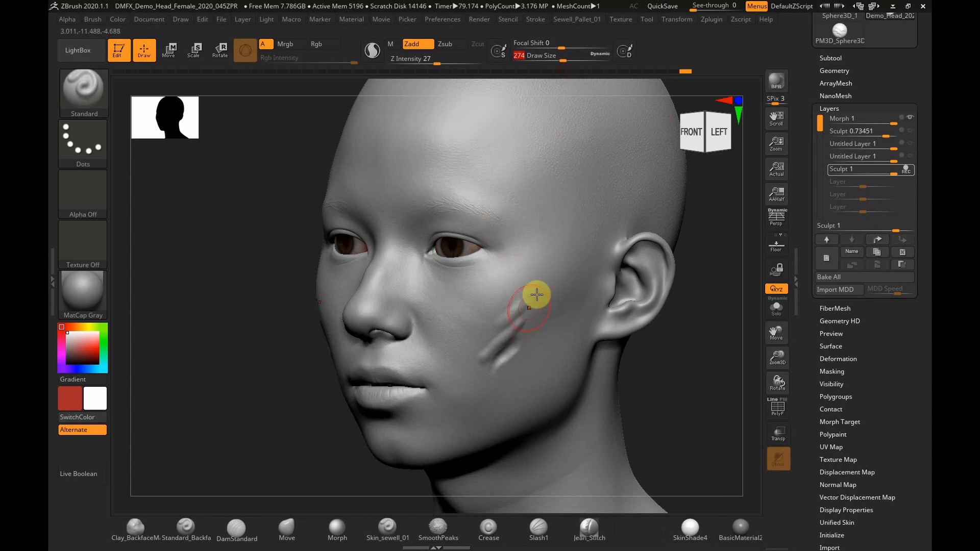
key("s")
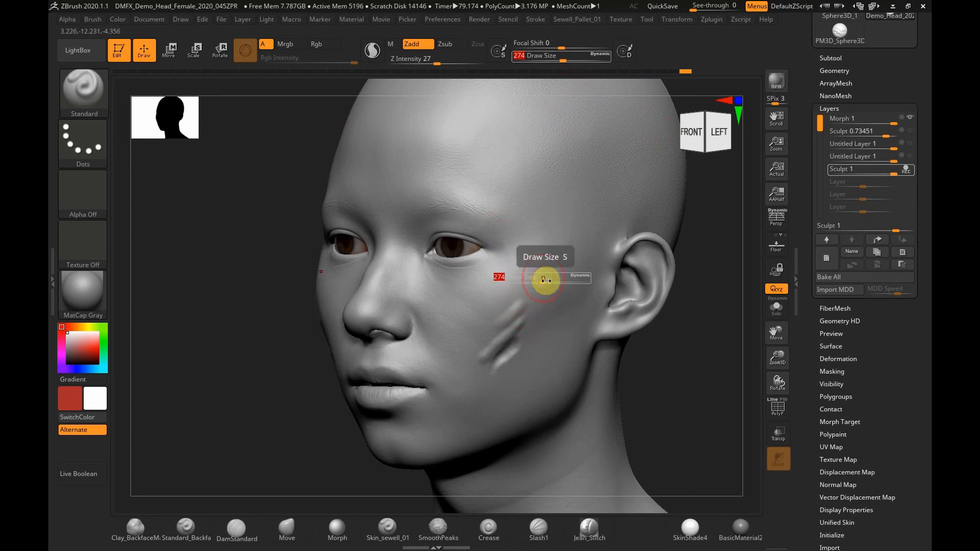
left_click_drag(546, 281, 547, 280)
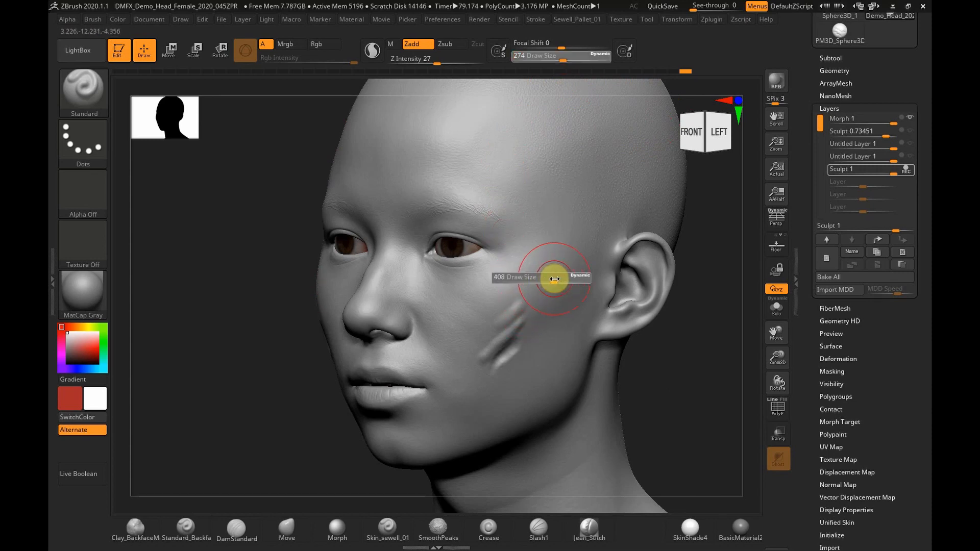
mouse_move(536, 282)
left_mouse_down()
mouse_move(541, 272)
mouse_move(528, 279)
left_mouse_up()
key("s")
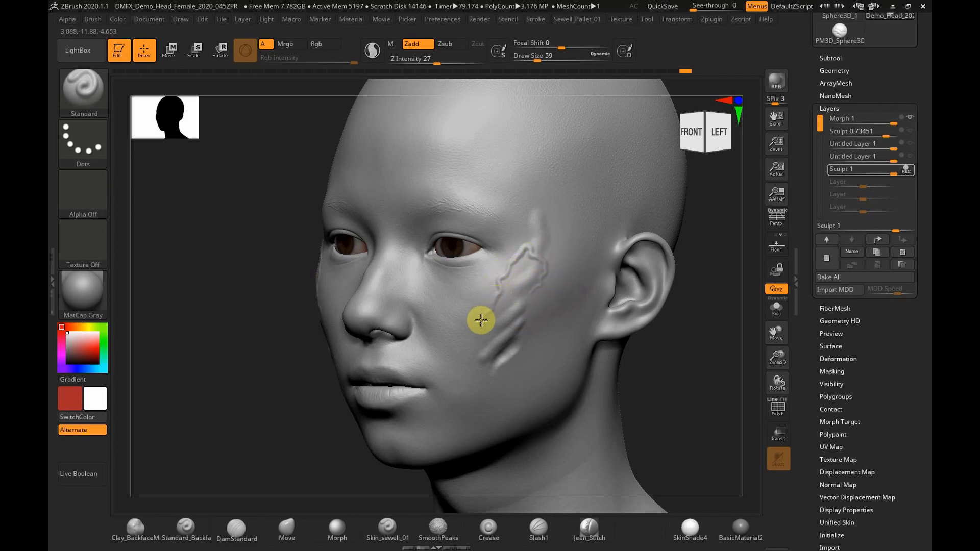
mouse_move(436, 321)
left_mouse_down()
mouse_move(573, 254)
mouse_move(547, 306)
mouse_move(560, 260)
mouse_move(583, 265)
left_mouse_up()
- Set Draw Size to 245 and Z Intensity to 19, and sculpt soft strokes on the forehead, temple and cheek
key("s")
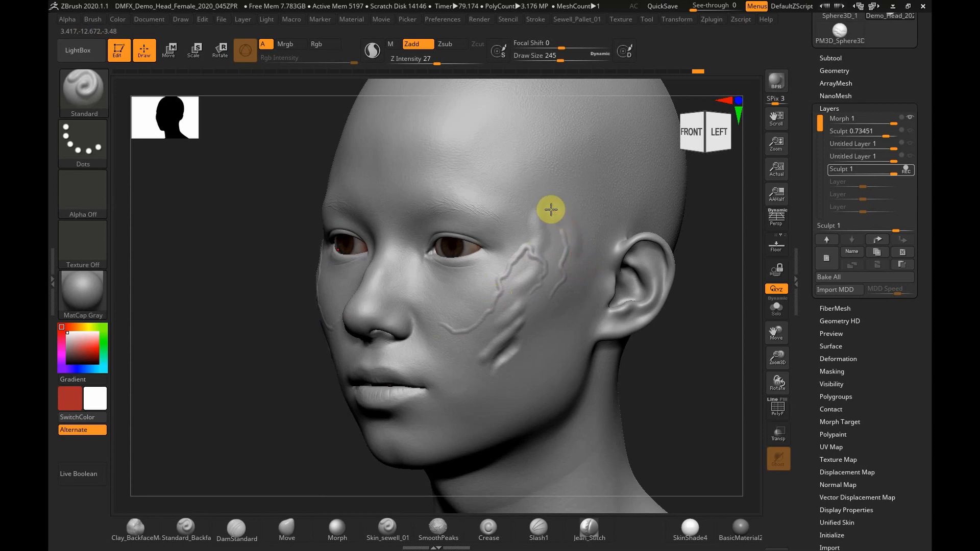
key("i")
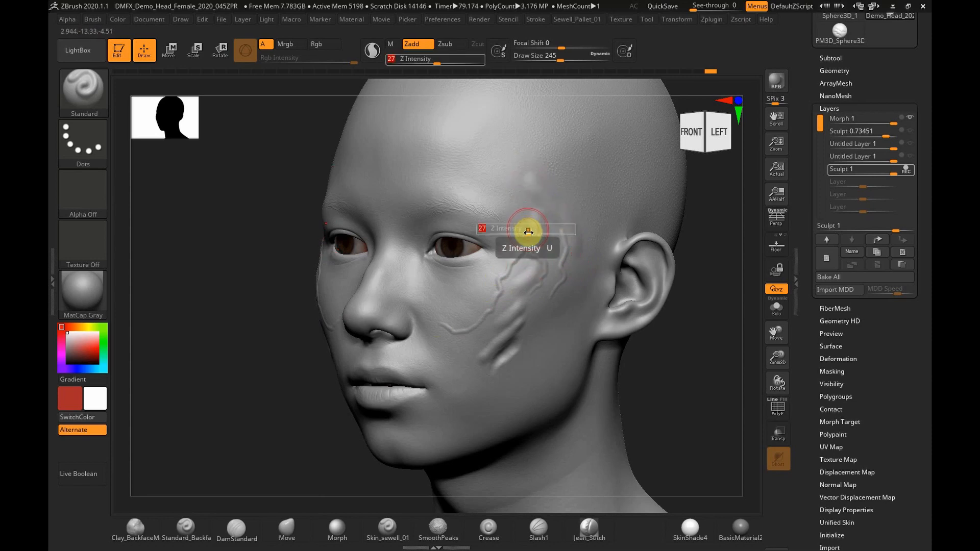
left_click_drag(523, 230, 519, 229)
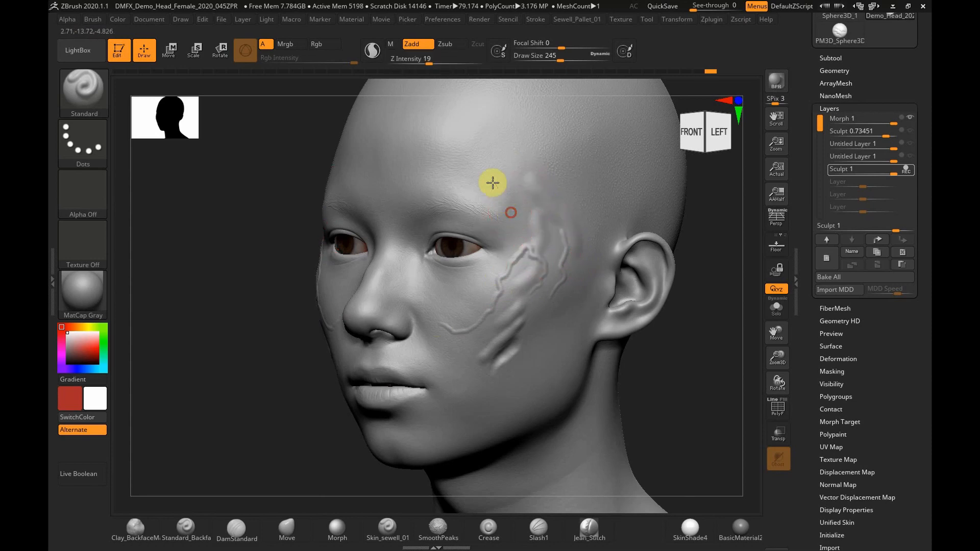
mouse_move(529, 303)
left_mouse_down()
mouse_move(522, 321)
mouse_move(451, 367)
mouse_move(474, 342)
mouse_move(540, 320)
left_mouse_up()
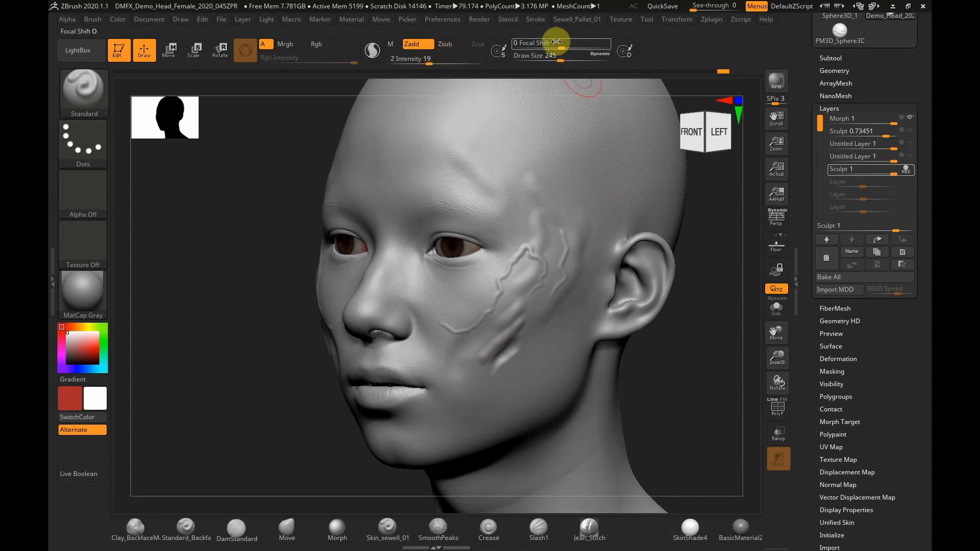
- Load the Skin_Hatch_Tileable_03 alpha into the Standard brush and set its Draw Size to 344
left_click(97, 200)
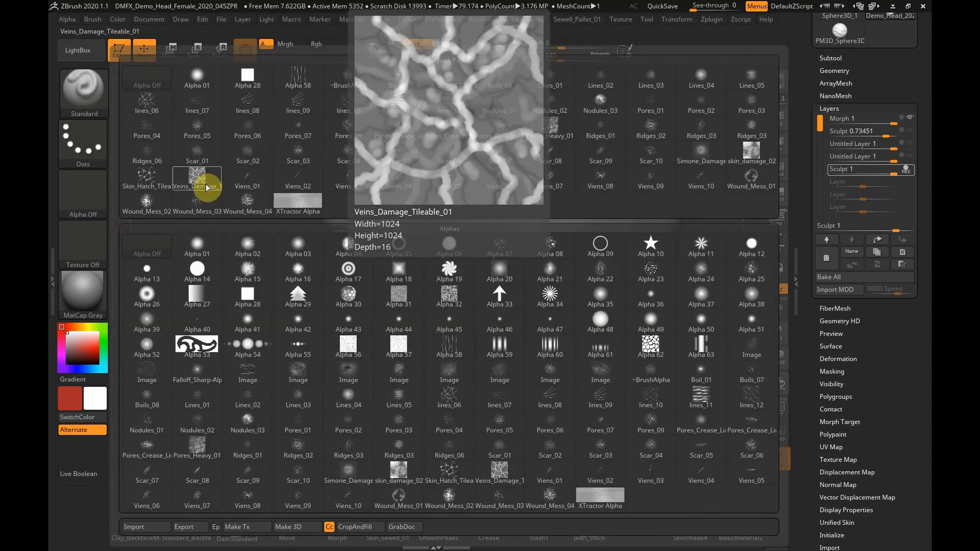
left_click(158, 176)
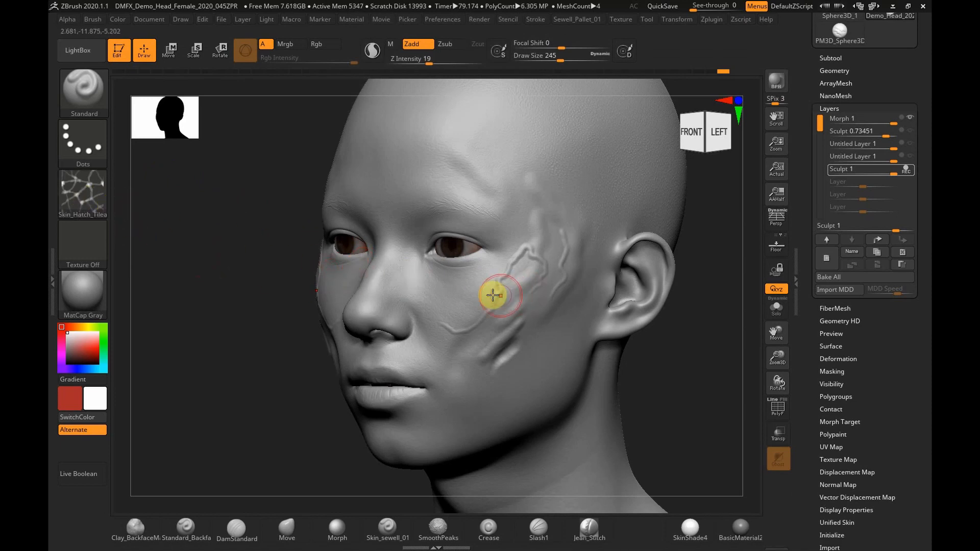
key("s")
left_click_drag(468, 305, 480, 299)
- Stroke bands of skin-hatch texture from the lower cheek up over the cheekbone and temple to the forehead
mouse_move(477, 317)
left_mouse_down()
mouse_move(486, 338)
mouse_move(495, 322)
left_mouse_up()
left_click_drag(533, 260, 531, 221)
left_click_drag(525, 187, 477, 144)
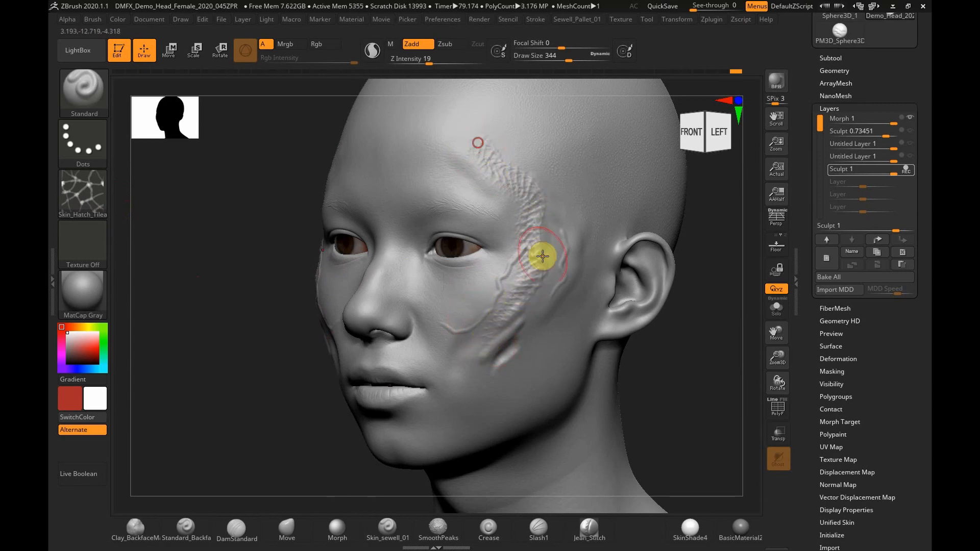
left_click_drag(534, 344, 569, 258)
mouse_move(568, 223)
left_mouse_down()
mouse_move(531, 163)
mouse_move(508, 148)
left_mouse_up()
mouse_move(461, 402)
left_mouse_down()
mouse_move(461, 381)
mouse_move(497, 326)
left_mouse_up()
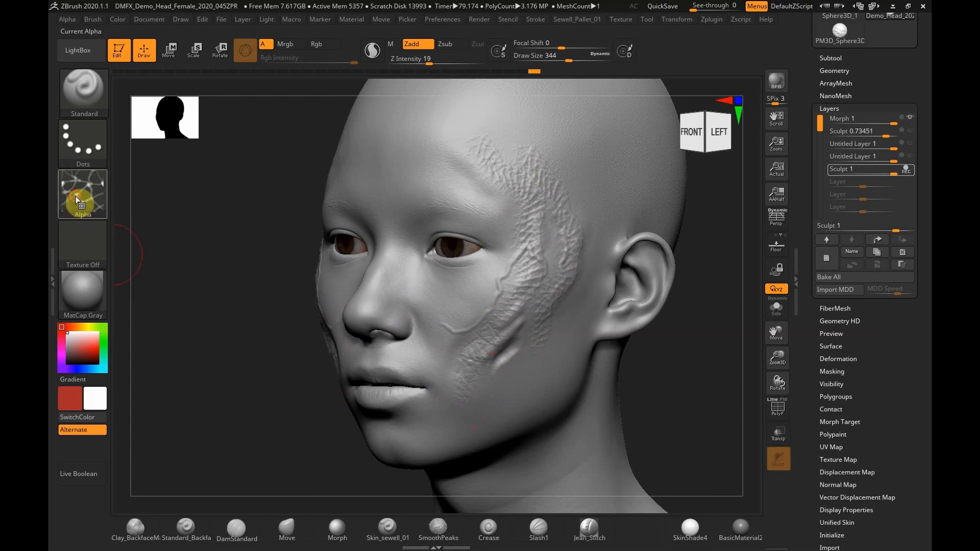
- Extend the skin-hatch texture over the jaw and lower cheek and onto the cheek beside the nose
left_click(79, 199)
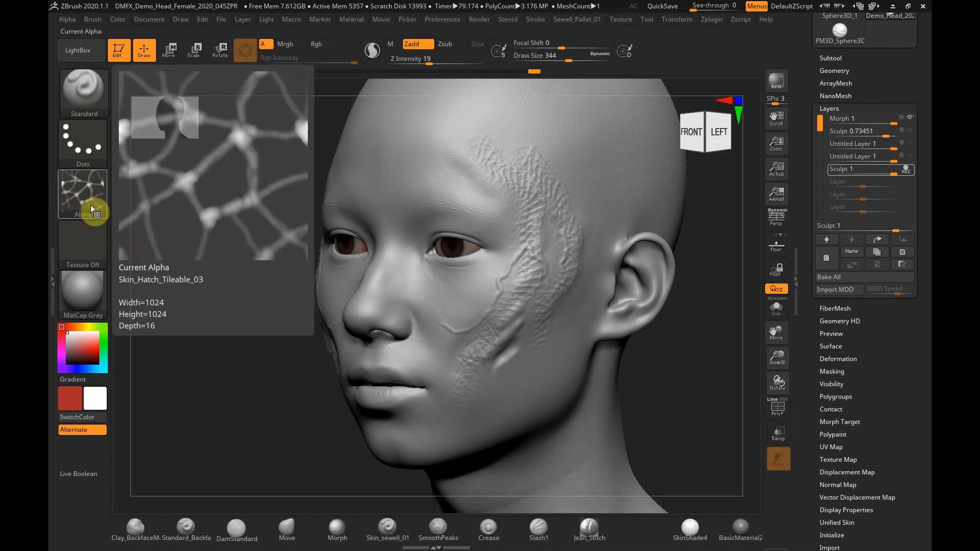
left_click(88, 191)
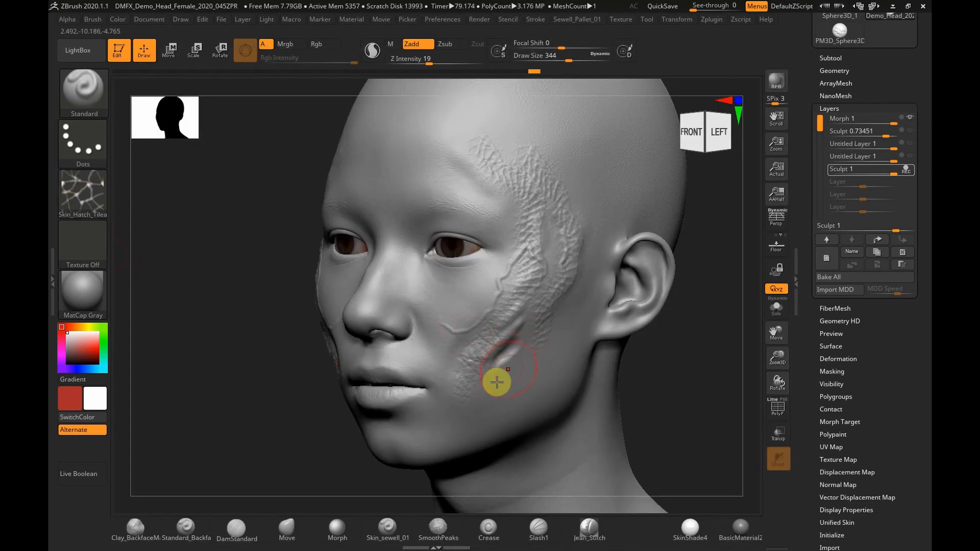
mouse_move(482, 399)
left_mouse_down()
mouse_move(475, 411)
mouse_move(495, 385)
mouse_move(437, 433)
mouse_move(462, 362)
left_mouse_up()
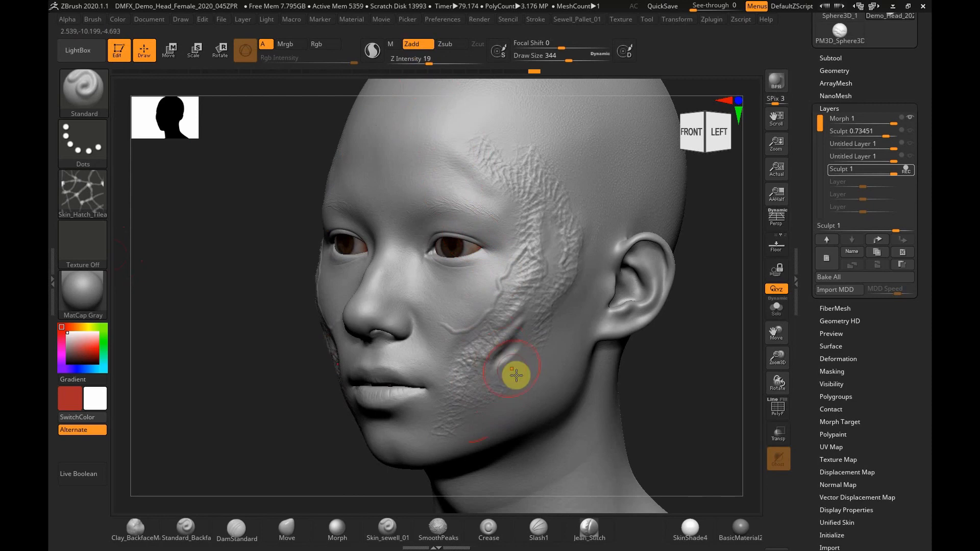
left_click_drag(777, 356, 776, 370)
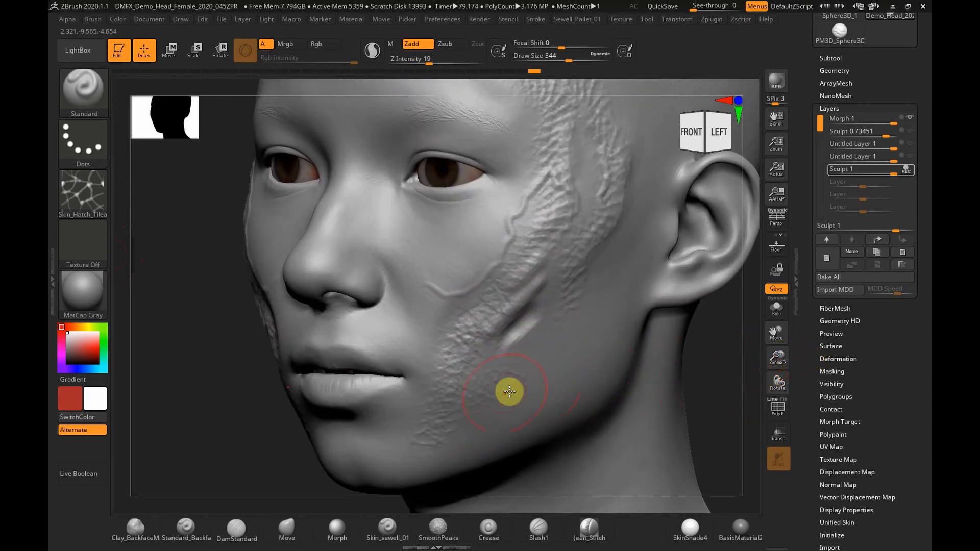
mouse_move(529, 376)
left_mouse_down()
mouse_move(580, 308)
mouse_move(562, 350)
left_mouse_up()
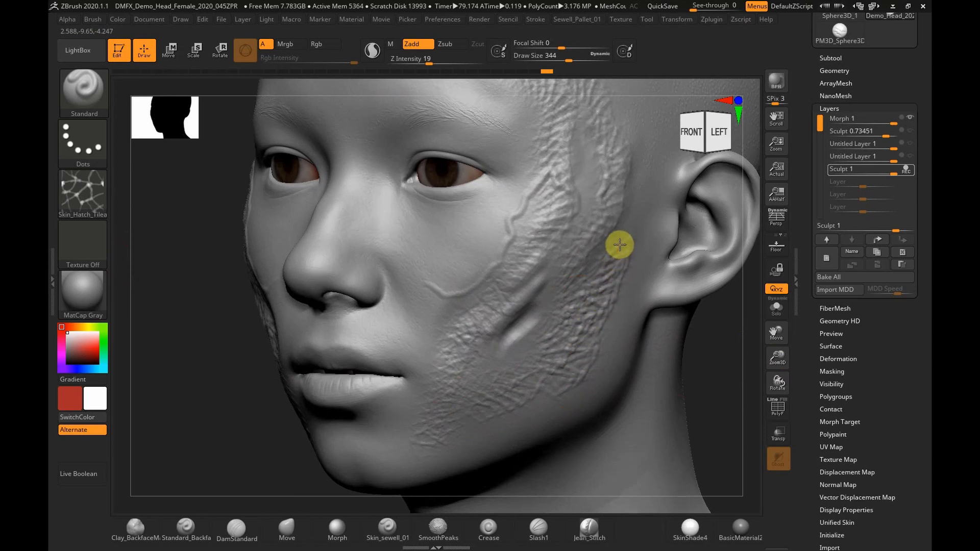
mouse_move(433, 278)
left_mouse_down()
mouse_move(429, 304)
mouse_move(423, 242)
mouse_move(453, 279)
mouse_move(479, 271)
mouse_move(490, 253)
left_mouse_up()
left_click_drag(780, 356, 671, 313)
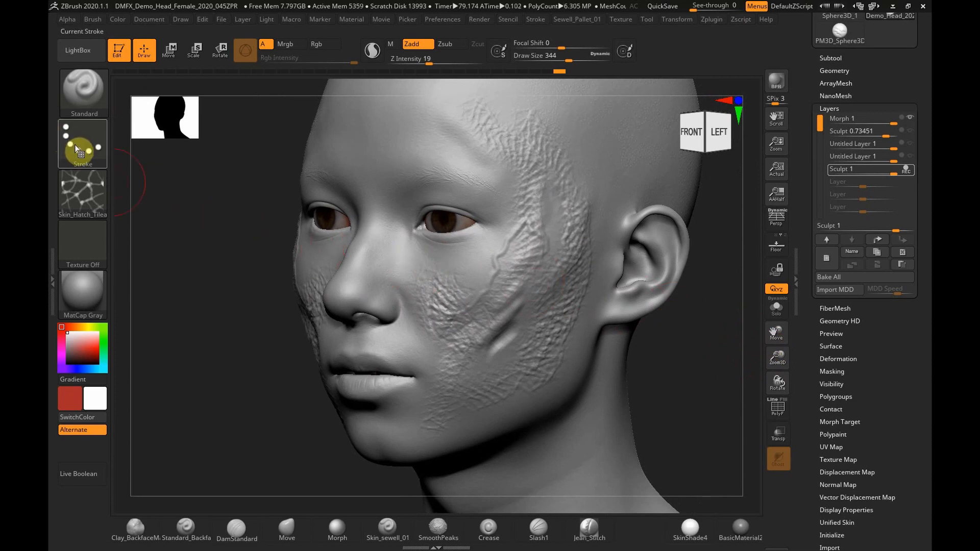
- Try Focal Shift values of 11, 22 and 15 for the textured Standard brush
mouse_move(76, 149)
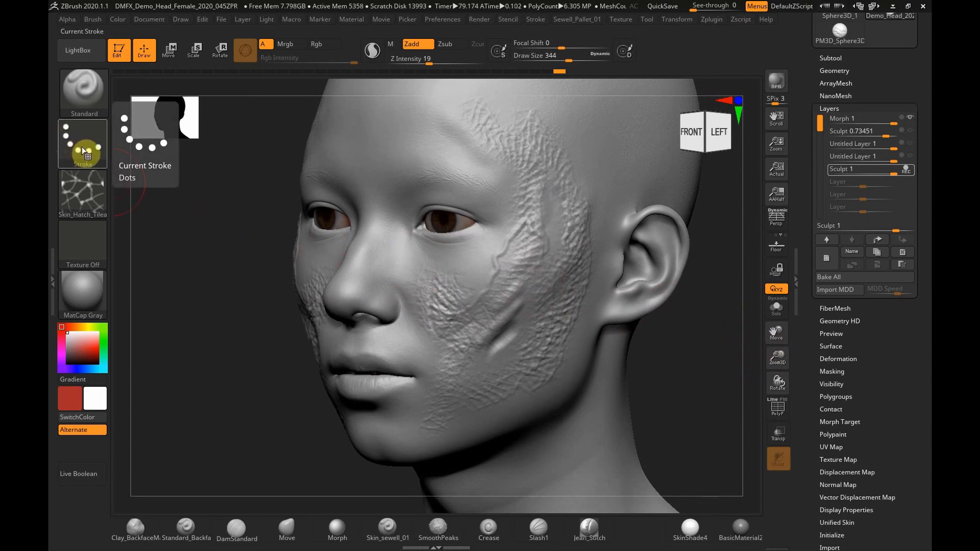
left_click(84, 146)
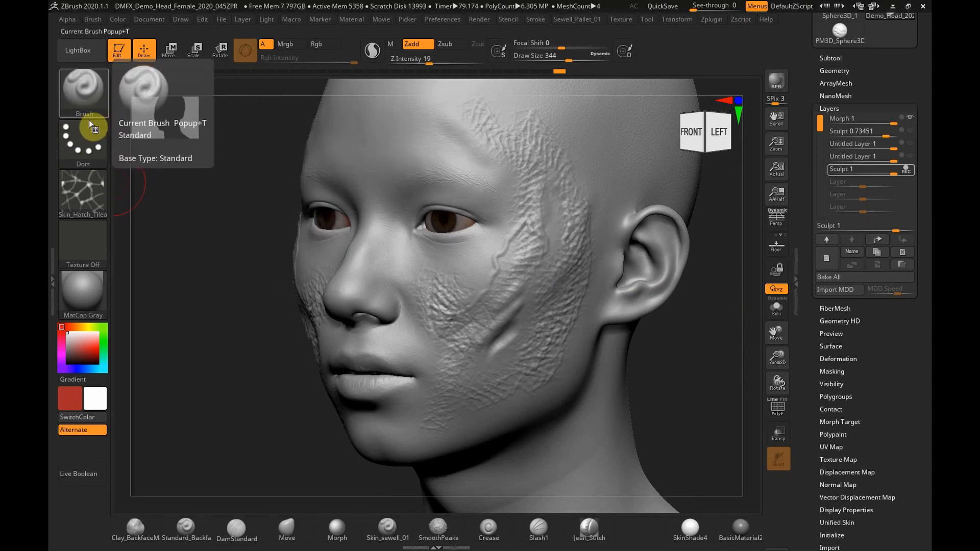
mouse_move(558, 49)
left_mouse_down()
mouse_move(543, 46)
mouse_move(582, 48)
mouse_move(558, 48)
mouse_move(580, 49)
mouse_move(564, 53)
left_mouse_up()
left_click(560, 45)
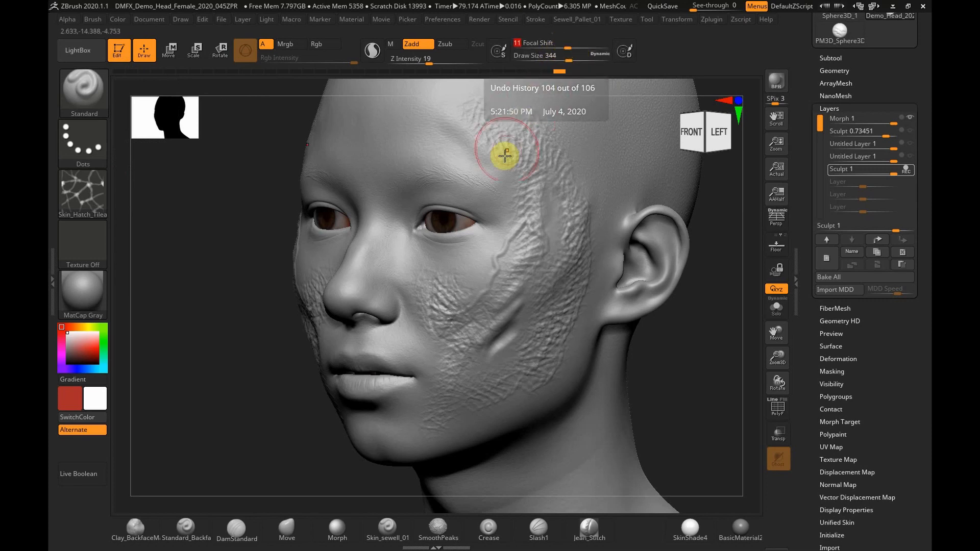
key("o")
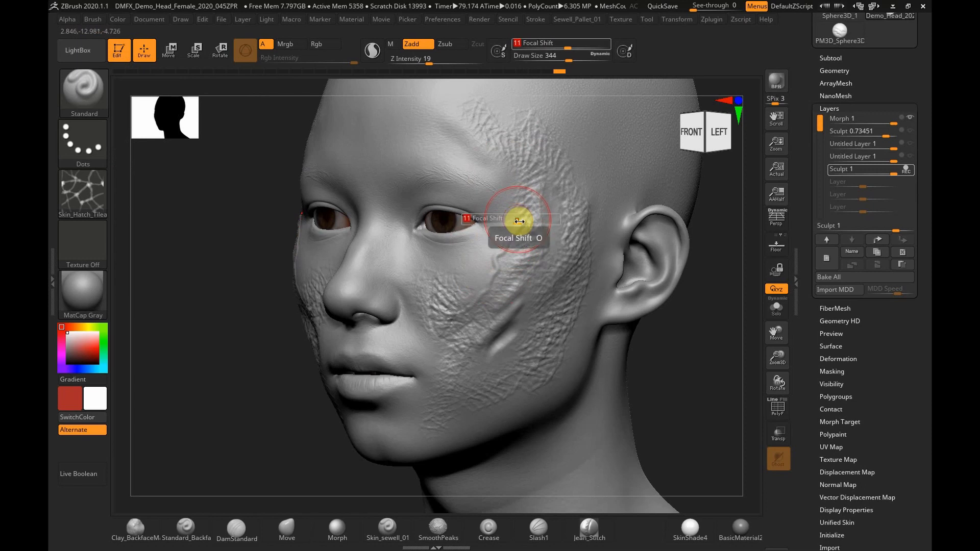
mouse_move(524, 224)
left_mouse_down()
mouse_move(486, 225)
mouse_move(506, 230)
left_mouse_up()
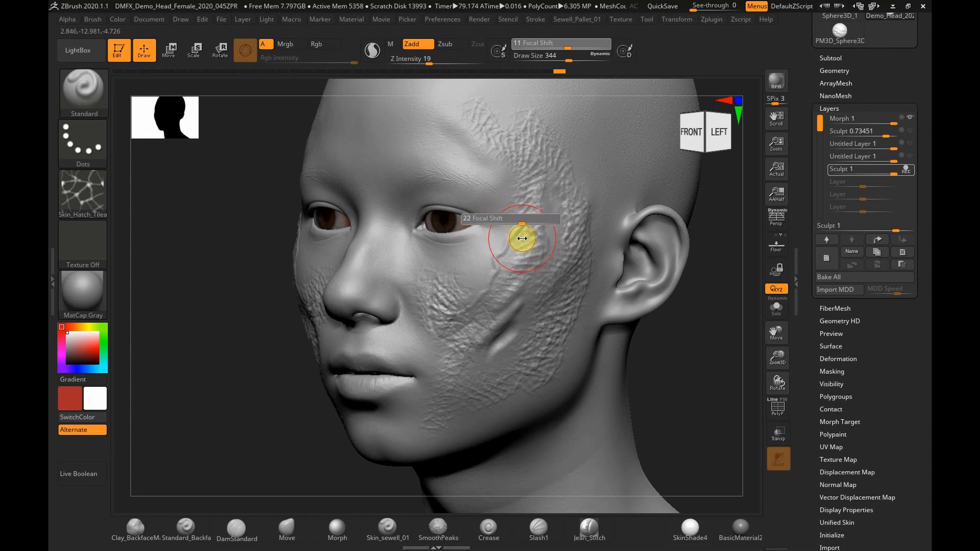
left_click_drag(521, 239, 518, 241)
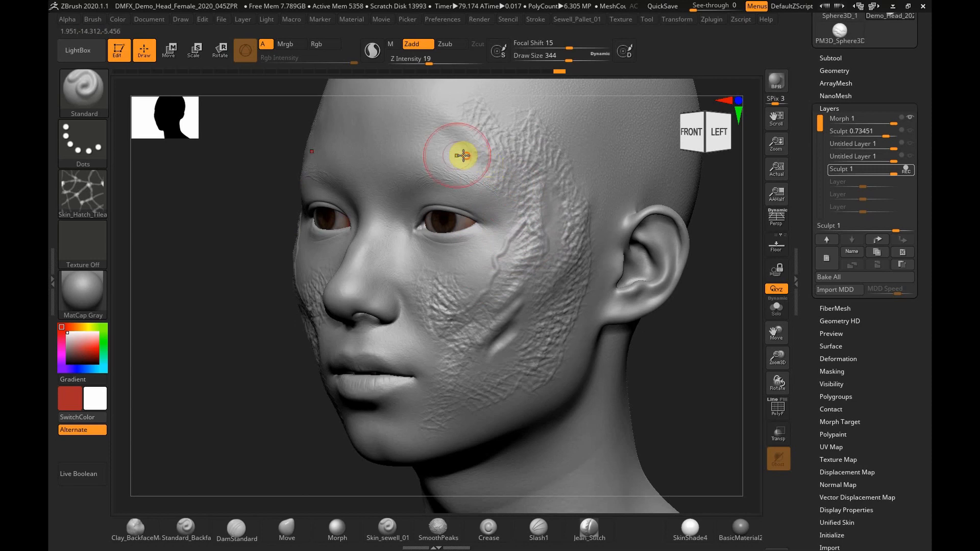
- Set Focal Shift to 64 and stroke skin-hatch texture onto the forehead above the eyebrow
key("o")
left_click_drag(539, 204, 561, 210)
left_click_drag(437, 158, 396, 170)
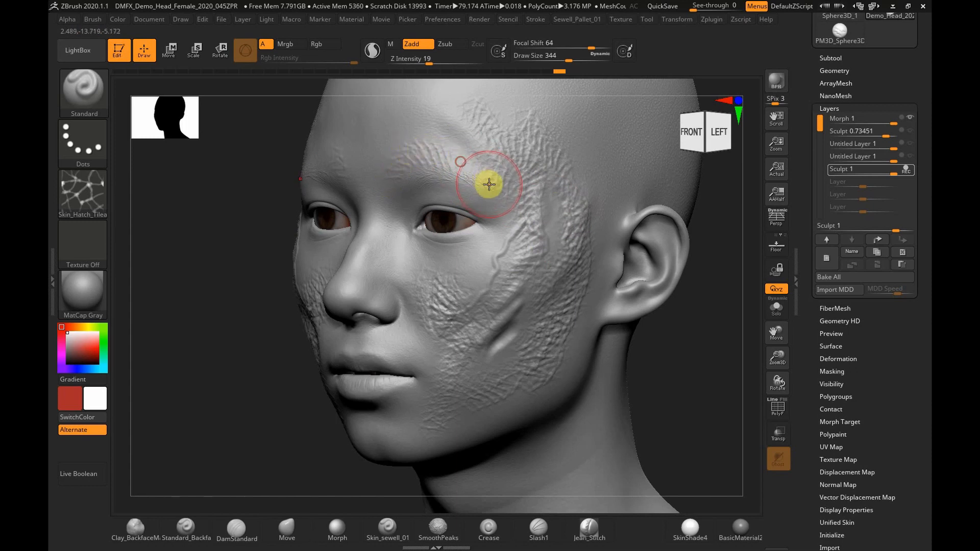
- Lower Focal Shift to 8 and then -12, and add more hatch texture around the cheekbone and temple
key("o")
left_click_drag(494, 185, 467, 191)
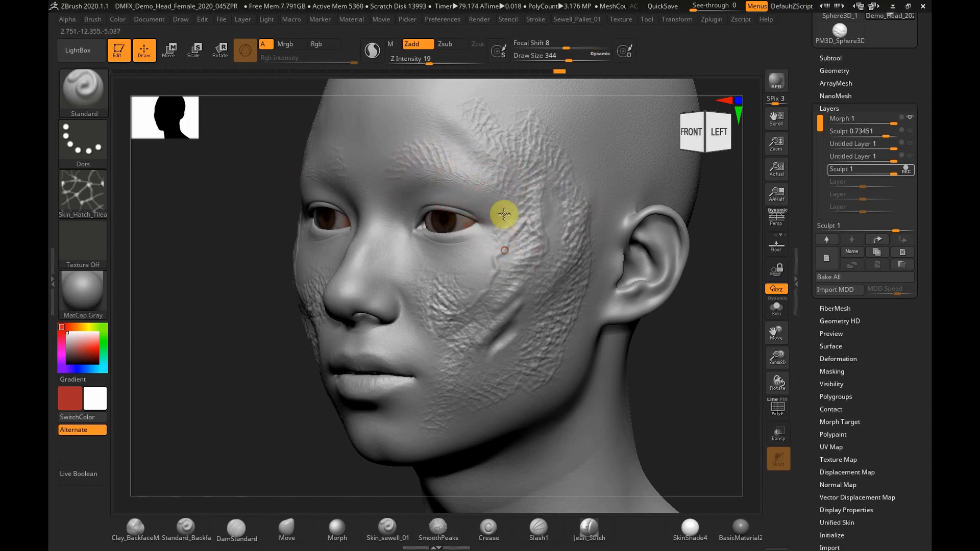
mouse_move(475, 284)
left_mouse_down()
mouse_move(446, 290)
mouse_move(462, 300)
left_mouse_up()
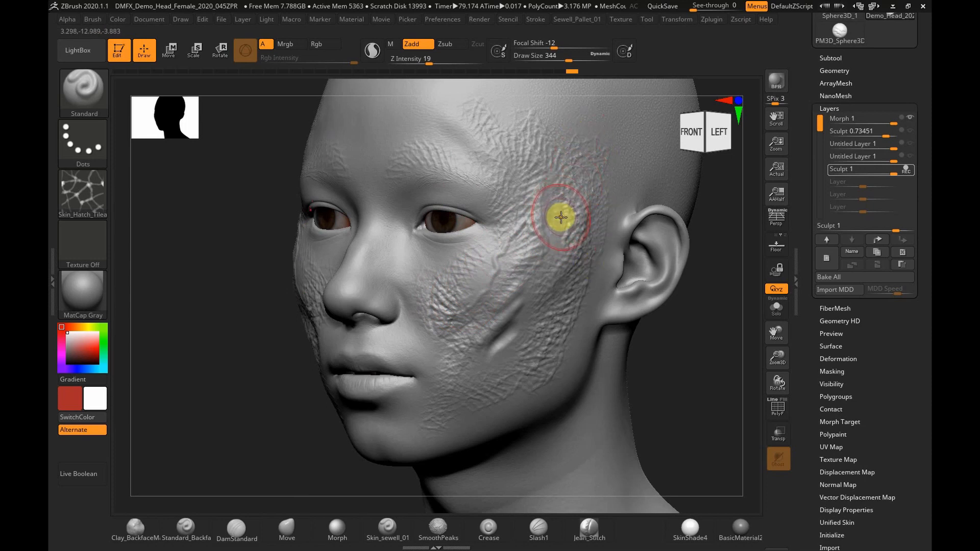
- Reset Focal Shift to 0 and fill the lower cheek and jaw with more skin-hatch texture
left_click_drag(551, 44, 561, 46)
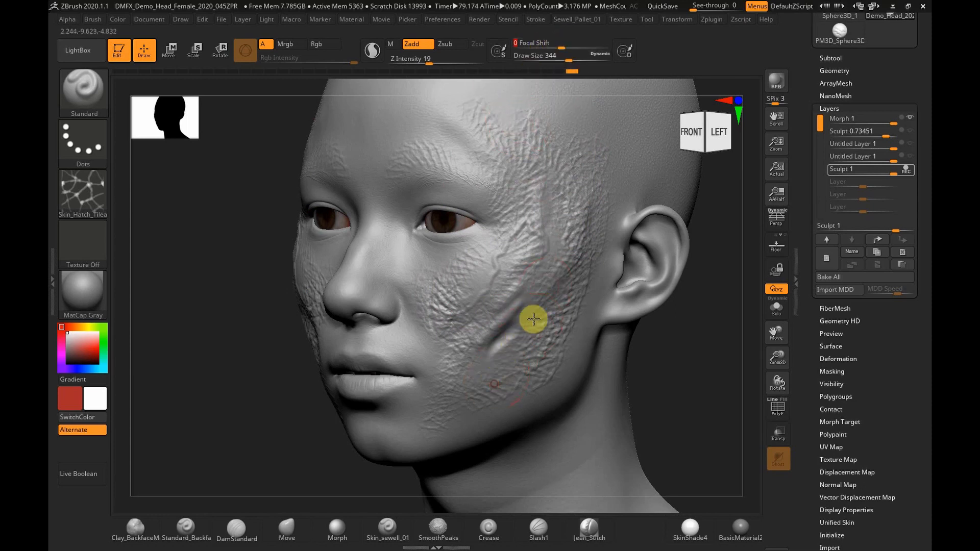
mouse_move(430, 318)
left_mouse_down()
mouse_move(432, 414)
mouse_move(528, 388)
left_mouse_up()
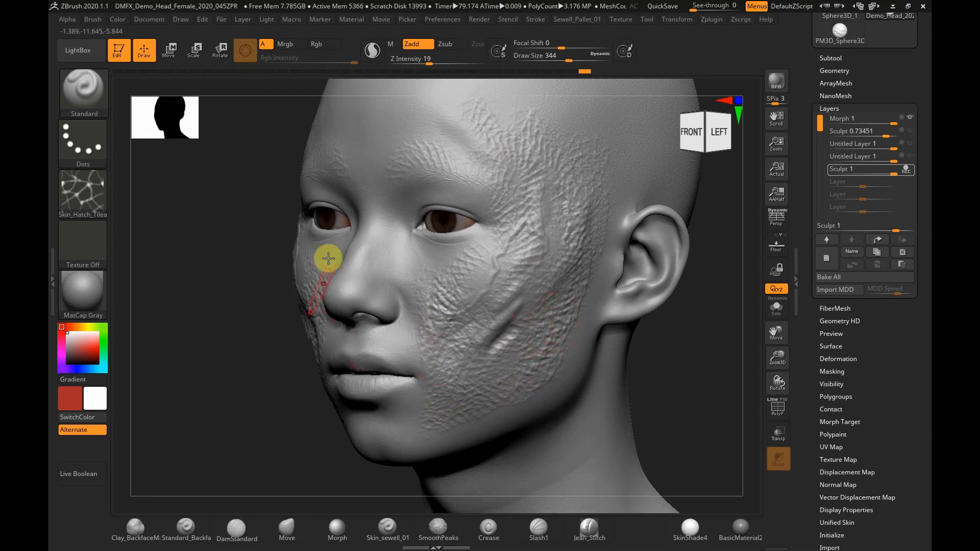
- Reduce the Draw Size to 251 and switch the Standard brush's stroke type to DragRect
left_click(79, 202)
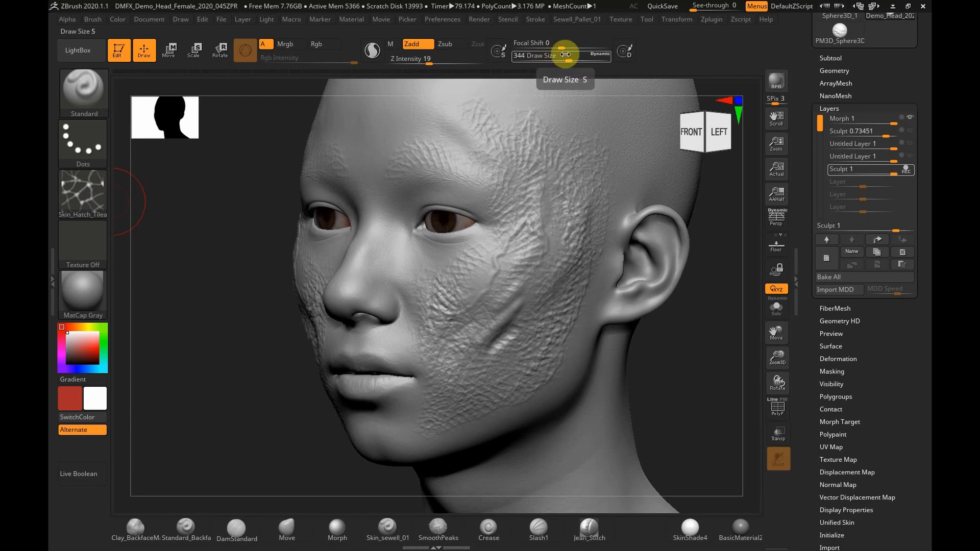
left_click(554, 56)
left_click_drag(557, 58, 562, 58)
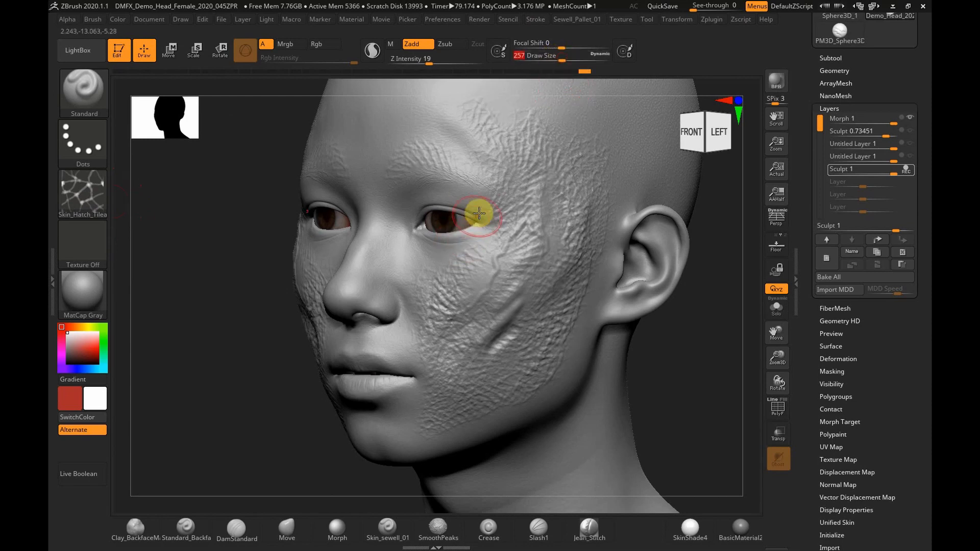
key("s")
left_click_drag(487, 196, 483, 195)
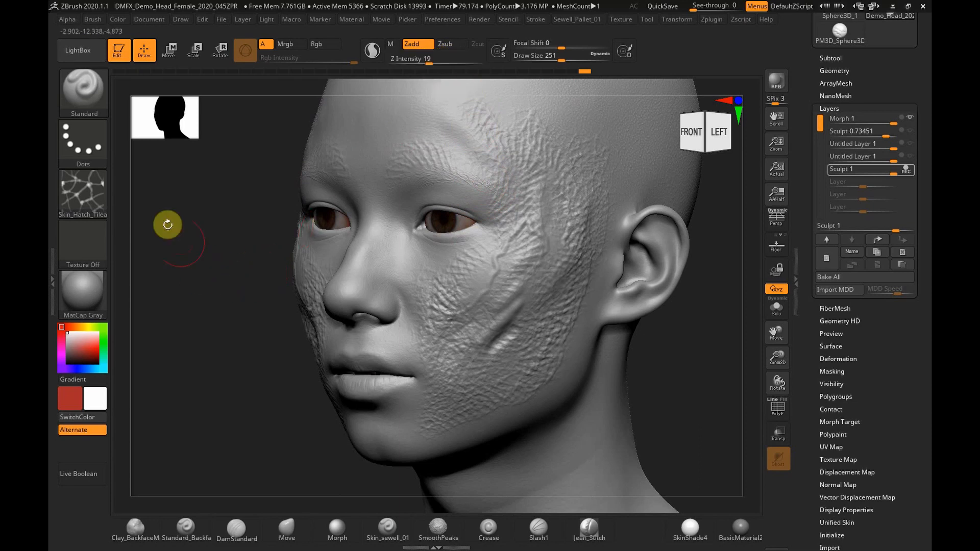
left_click(87, 145)
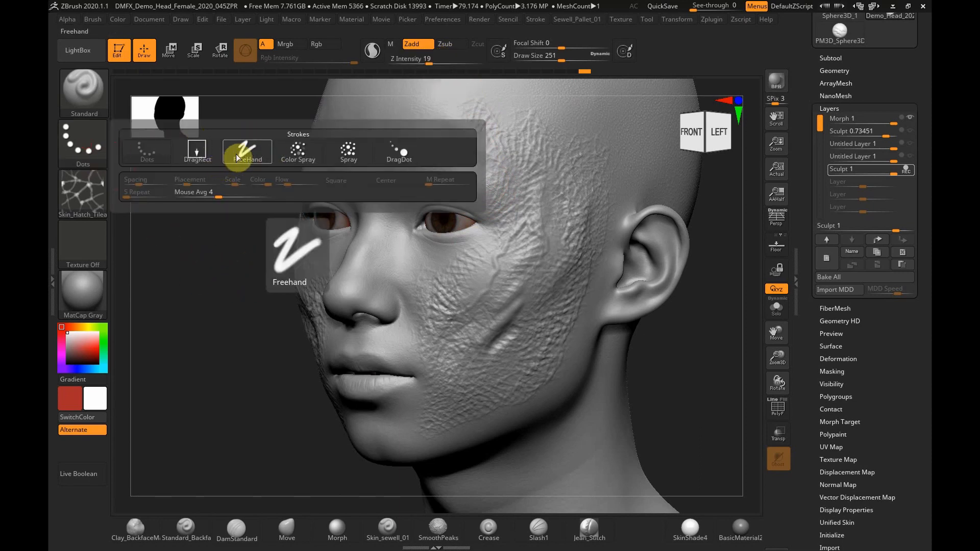
left_click(197, 151)
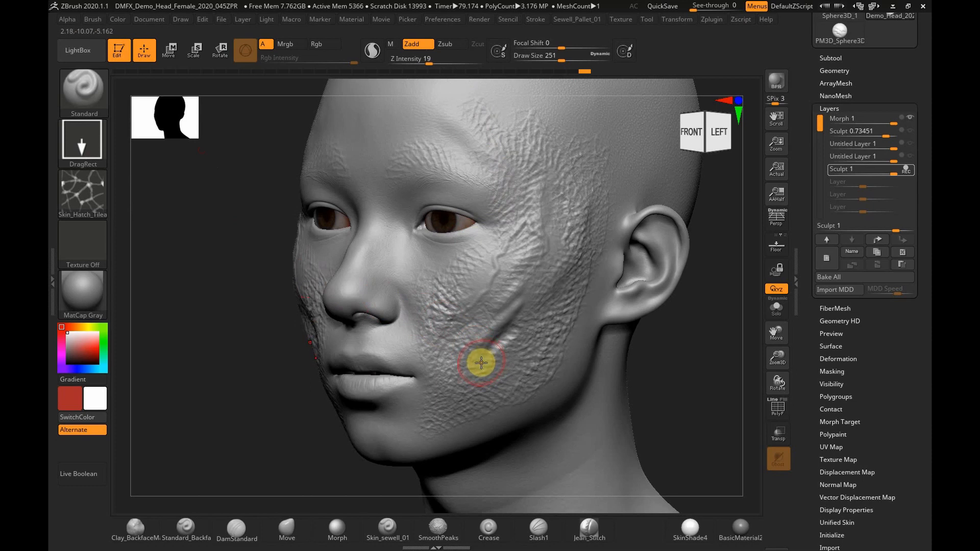
- Try stamping the skin-hatch alpha on the side of the neck below the ear, and undo the stamp
left_click_drag(775, 335, 575, 323)
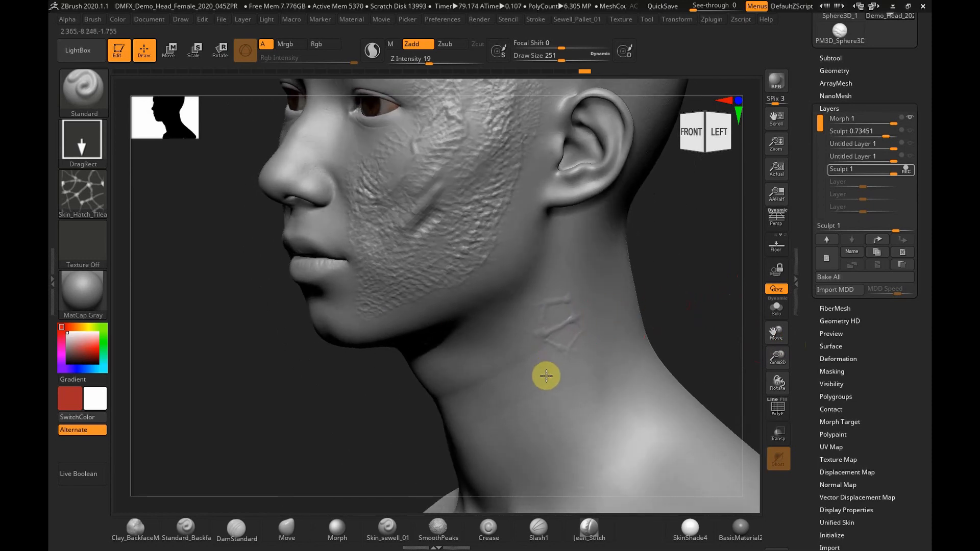
mouse_move(556, 394)
left_mouse_down()
mouse_move(579, 396)
mouse_move(604, 372)
mouse_move(626, 282)
mouse_move(597, 265)
mouse_move(603, 290)
left_mouse_up()
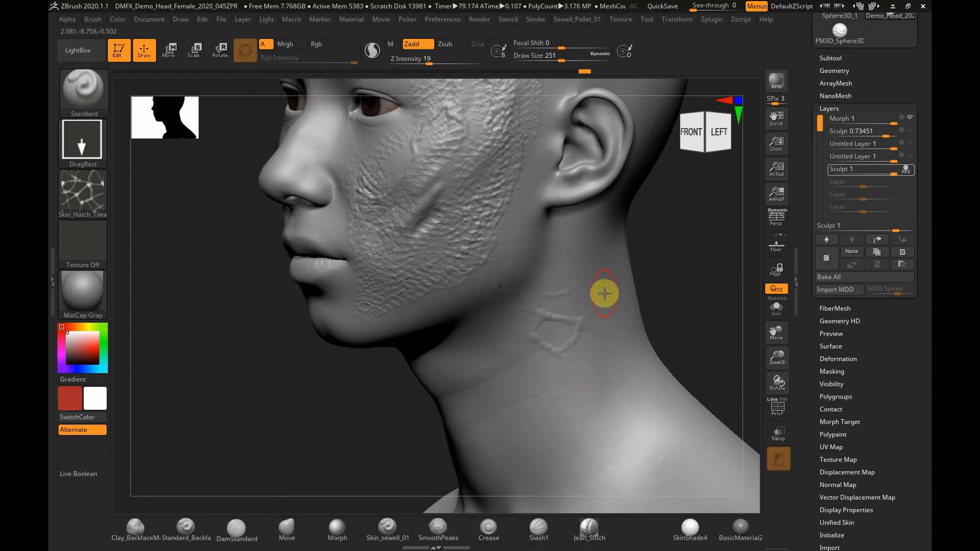
key("ctrl")
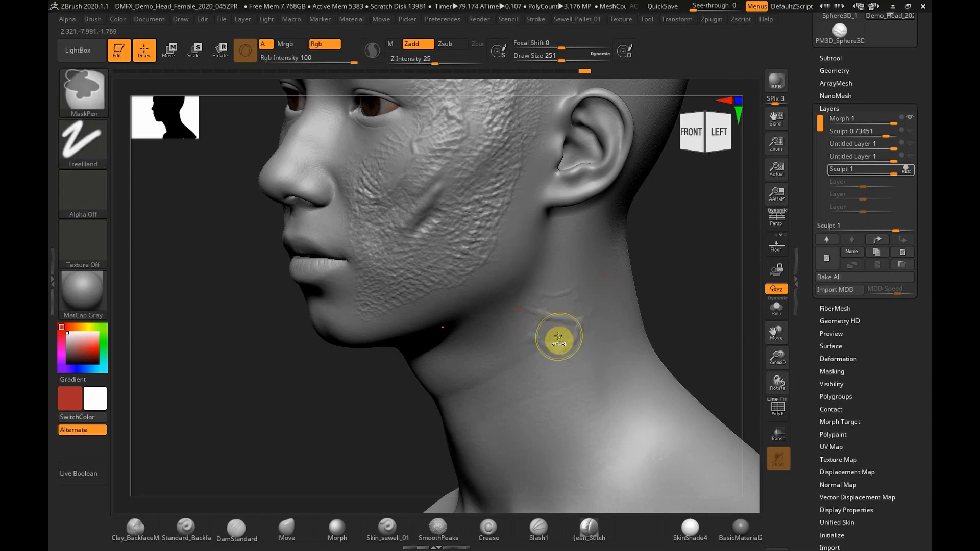
key("ctrl+z")
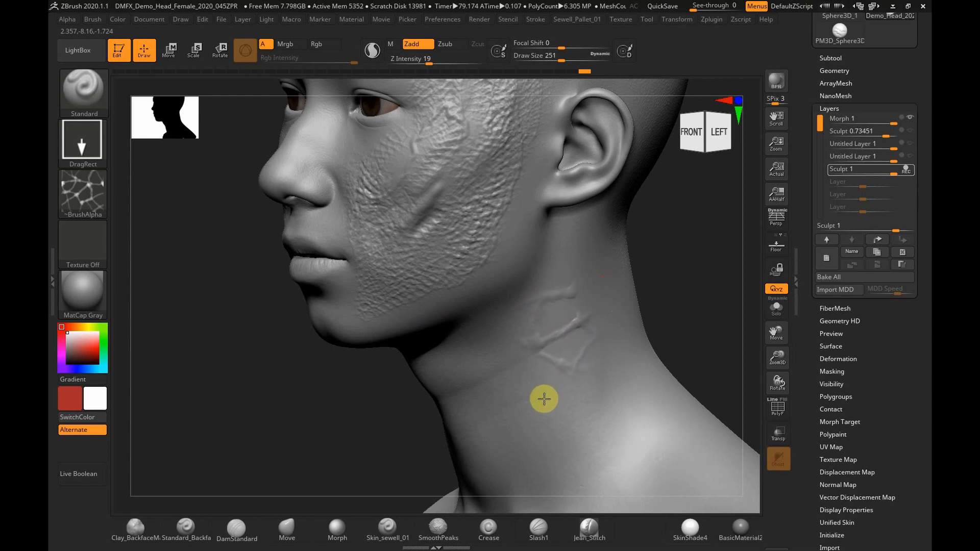
- Raise Z Intensity to 58 and stamp large, deep skin-hatch patterns across the side and front of the neck
left_click_drag(545, 399, 553, 360)
left_click_drag(438, 61, 462, 63)
left_click_drag(544, 336, 614, 384)
left_click_drag(706, 309, 567, 324)
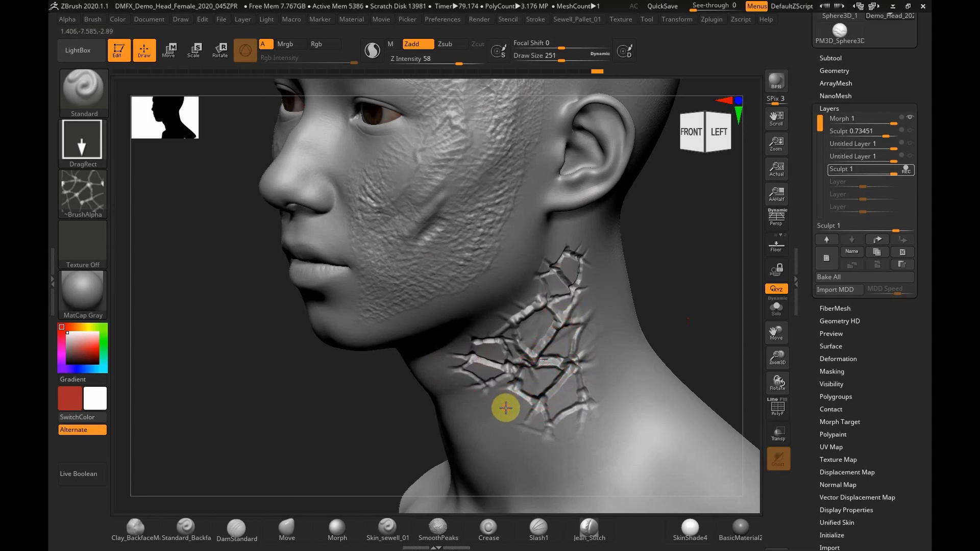
left_click_drag(324, 437, 332, 427)
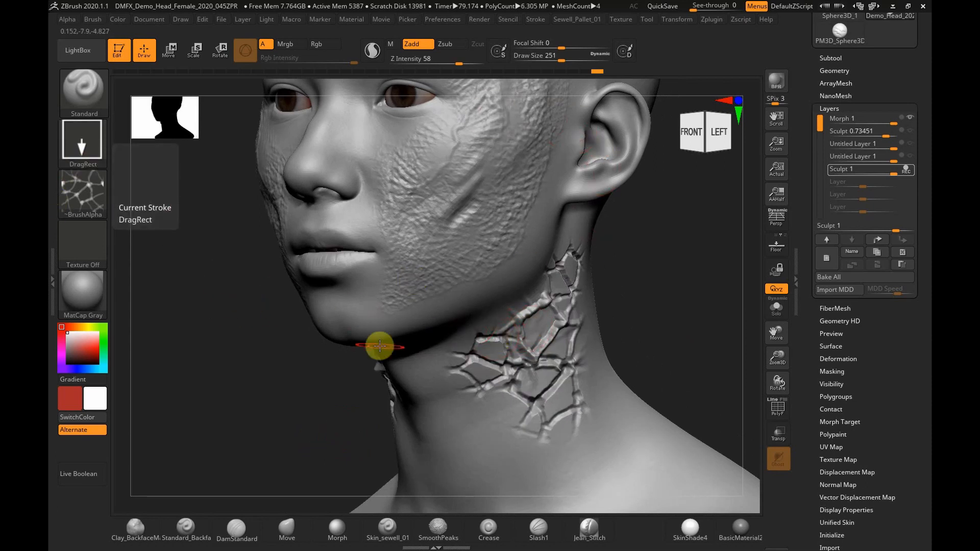
mouse_move(495, 424)
left_mouse_down()
mouse_move(494, 475)
mouse_move(446, 448)
mouse_move(438, 431)
mouse_move(470, 409)
mouse_move(567, 444)
mouse_move(536, 390)
mouse_move(507, 435)
mouse_move(558, 387)
left_mouse_up()
- Set the Draw Size to 207 and stamp smaller hatch patches toward the back of the neck
left_click_drag(704, 337, 687, 348)
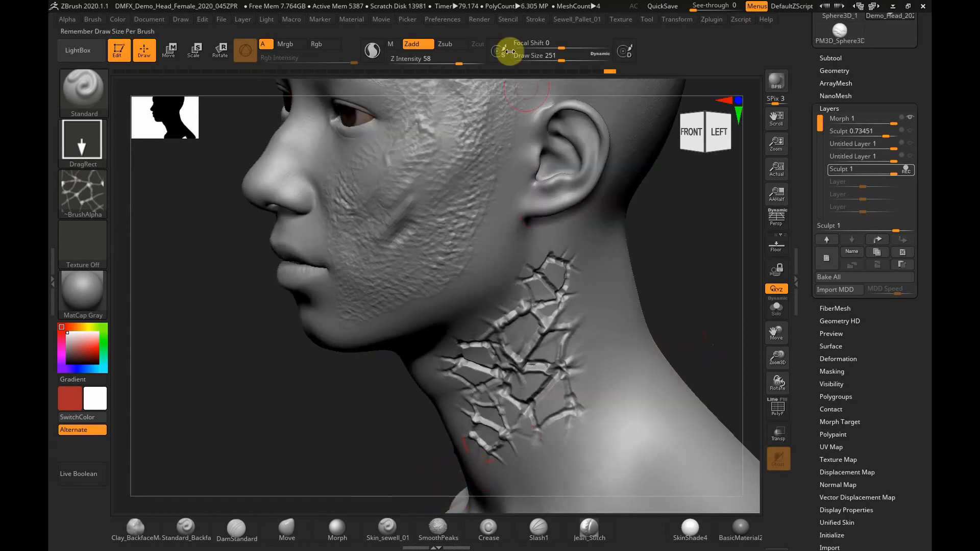
key("s")
mouse_move(595, 314)
left_mouse_down()
mouse_move(582, 315)
mouse_move(610, 313)
mouse_move(569, 295)
left_mouse_up()
key("s")
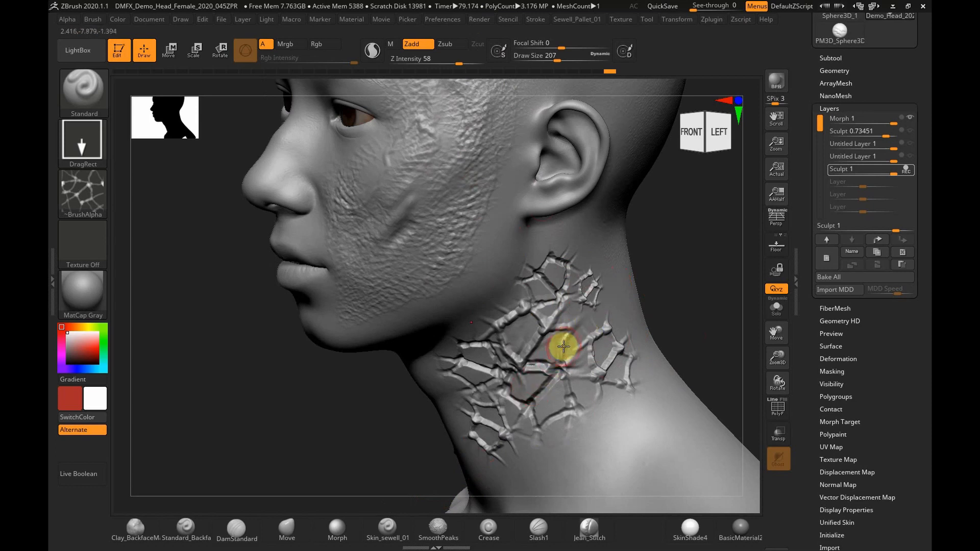
- Lower Z Intensity to 25 and stamp faint hatch patterns along the jaw below the ear
key("u")
left_click_drag(580, 328, 562, 334)
left_click_drag(491, 293, 496, 267, "alt")
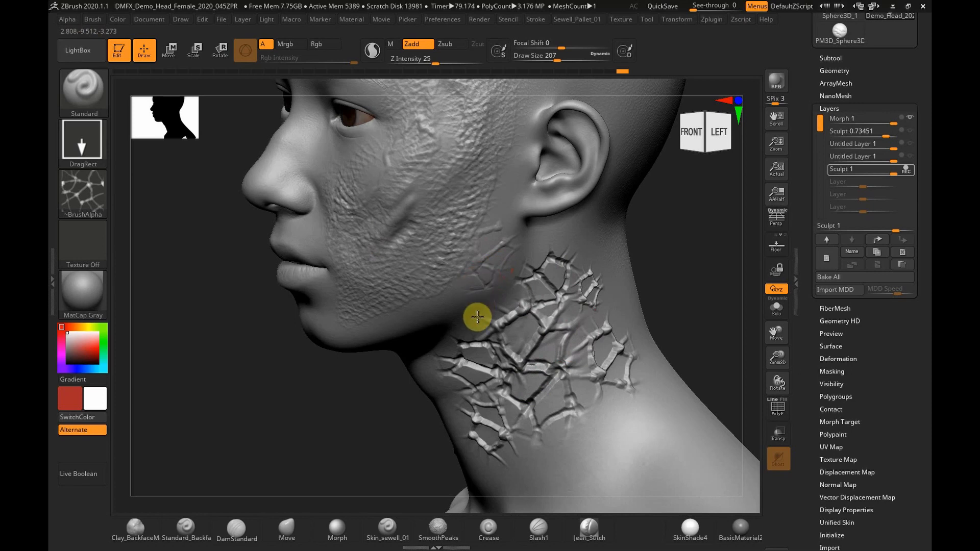
left_click_drag(323, 409, 405, 332)
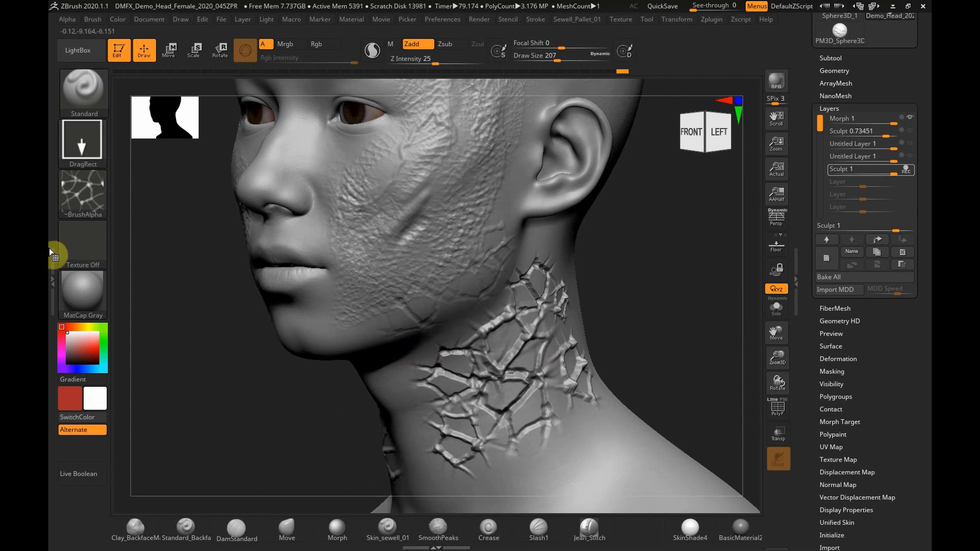
- Switch the brush stroke to Spray, with Draw Size 468 and Z Intensity 15
left_click(81, 140)
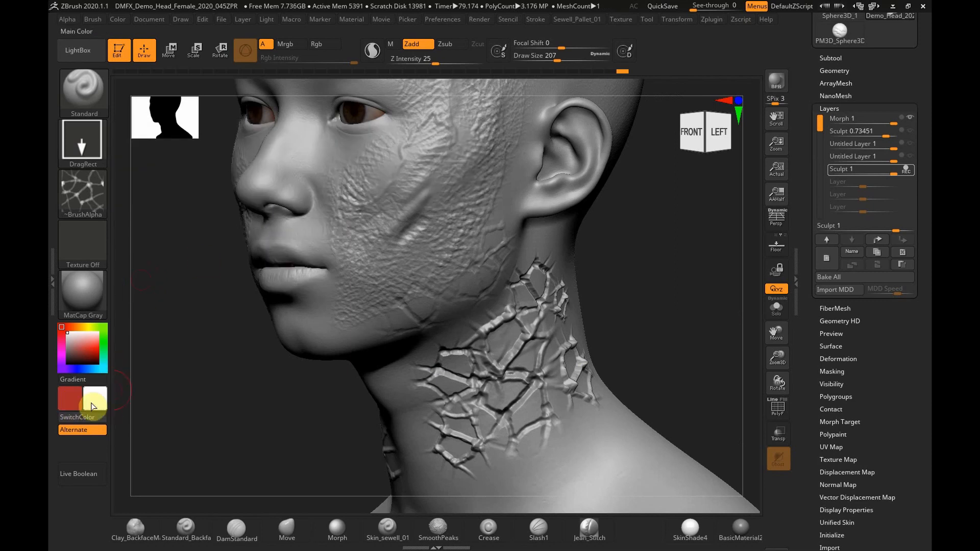
left_click(87, 151)
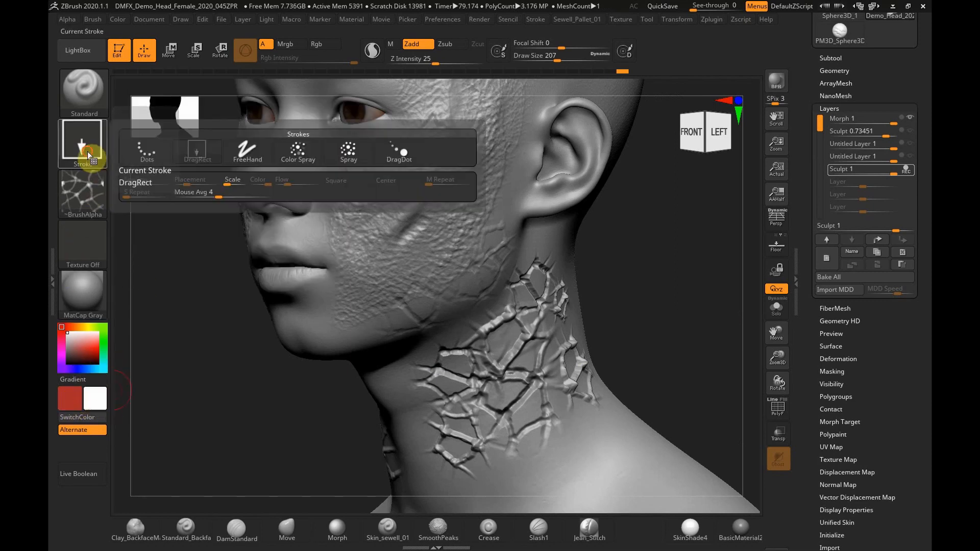
left_click(349, 158)
mouse_move(682, 311)
left_mouse_down()
mouse_move(660, 304)
mouse_move(770, 351)
mouse_move(708, 327)
left_mouse_up()
left_click_drag(779, 333, 738, 359)
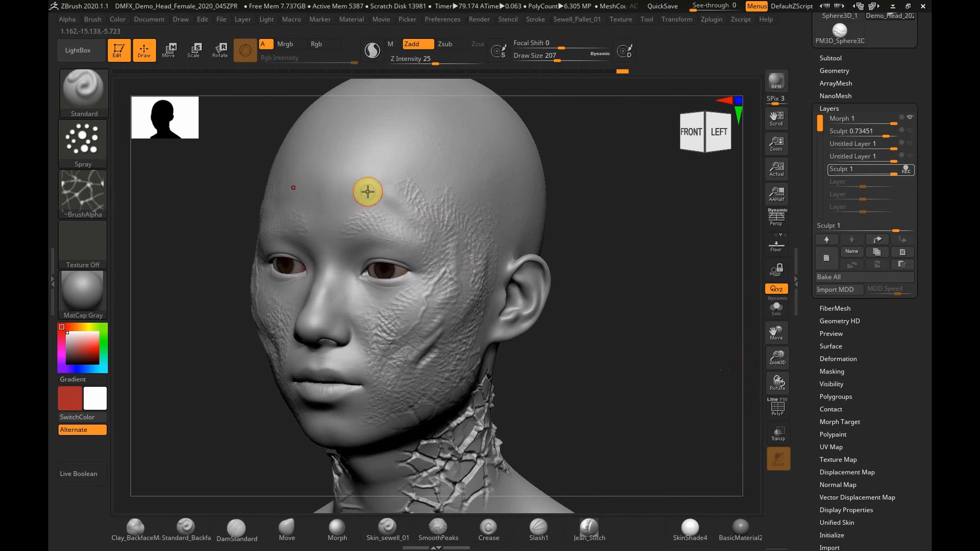
left_click_drag(368, 192, 390, 199)
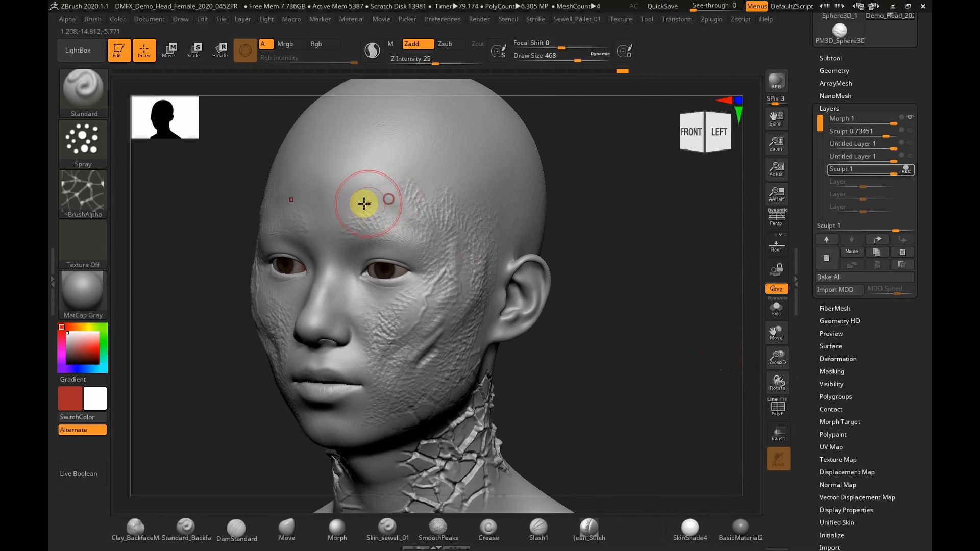
left_click_drag(433, 64, 426, 63)
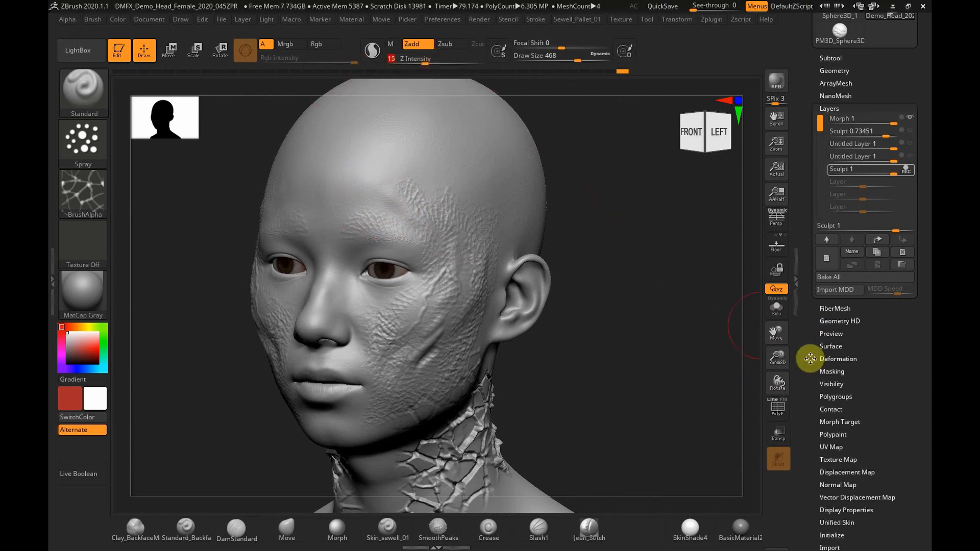
- Change the brush to Zsub and spray recessed hatch texture across the forehead
left_click_drag(783, 354, 783, 367)
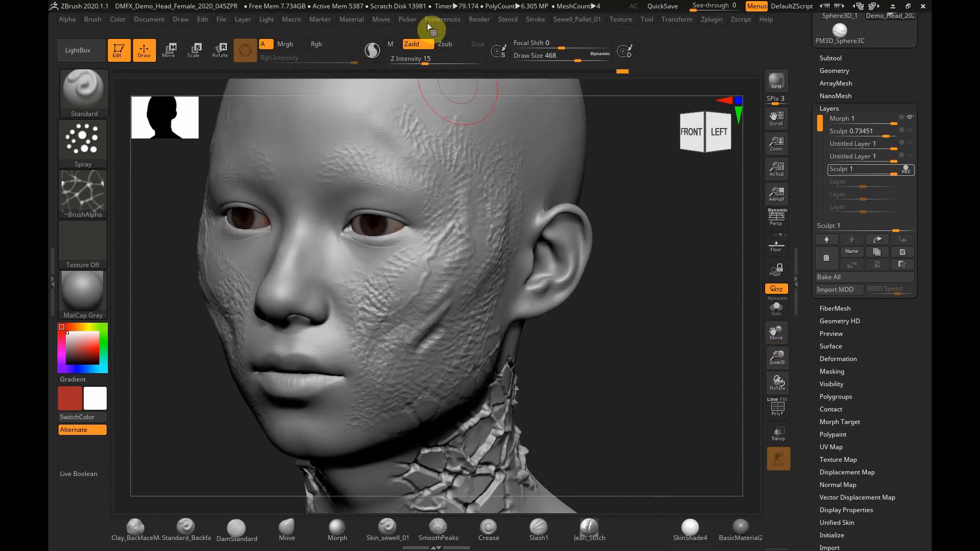
left_click(445, 45)
left_click_drag(777, 332, 789, 347)
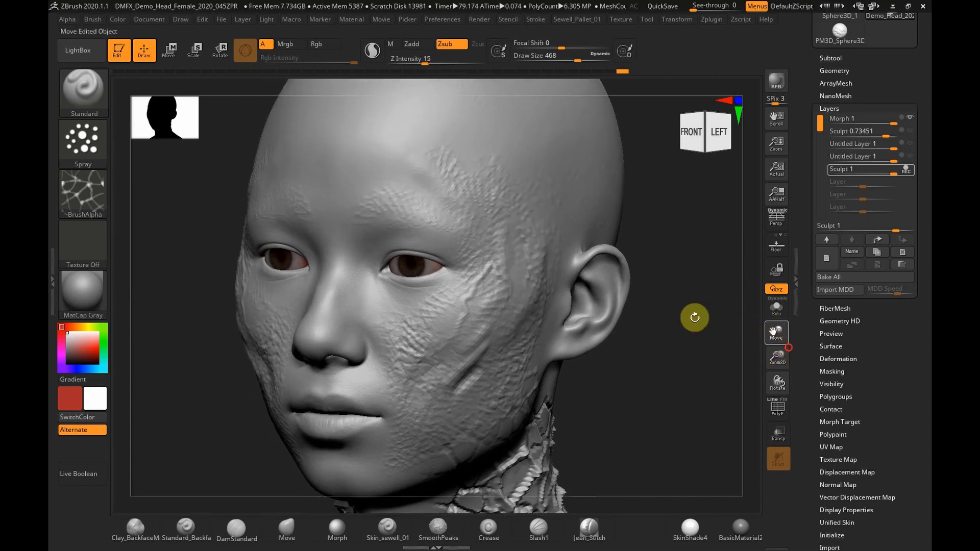
mouse_move(385, 178)
left_mouse_down()
mouse_move(397, 158)
mouse_move(428, 164)
mouse_move(466, 148)
left_mouse_up()
- Set Draw Size to 305 and Z Intensity to 10, and spray finer hatch texture on the upper forehead
key("s")
left_click_drag(425, 59, 421, 61)
key("u")
left_click_drag(492, 168, 489, 166)
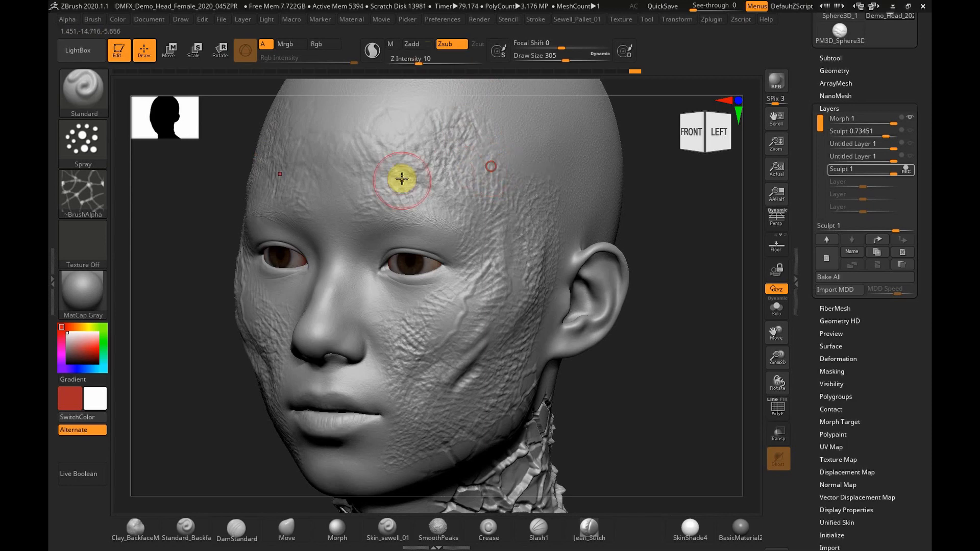
- Fill the remaining forehead, brow and temple areas with sprayed hatch texture
left_click_drag(361, 197, 353, 250)
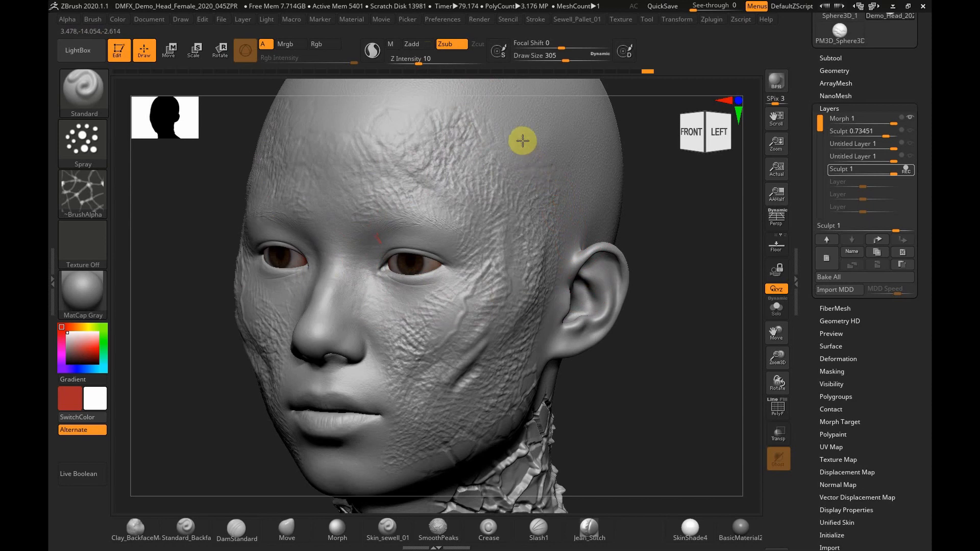
left_click_drag(778, 332, 710, 357)
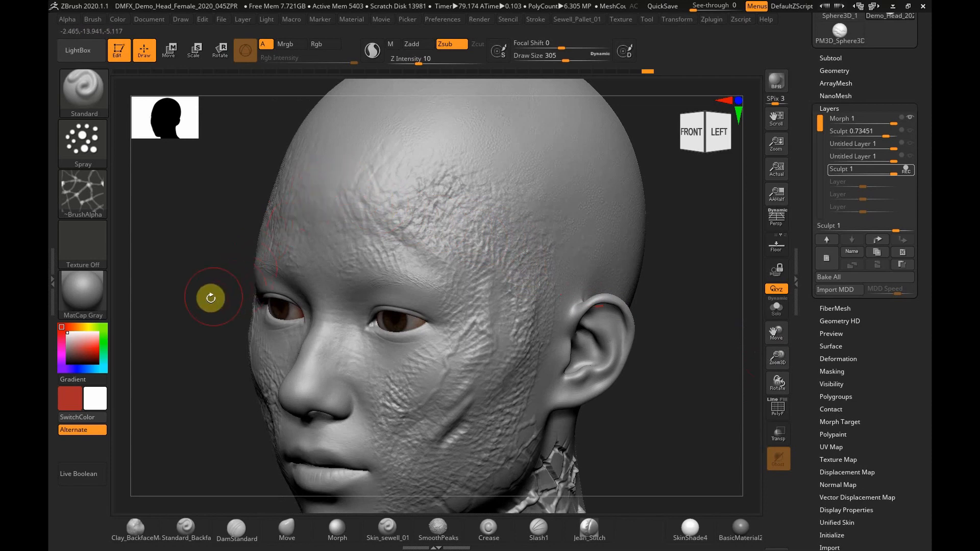
left_click_drag(159, 310, 179, 305, "shift")
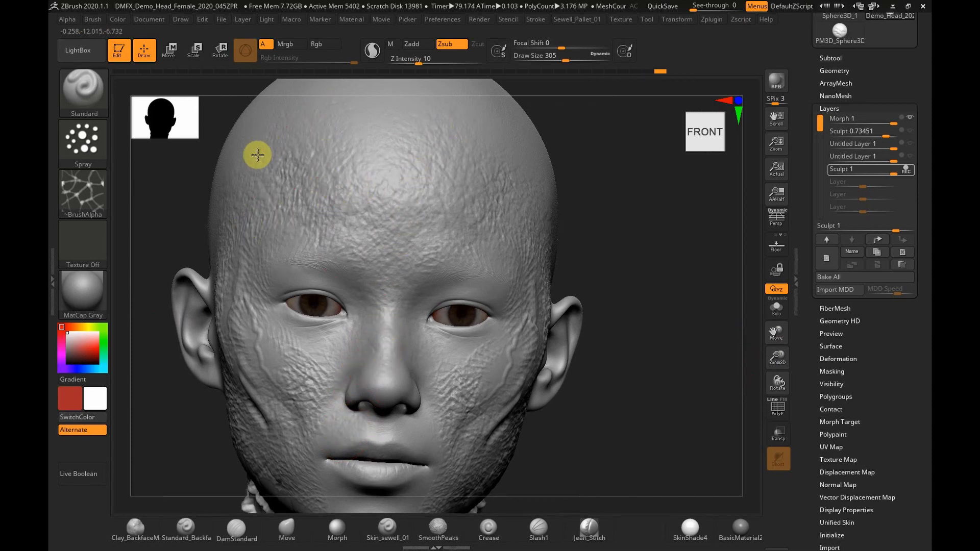
left_click_drag(667, 221, 633, 220)
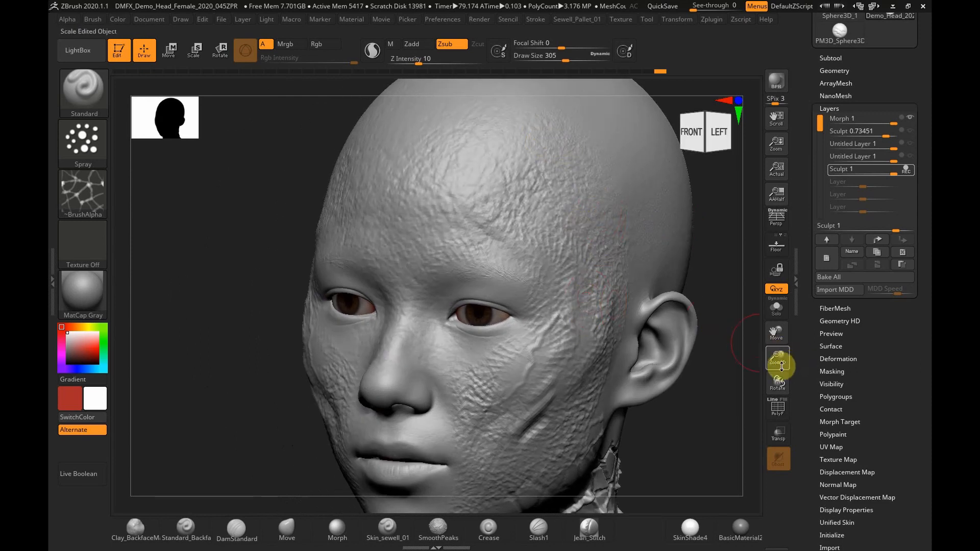
- Stop recording and hide the Sculpt layer holding the texture tests, and add a new sculpting layer
left_click_drag(781, 367, 750, 310)
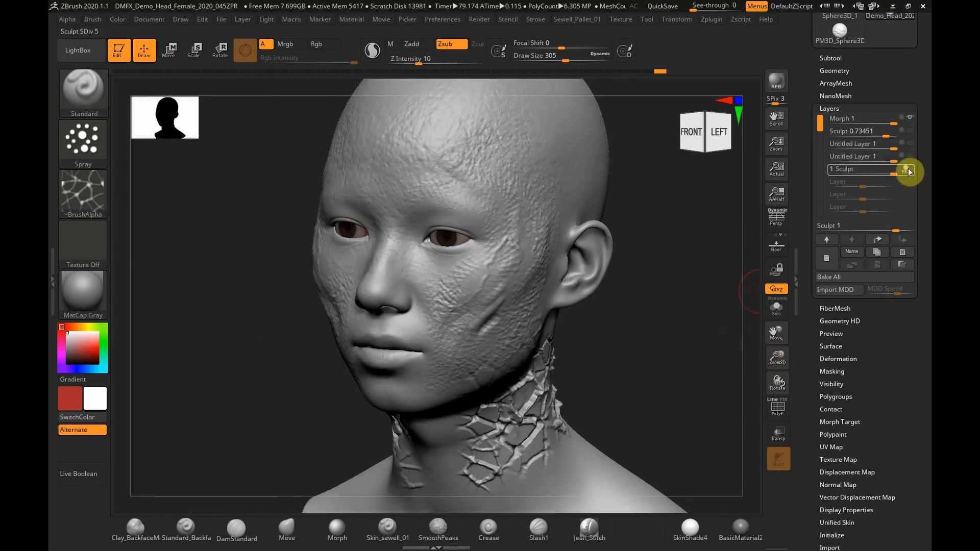
mouse_move(911, 176)
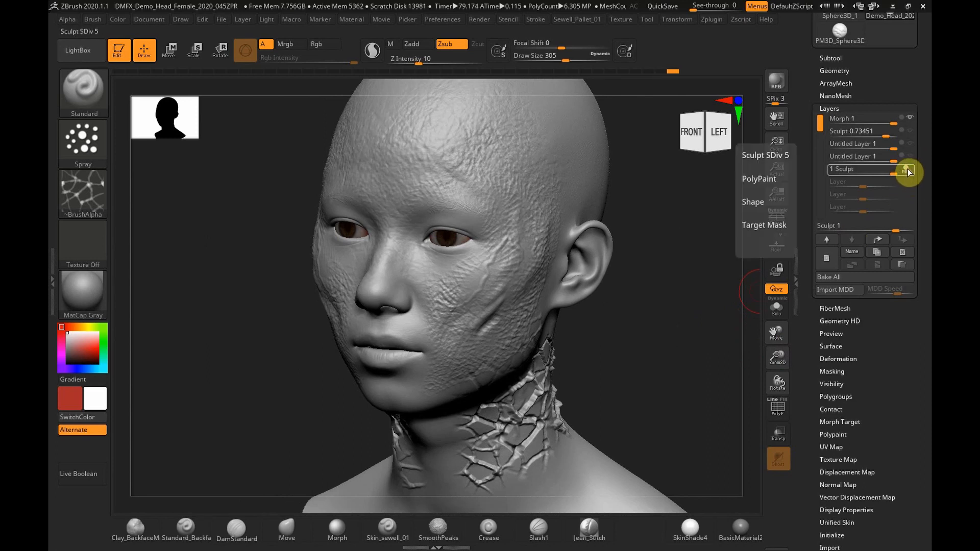
left_click(909, 169)
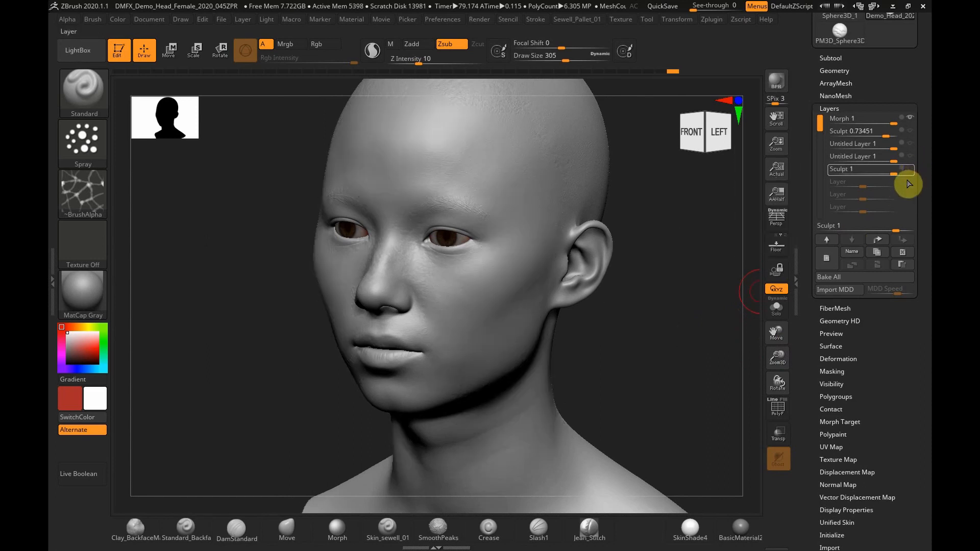
left_click(830, 263)
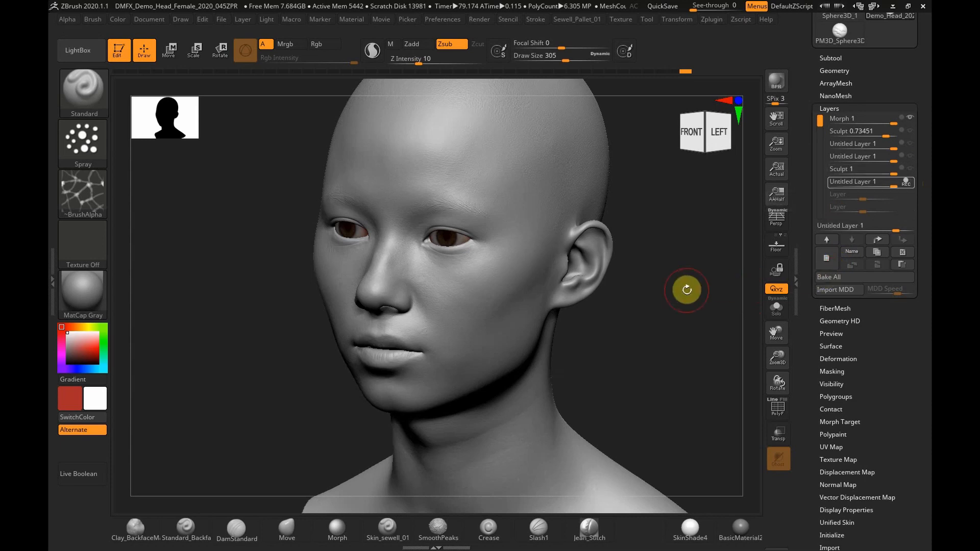
- Spray recessed skin texture across the cheek with the lines_10 alpha on the new layer
left_click_drag(715, 276, 800, 209)
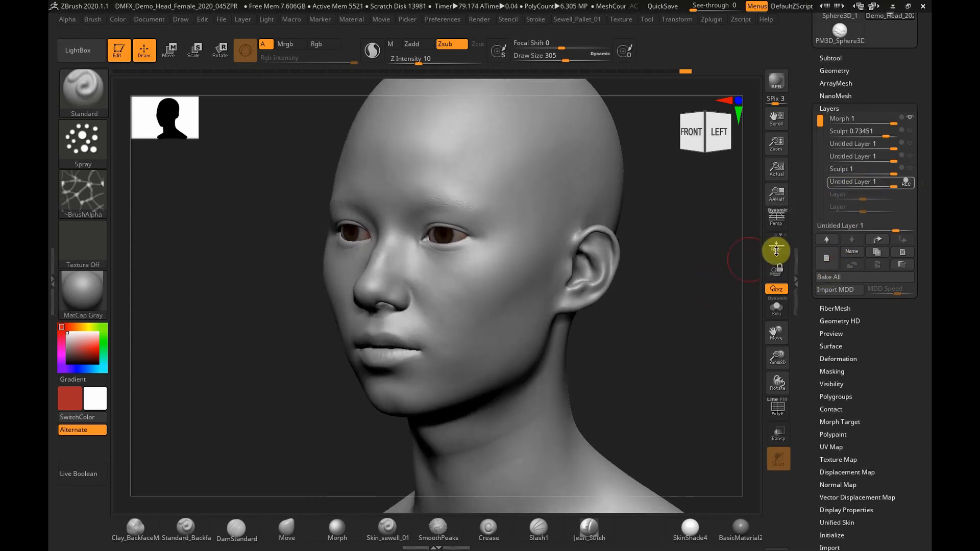
mouse_move(777, 357)
left_mouse_down()
mouse_move(778, 366)
mouse_move(775, 347)
left_mouse_up()
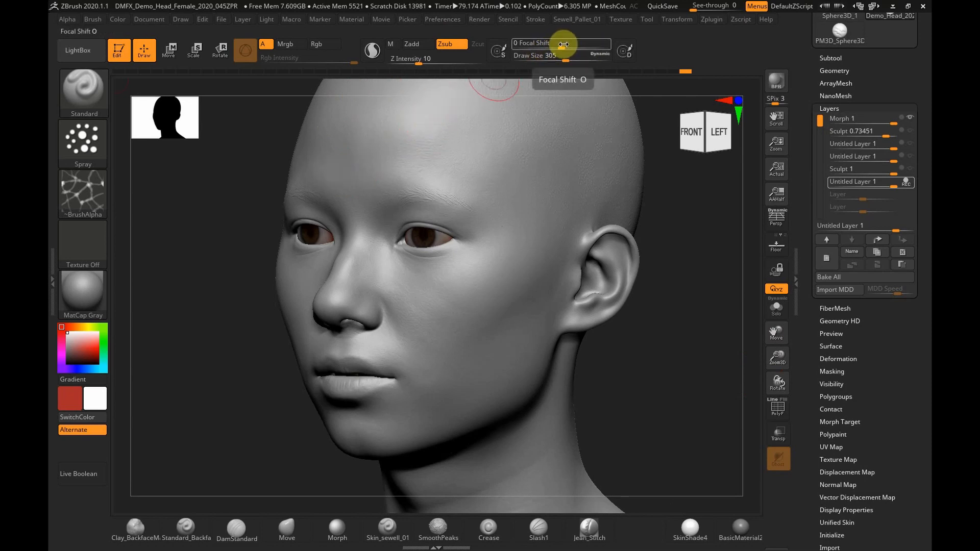
mouse_move(79, 194)
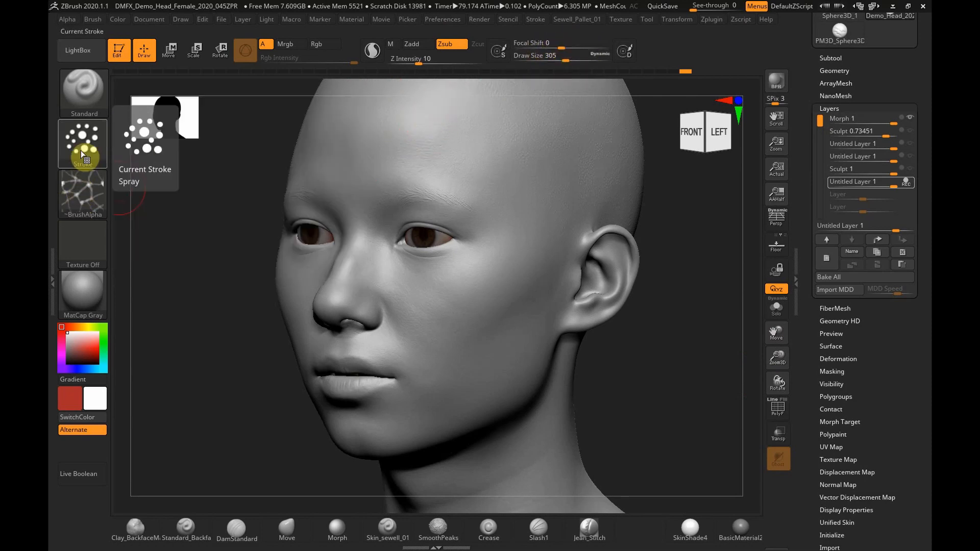
left_click(85, 192)
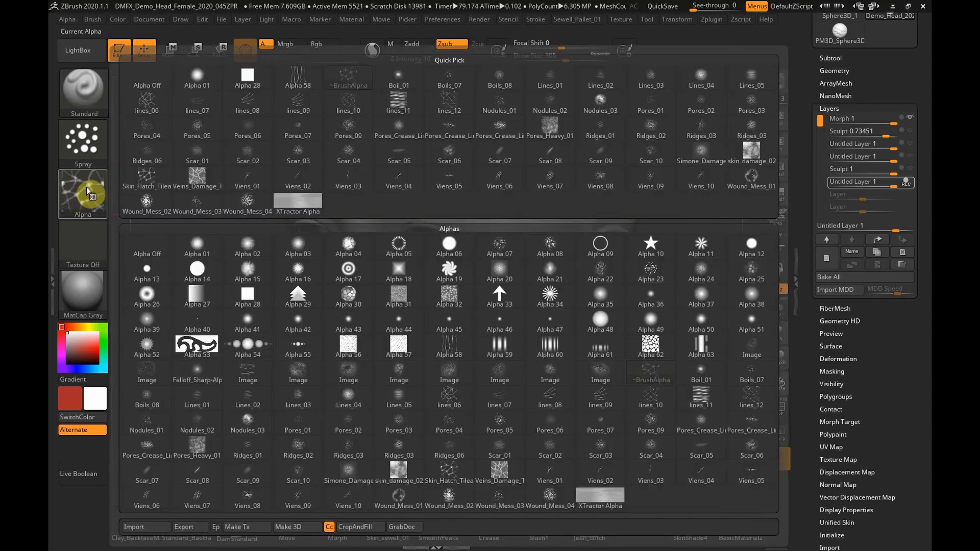
left_click(356, 111)
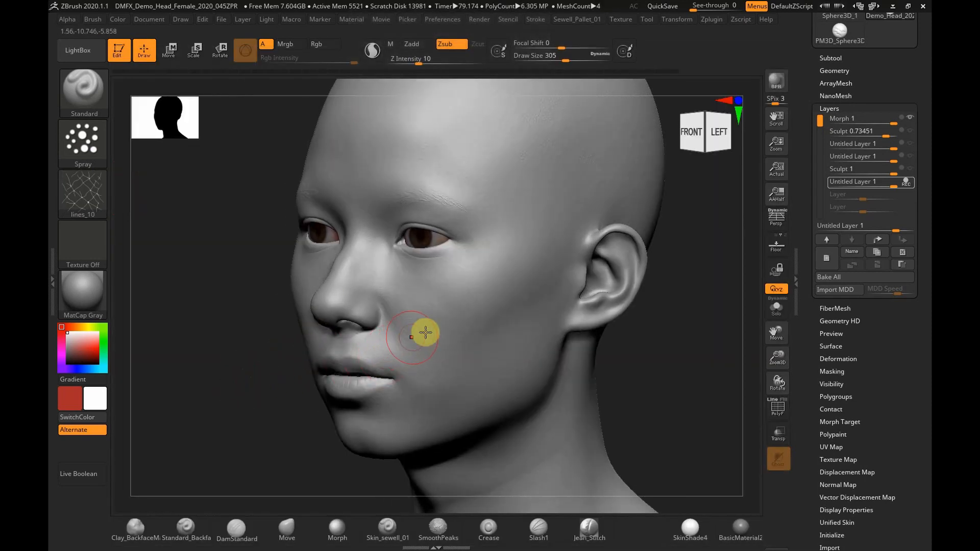
mouse_move(460, 332)
left_mouse_down()
mouse_move(442, 372)
mouse_move(486, 320)
mouse_move(468, 367)
mouse_move(504, 318)
left_mouse_up()
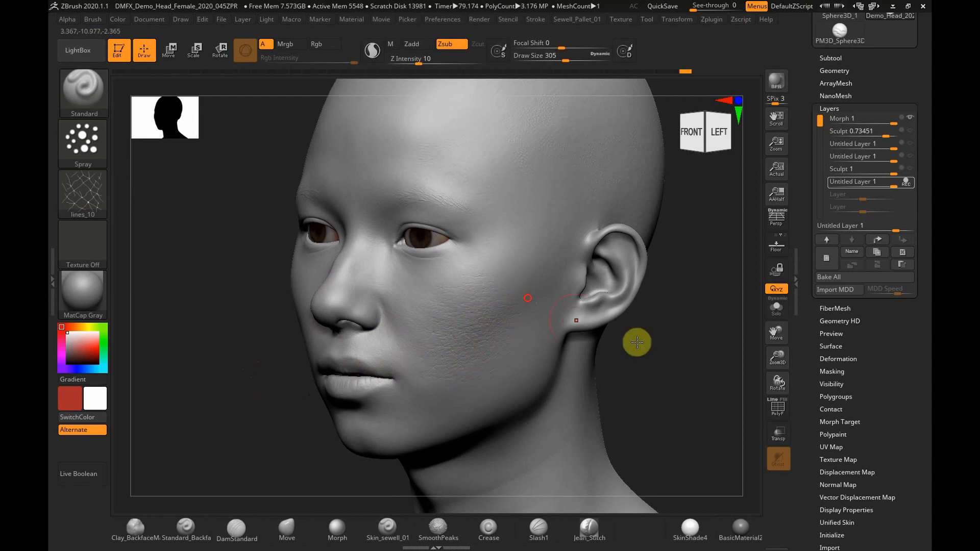
left_click_drag(777, 357, 779, 368)
mouse_move(431, 398)
left_mouse_down()
mouse_move(571, 258)
mouse_move(547, 387)
mouse_move(542, 368)
left_mouse_up()
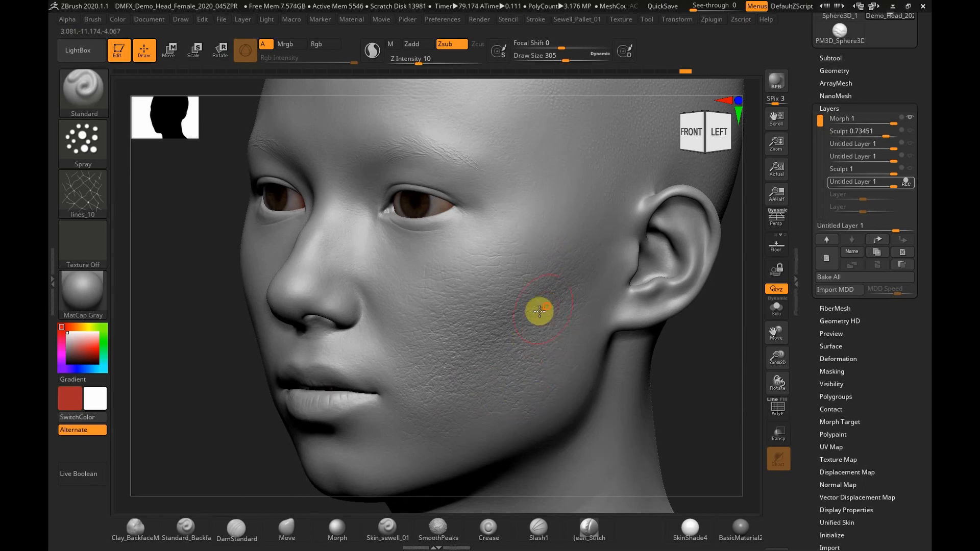
left_click_drag(201, 422, 205, 421)
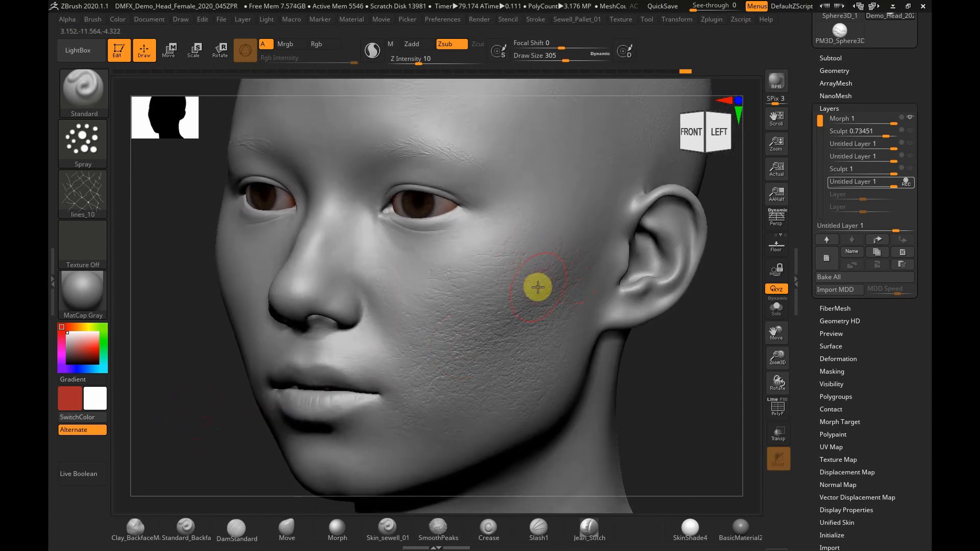
- Stamp a GenericGore03 wound over the cheek texture with the DMFX VDM creators set brush
left_click(83, 89)
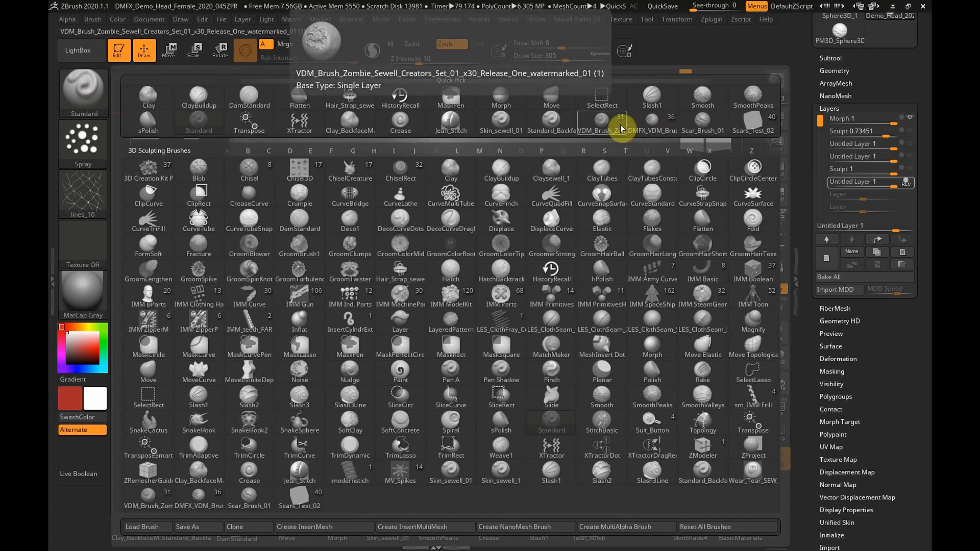
left_click(667, 125)
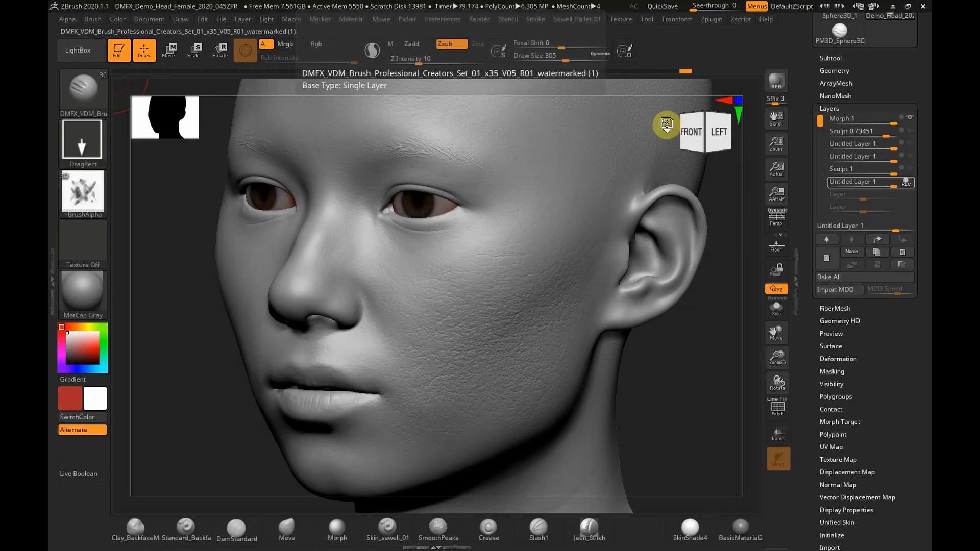
left_click_drag(153, 328, 141, 330)
left_click_drag(777, 363, 767, 317)
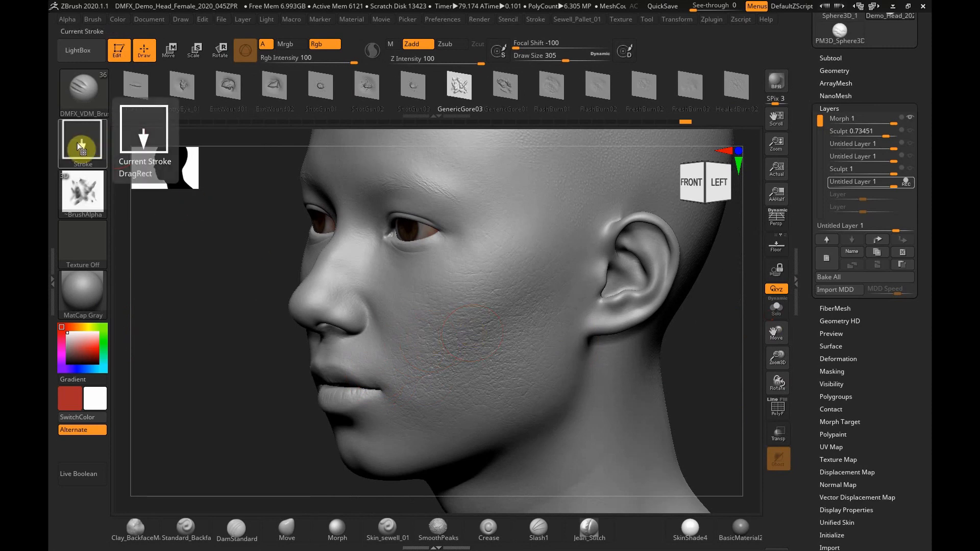
mouse_move(488, 322)
left_mouse_down()
mouse_move(490, 346)
mouse_move(425, 374)
mouse_move(400, 345)
mouse_move(387, 316)
mouse_move(393, 305)
mouse_move(401, 312)
mouse_move(383, 311)
mouse_move(362, 327)
left_mouse_up()
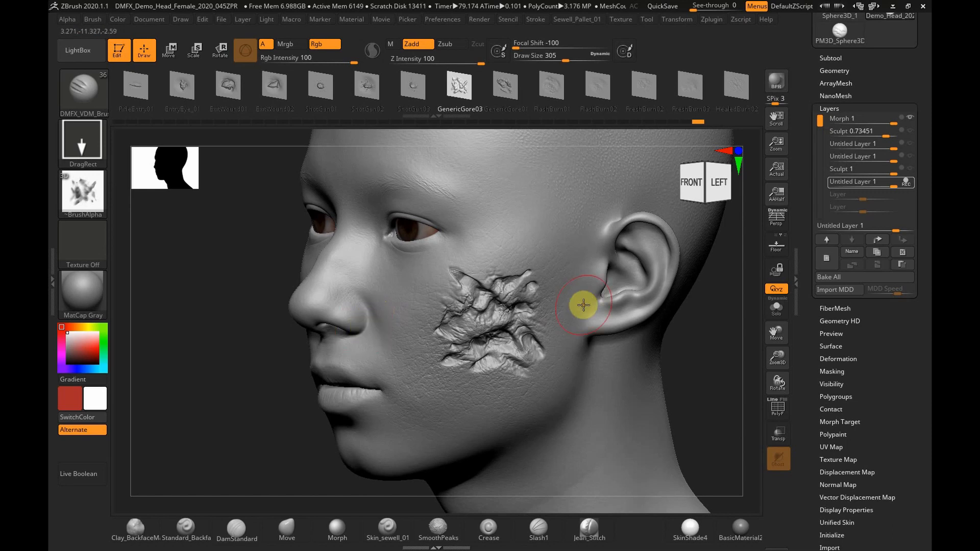
- Erase the upper part of the wound with the Morph brush, and undo the erasing and the wound stamp
left_click(337, 529)
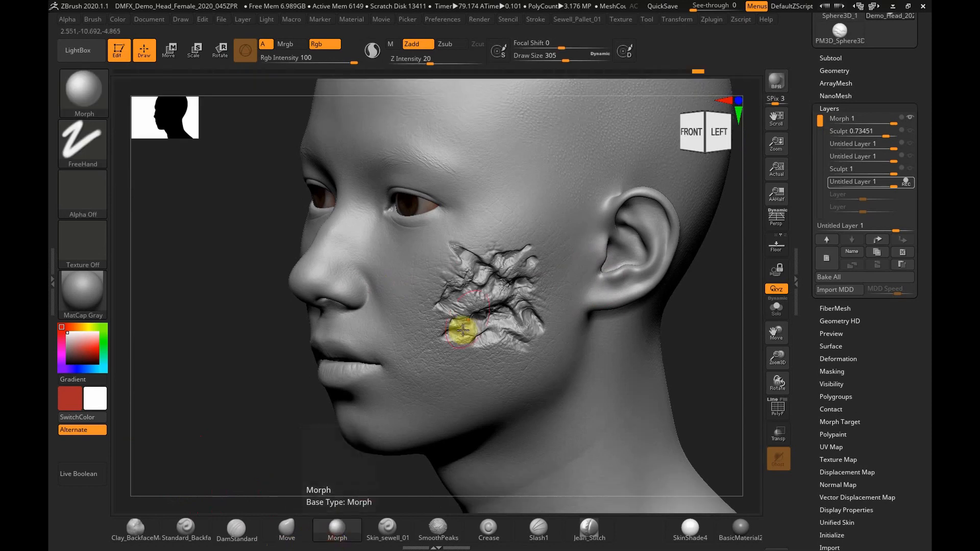
mouse_move(470, 247)
left_mouse_down()
mouse_move(452, 258)
mouse_move(498, 243)
mouse_move(503, 253)
mouse_move(417, 278)
left_mouse_up()
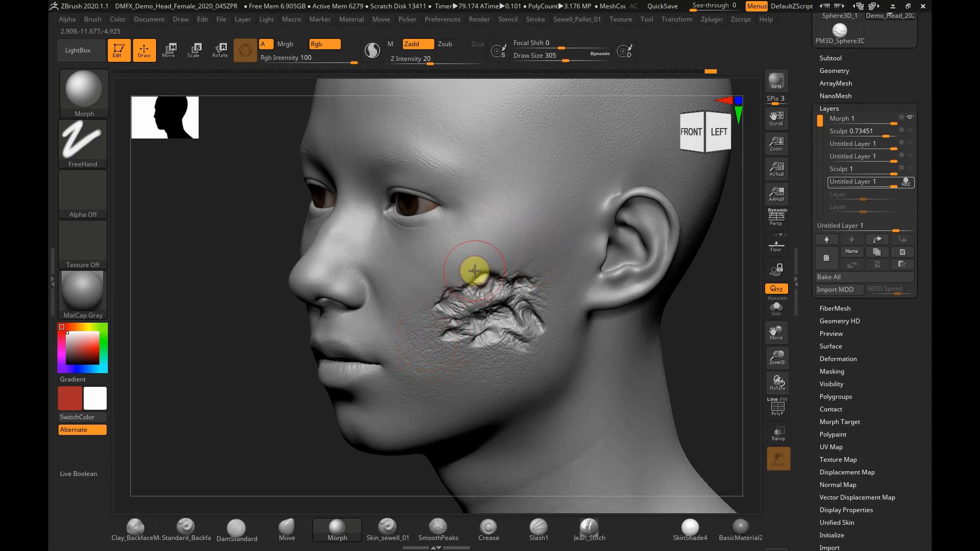
key("ctrl")
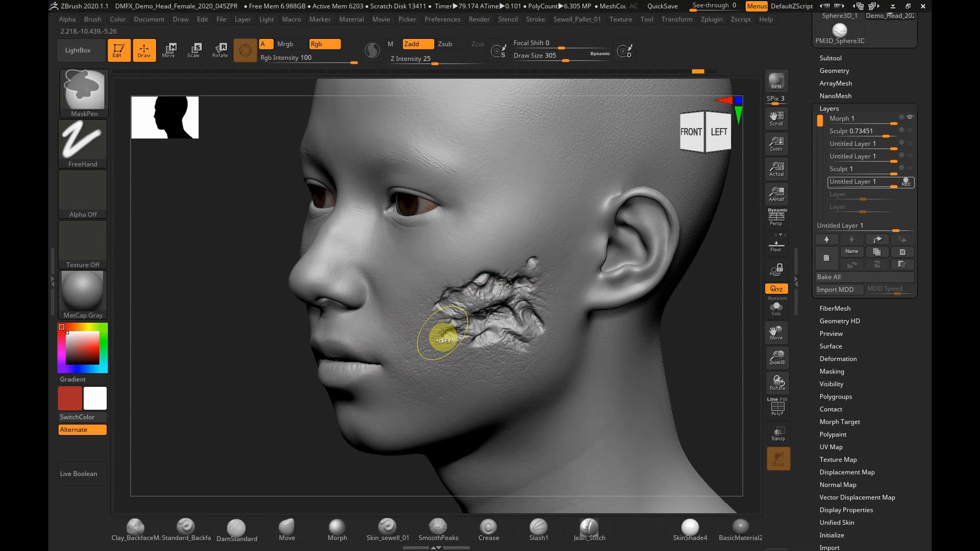
key("ctrl+z")
key("ctrl+z")
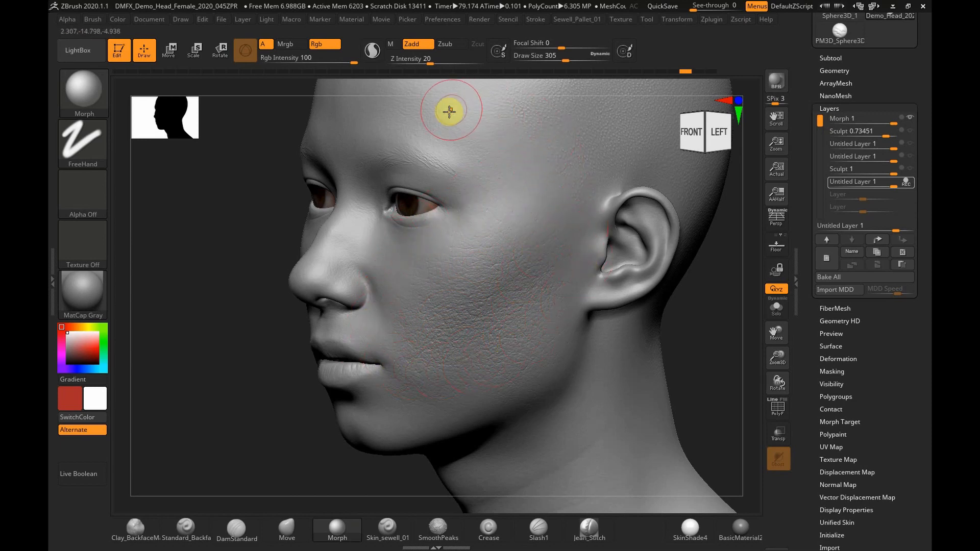
- Stop recording the cheek texture layer, add a new layer above it for the wound, and hide the texture layer
mouse_move(903, 183)
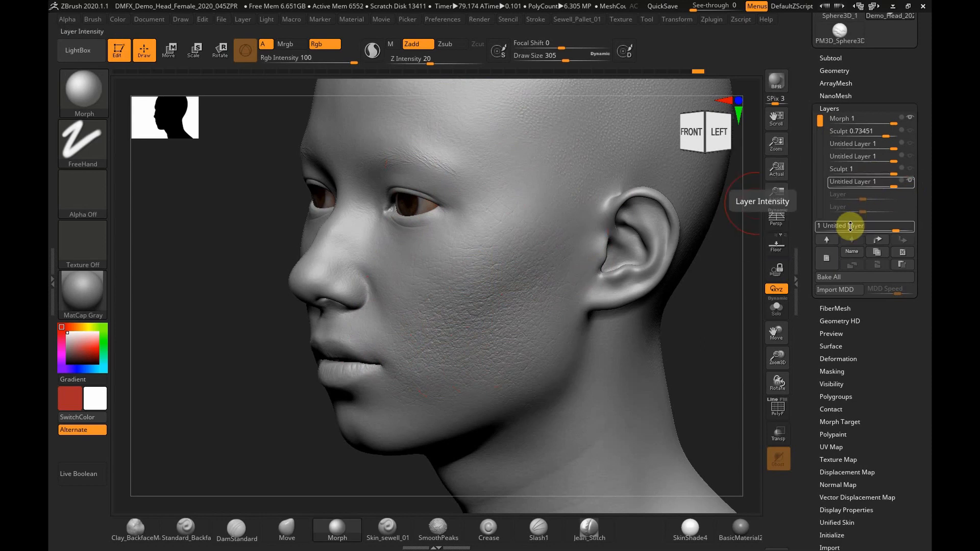
left_click(827, 258)
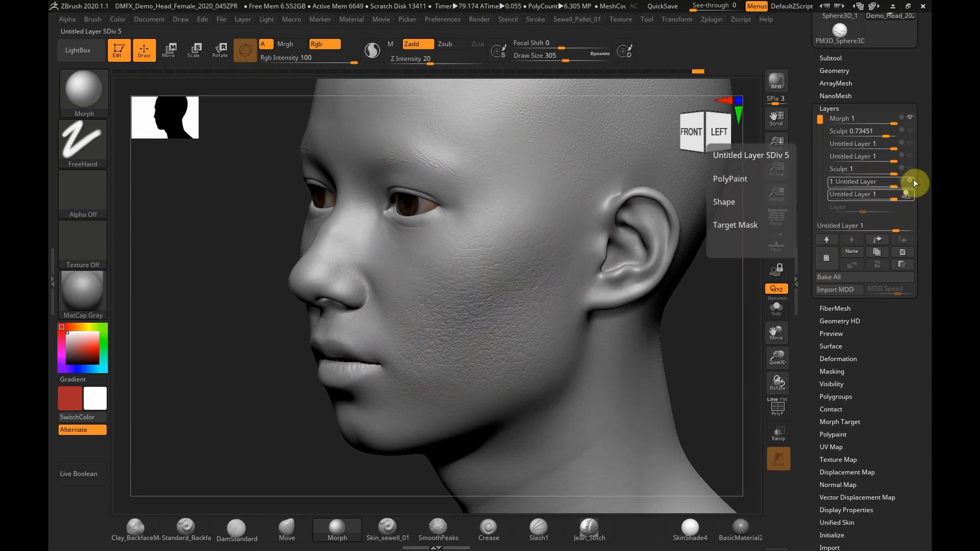
left_click(893, 183)
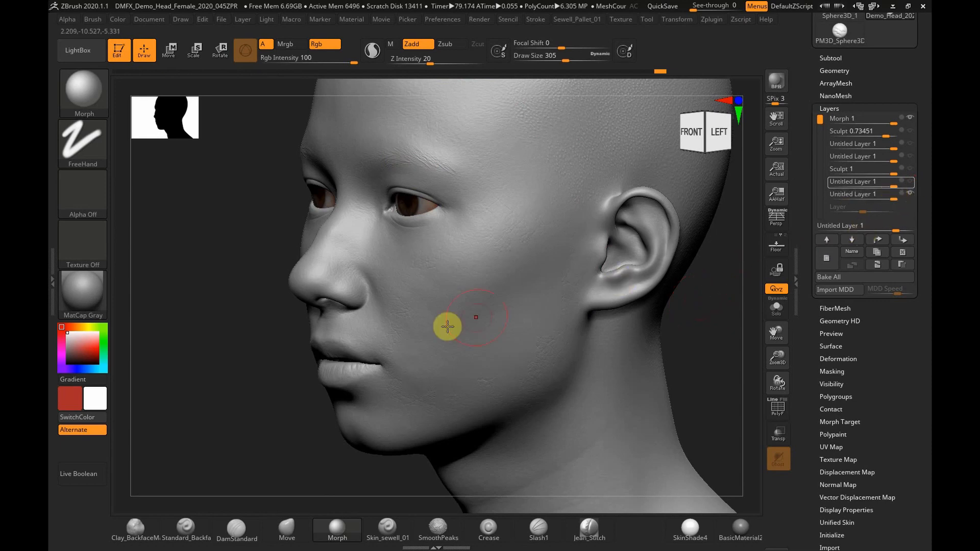
- Choose the DMFX VDM creators set brush, and keep the new layer recording with the cheek texture layer hidden
left_click(68, 95)
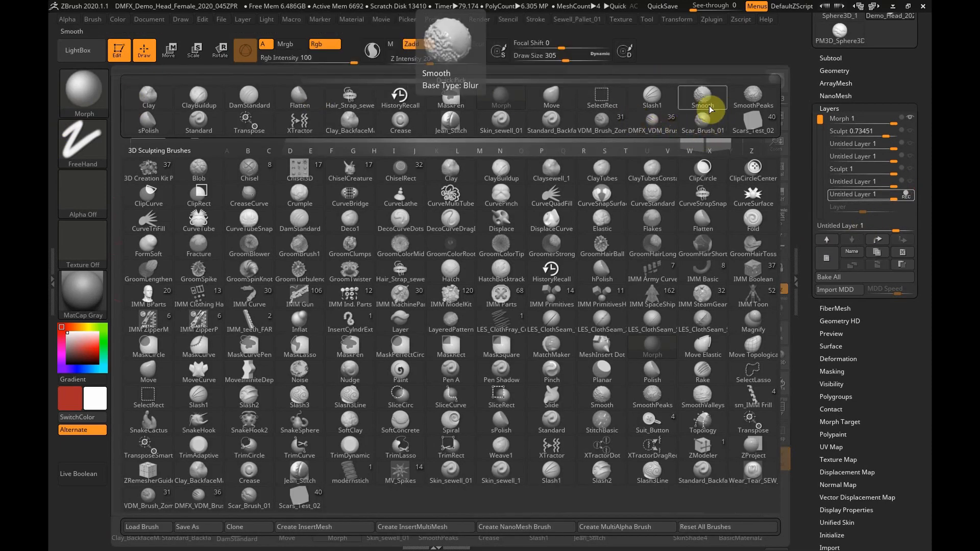
left_click(649, 125)
left_click_drag(699, 324, 545, 365)
left_click(898, 183)
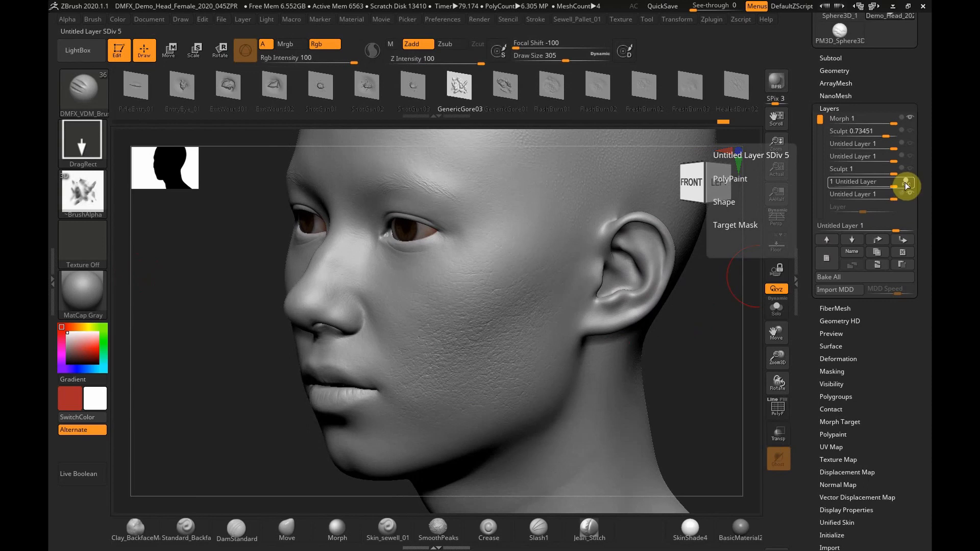
left_click(904, 196)
left_click_drag(910, 182, 905, 196)
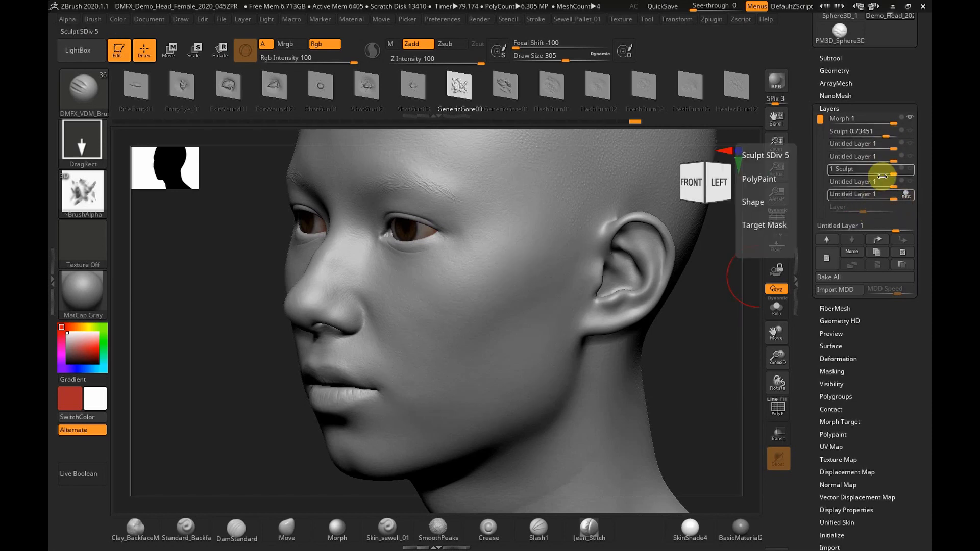
- Stamp a GenericGore03 wound on the cheek and erase its outer parts with the Morph brush, leaving a narrow diagonal gash
left_click_drag(495, 349, 435, 411)
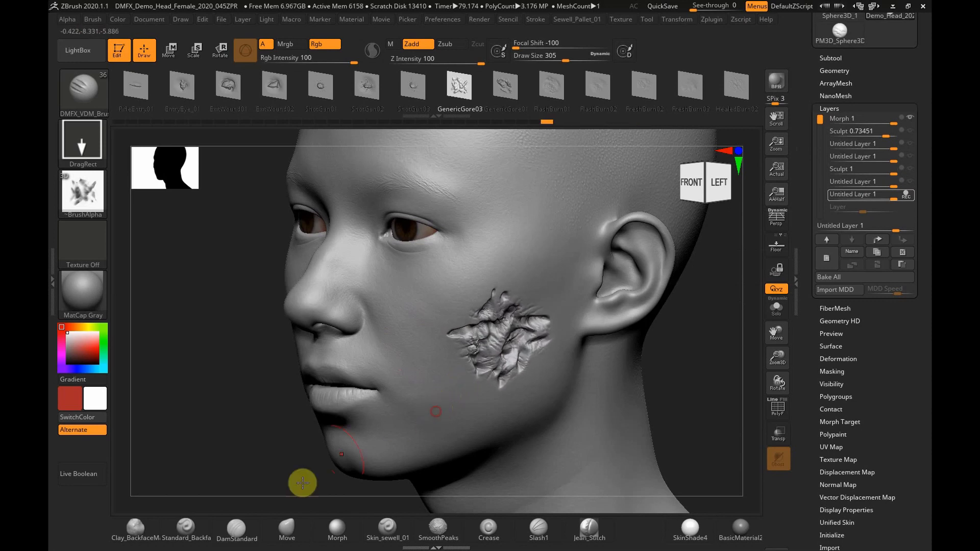
left_click(337, 528)
mouse_move(525, 260)
left_mouse_down()
mouse_move(476, 278)
mouse_move(452, 315)
mouse_move(477, 280)
mouse_move(513, 268)
mouse_move(514, 357)
mouse_move(533, 322)
left_mouse_up()
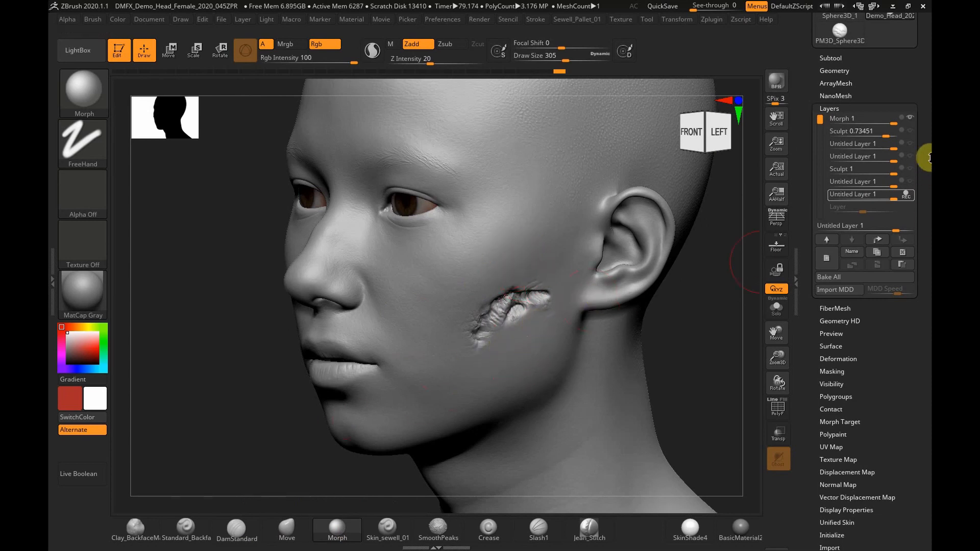
- Stop recording the wound layer, show the cheek texture layer and set its intensity to 0.52212
left_click(908, 194)
left_click(911, 187)
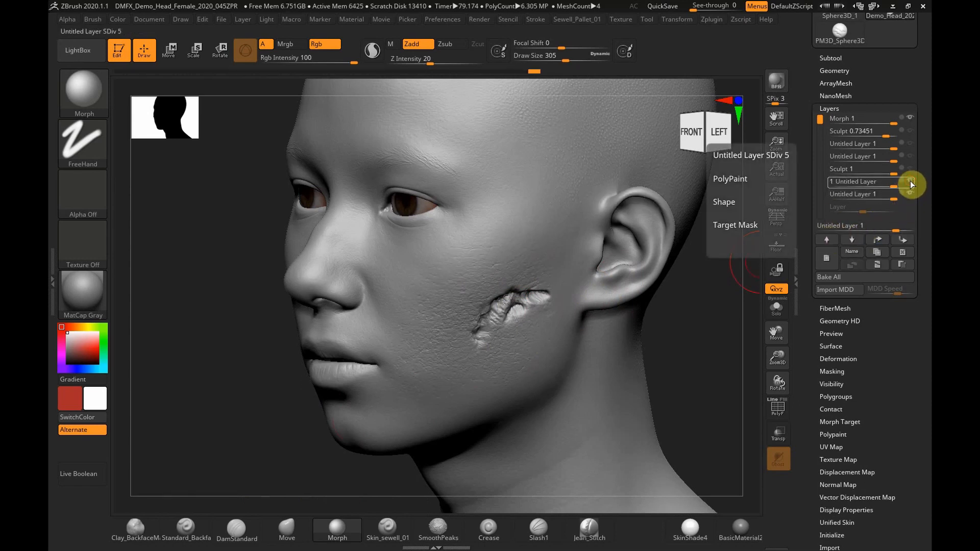
left_click_drag(910, 184, 885, 197)
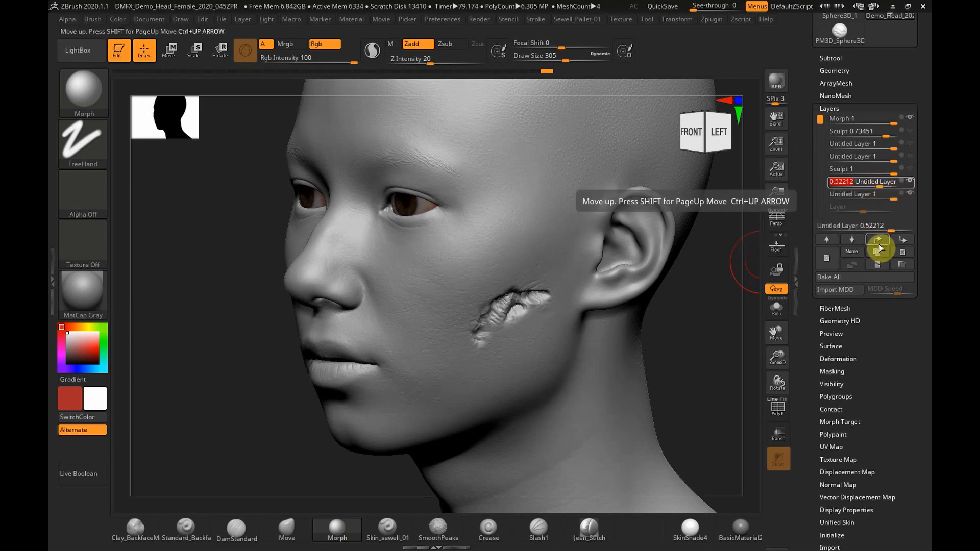
- Hide the cheek texture layer, duplicate the wound layer, and set the duplicate's intensity to 0.16814
left_click(883, 197)
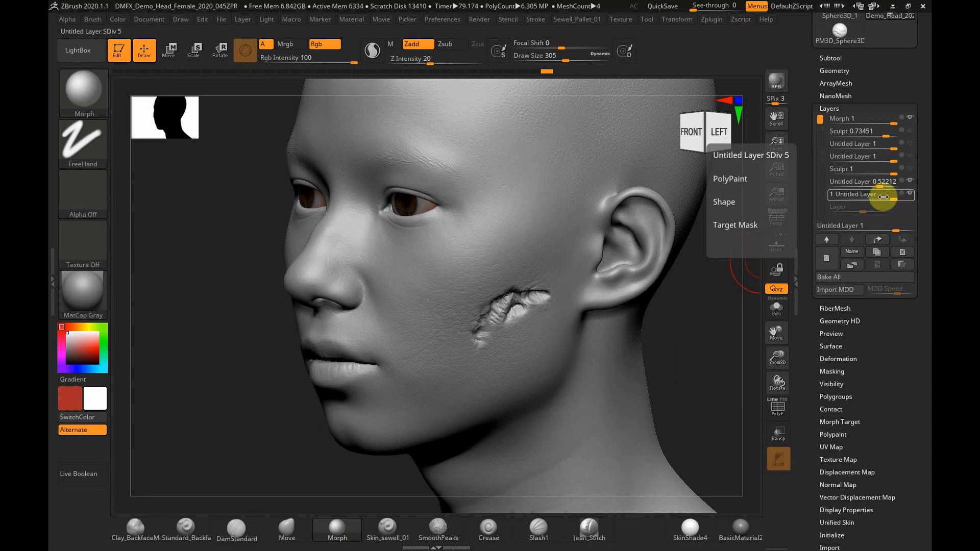
left_click(903, 182)
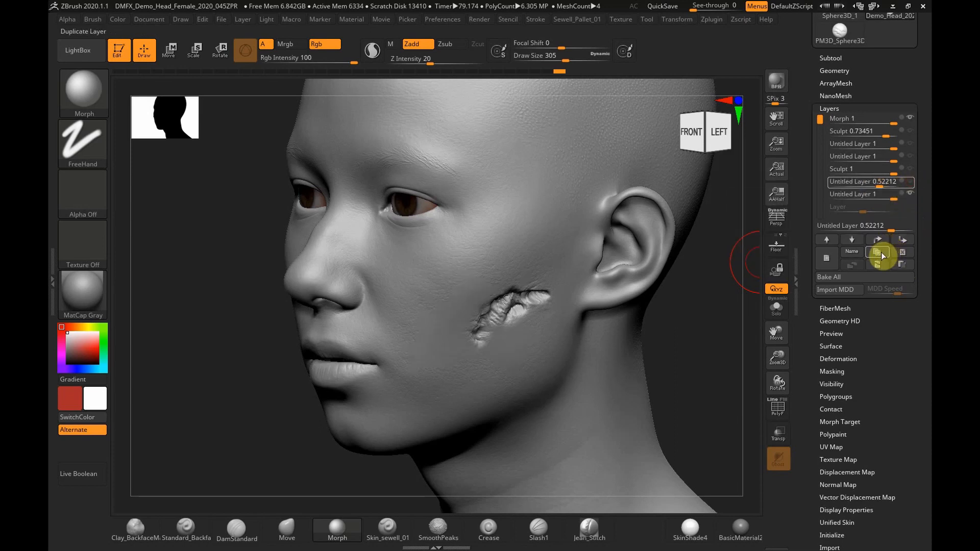
left_click(880, 196)
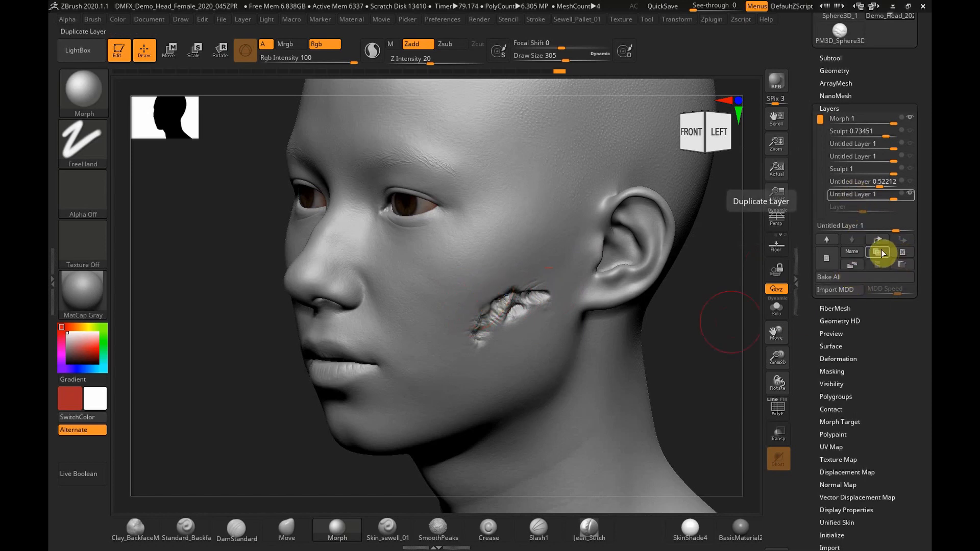
left_click(901, 254)
right_click_drag(684, 328, 684, 320, "shift")
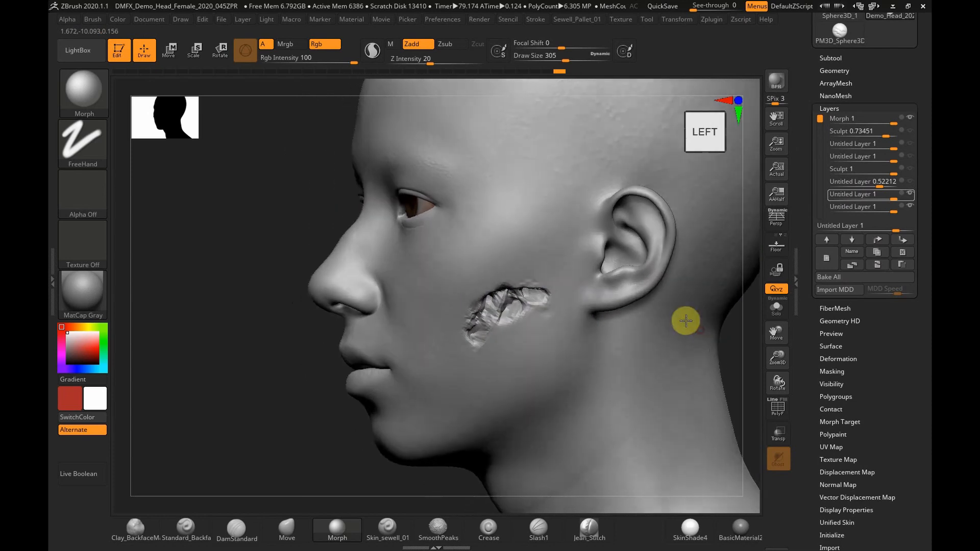
left_click_drag(892, 207, 867, 218)
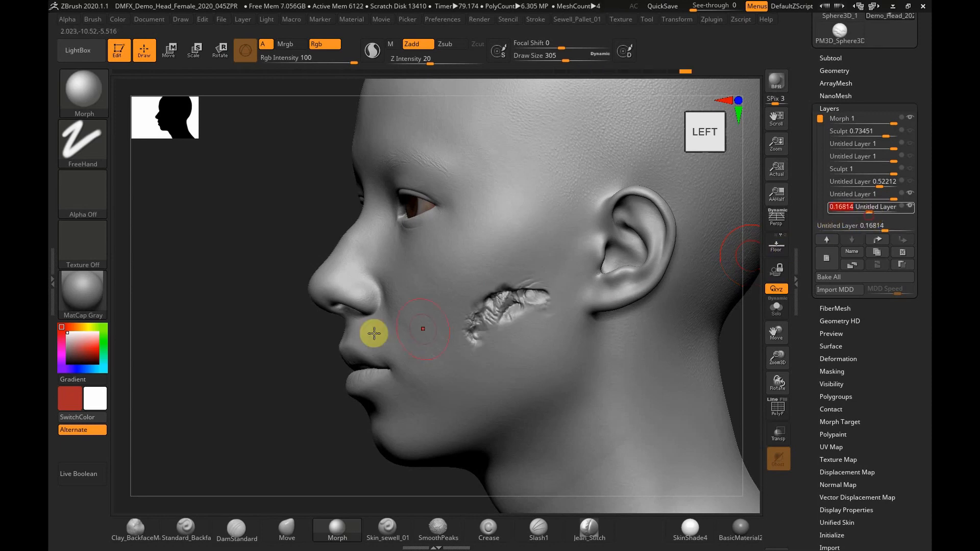
left_click_drag(260, 368, 549, 320)
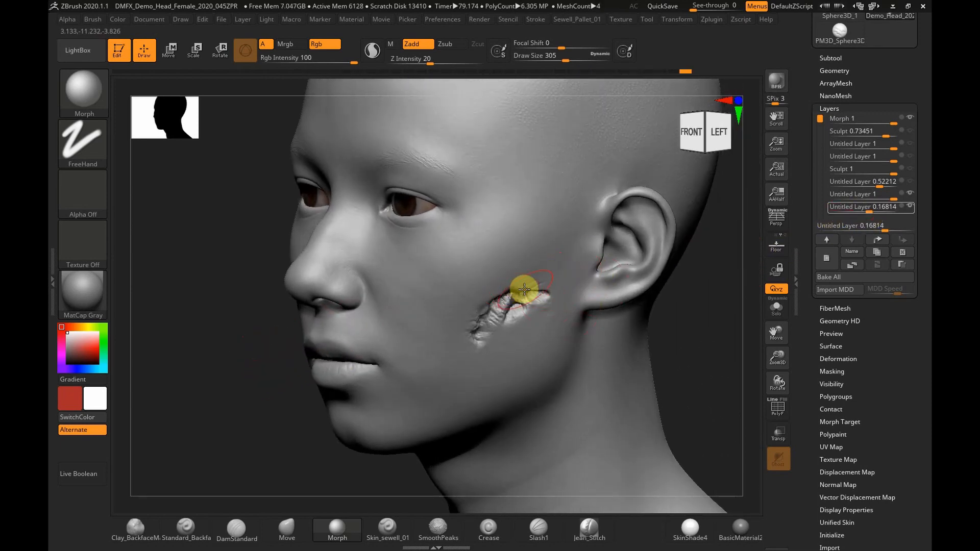
- Hide both wound layers and add another new layer in record mode
left_click(910, 206)
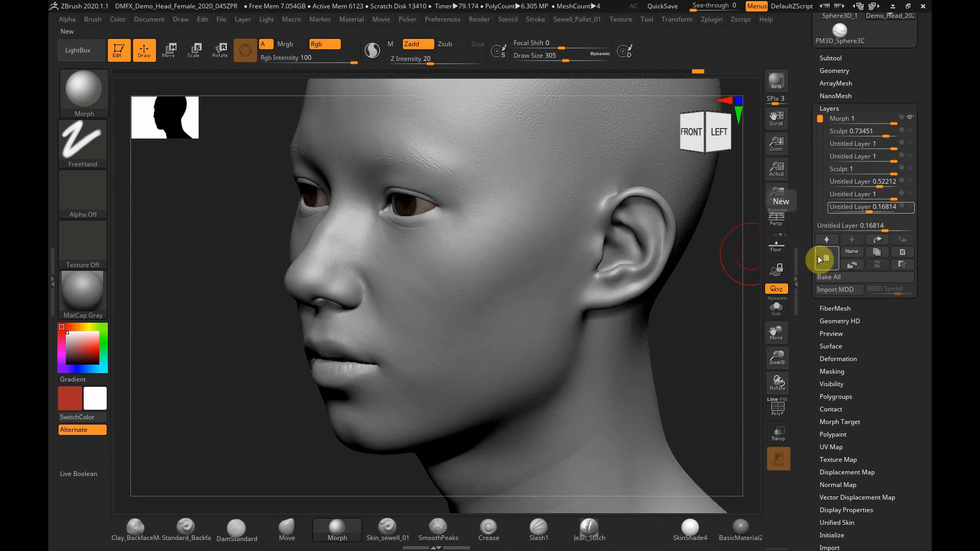
left_click_drag(805, 267, 827, 219)
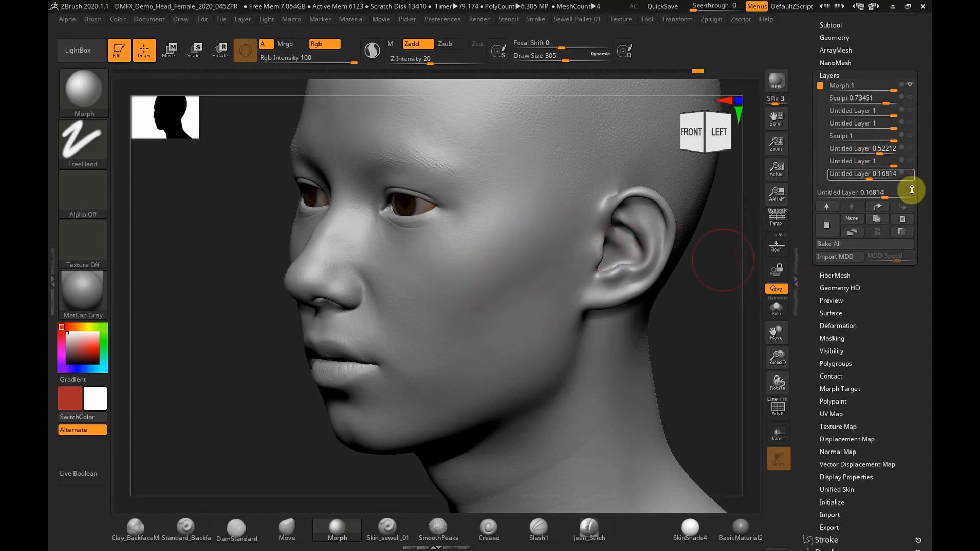
left_click_drag(820, 88, 812, 107)
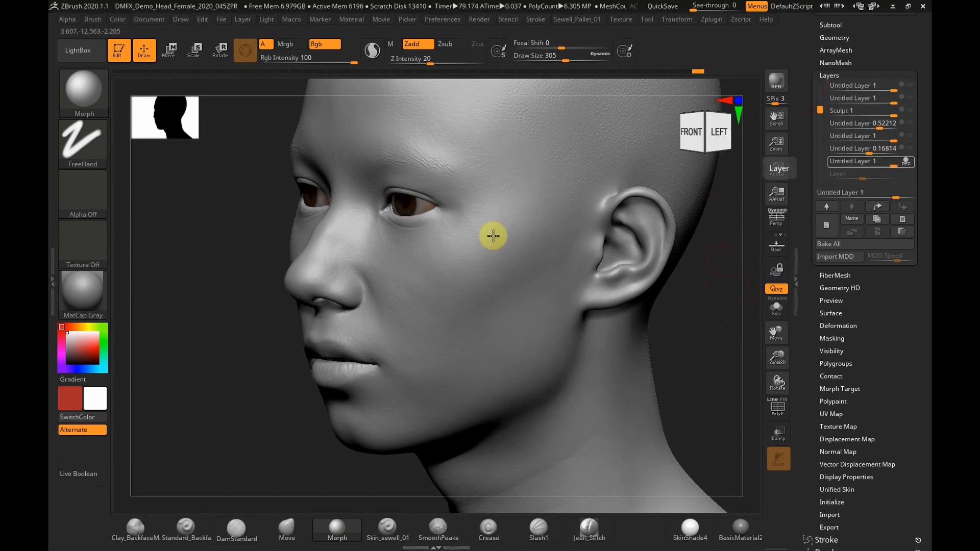
- Pick the zombie VDM brush with the RotWound_03 shape and stamp a wound on the left cheek in front of the ear
left_click(71, 97)
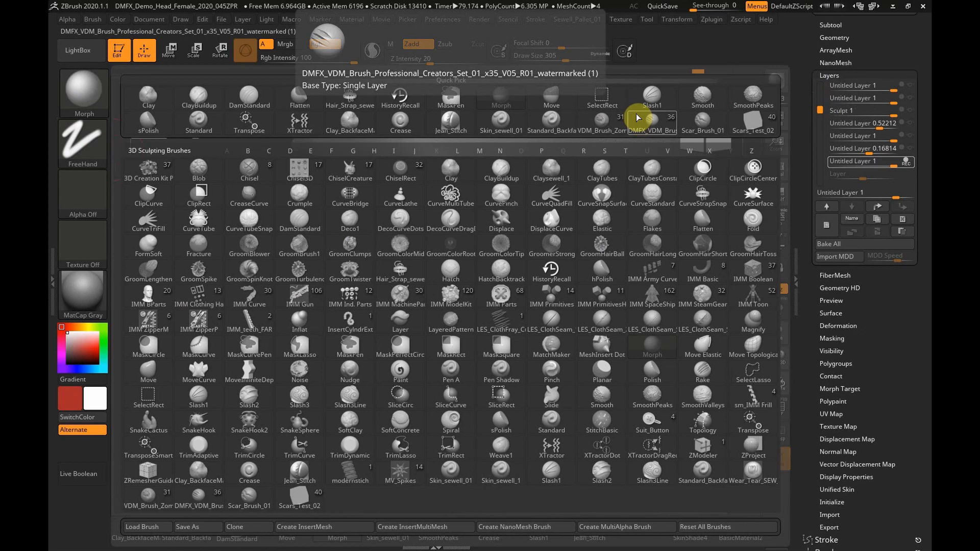
left_click(595, 125)
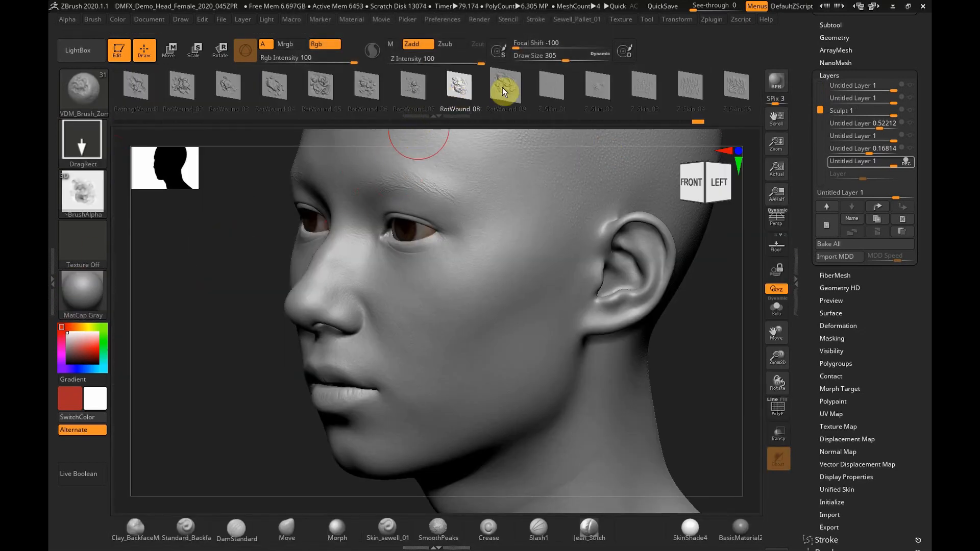
left_click(503, 87)
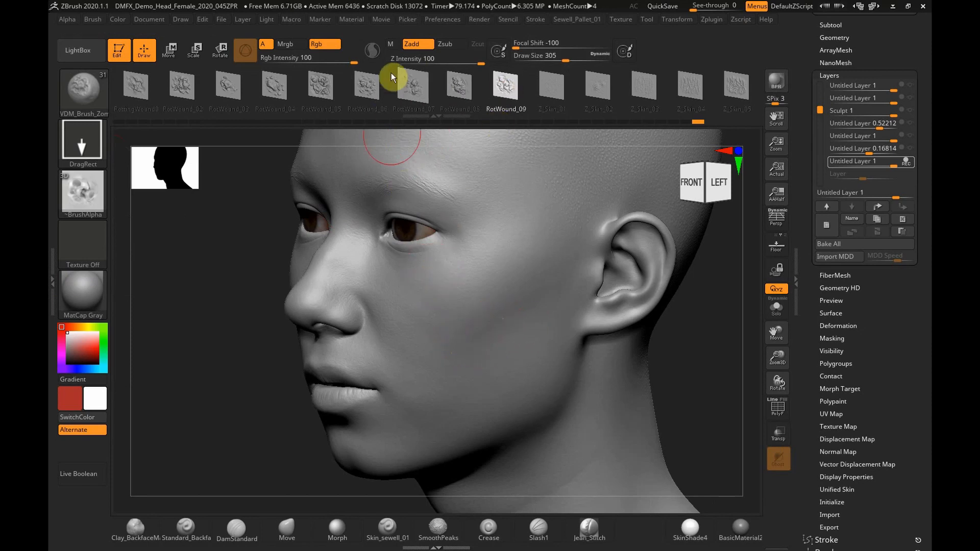
left_click(283, 85)
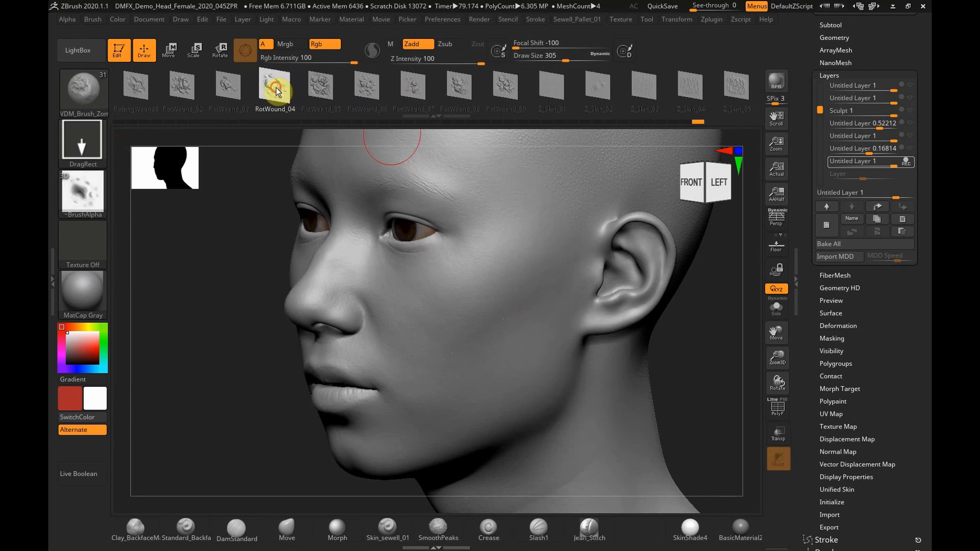
left_click(227, 87)
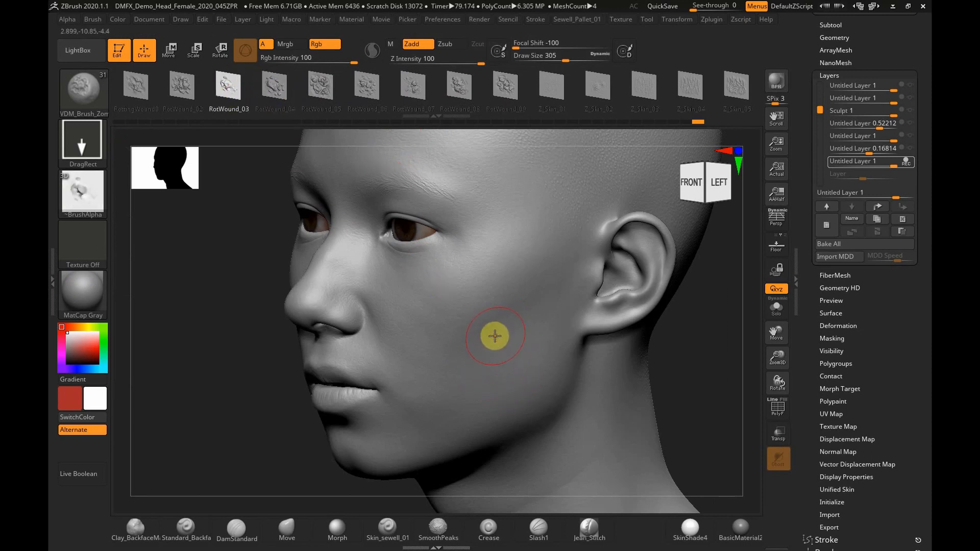
mouse_move(492, 342)
left_mouse_down()
mouse_move(473, 363)
mouse_move(415, 339)
mouse_move(506, 377)
mouse_move(470, 334)
mouse_move(511, 326)
left_mouse_up()
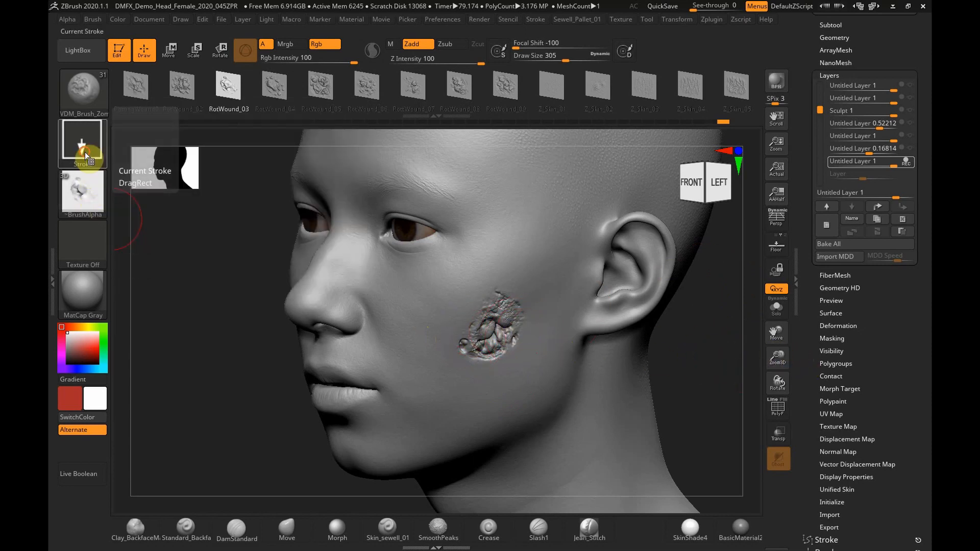
- Stamp more RotWound_03 wounds on the lower left cheek beside the mouth and smooth them where they overlap
left_click(85, 152)
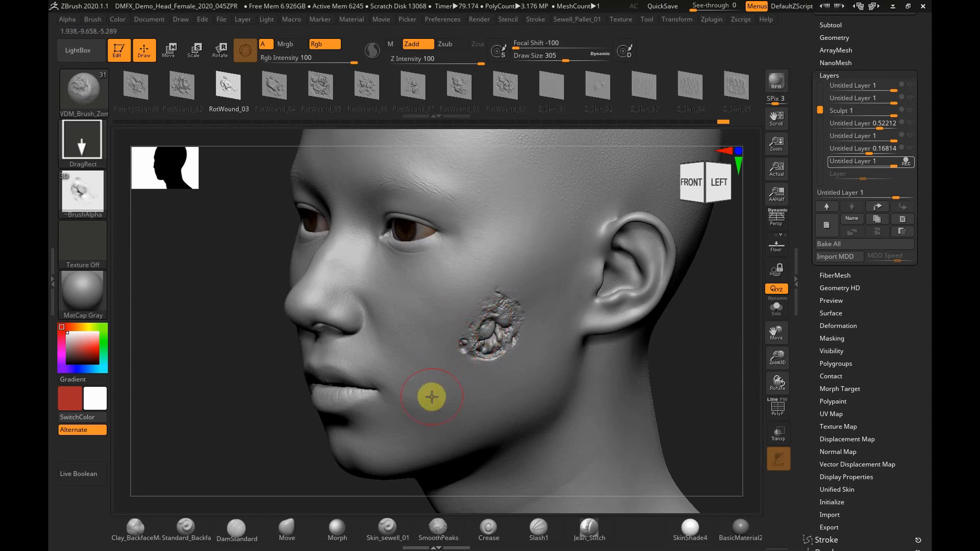
left_click_drag(435, 409, 403, 434)
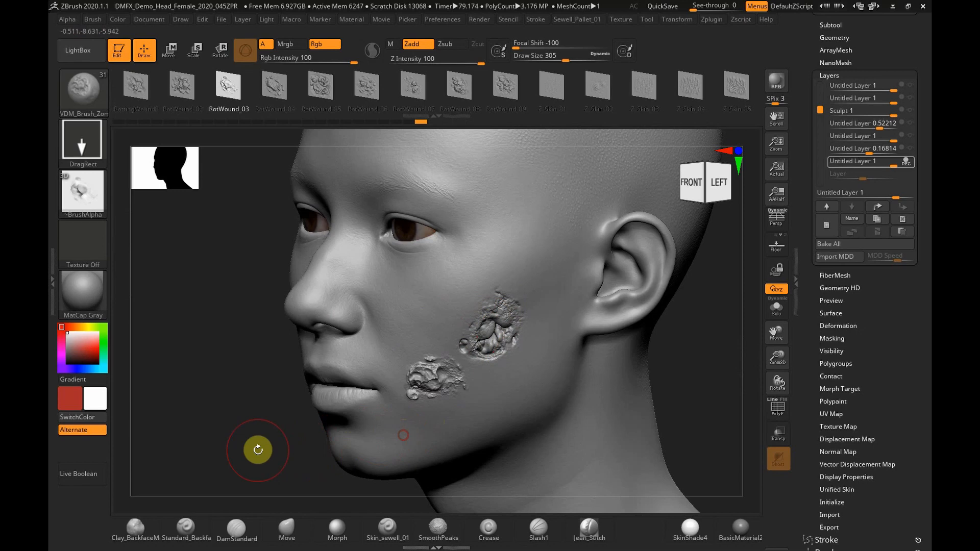
left_click_drag(256, 448, 251, 442)
key("shift")
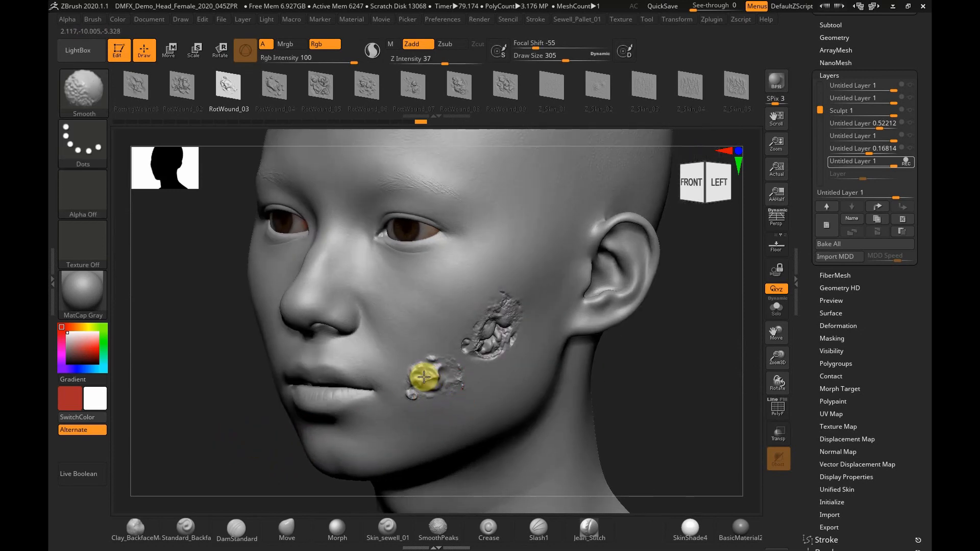
left_click_drag(424, 377, 439, 370, "shift")
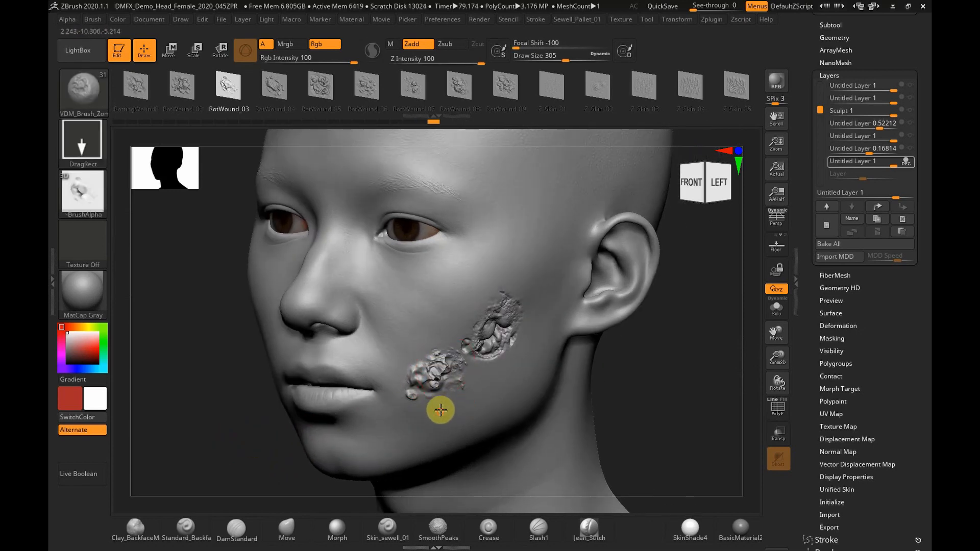
mouse_move(424, 380)
left_mouse_down()
mouse_move(446, 404)
mouse_move(430, 365)
mouse_move(430, 380)
left_mouse_up()
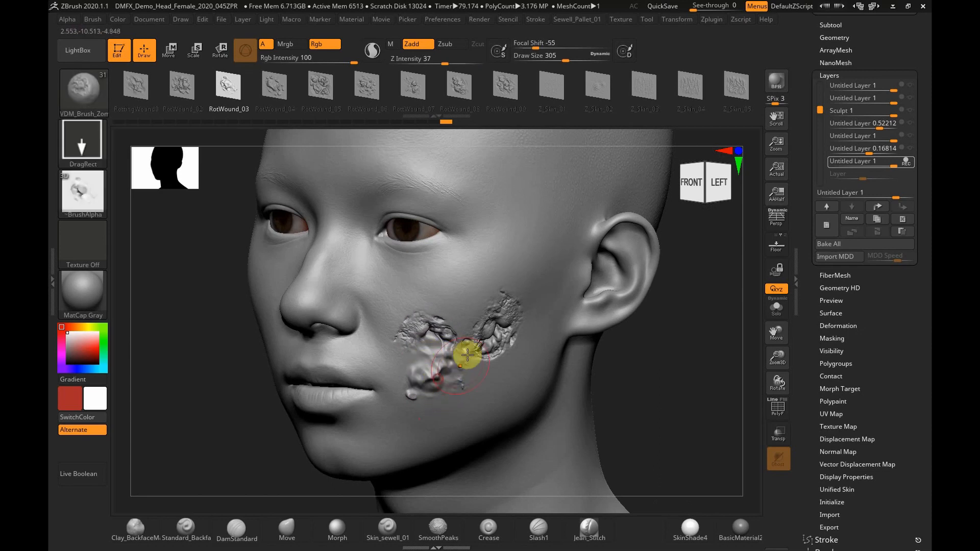
left_click_drag(468, 347, 493, 335, "shift")
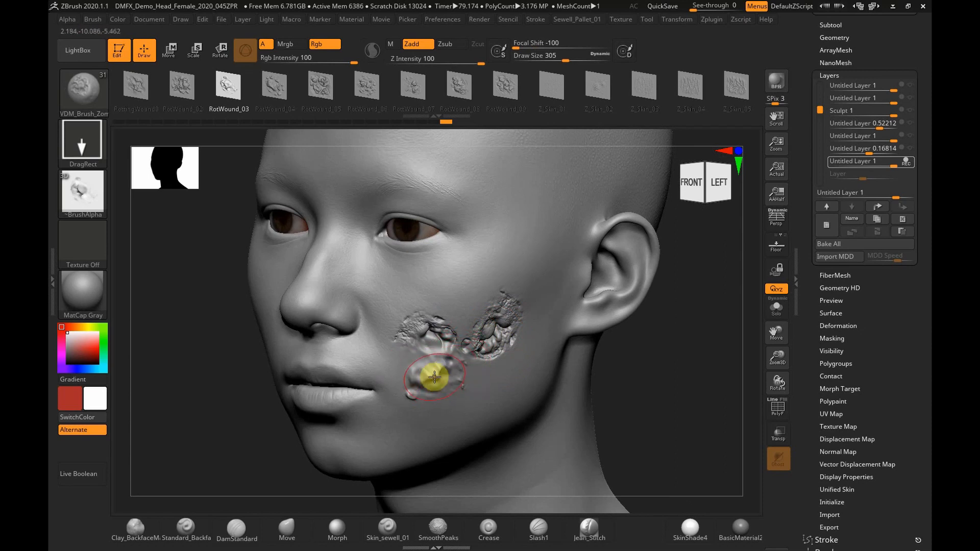
- Switch the wound brush's stroke to FreeHand and set its draw size to 372 for the right side of the face
left_click_drag(789, 371, 768, 357)
left_click(81, 138)
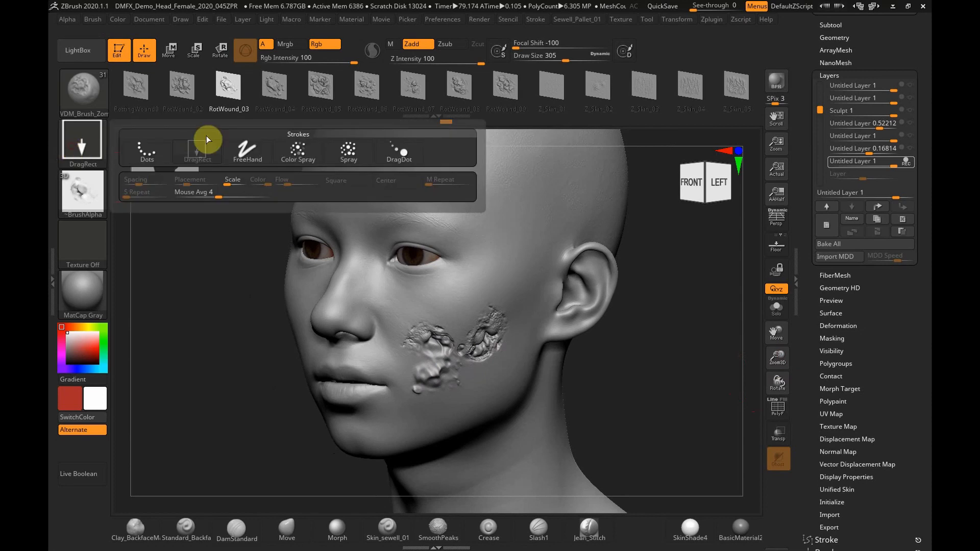
left_click(247, 149)
left_click_drag(203, 243, 591, 328)
left_click_drag(780, 327, 857, 319)
left_click_drag(710, 366, 709, 363)
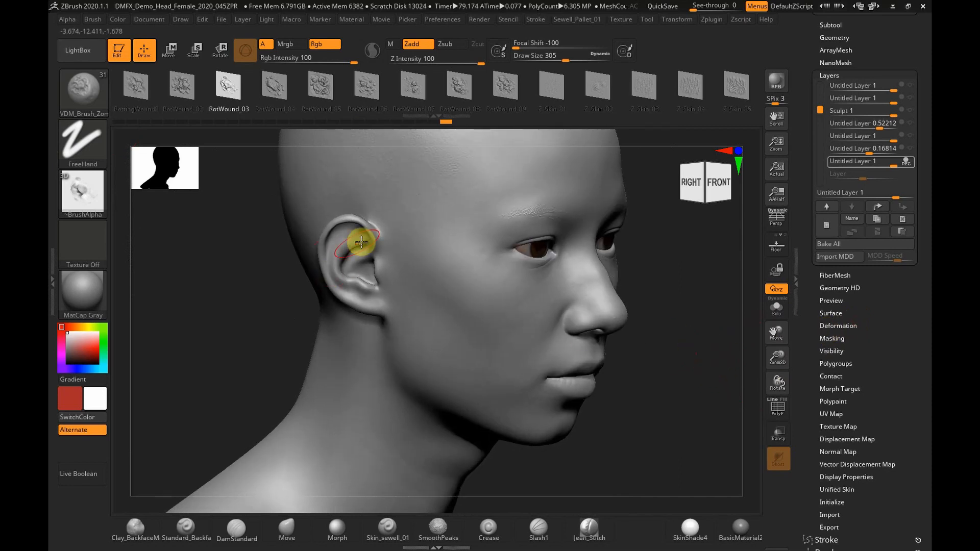
key("s")
left_click_drag(436, 241, 443, 240)
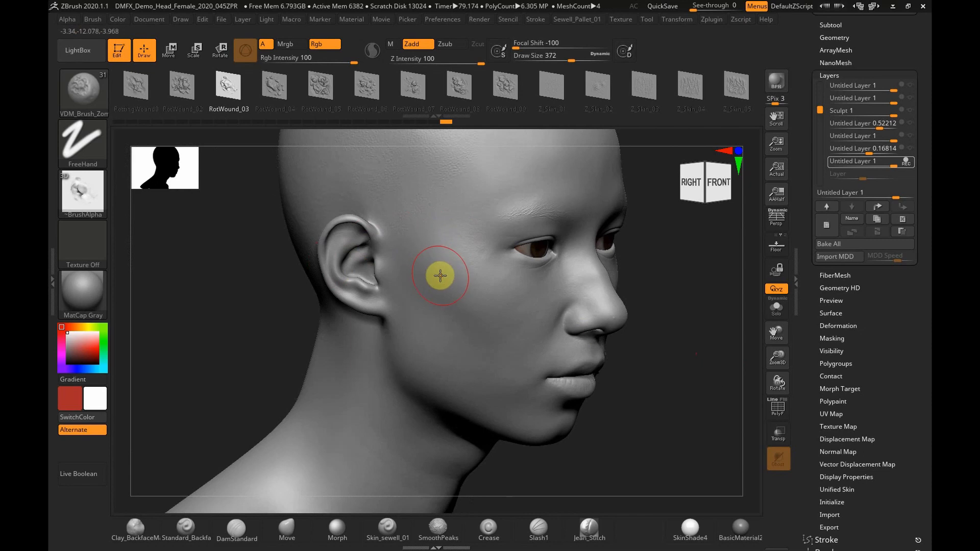
- Try a continuous RotWound_03 stroke down the right cheek in front of the ear and undo it
left_click_drag(425, 250, 465, 306)
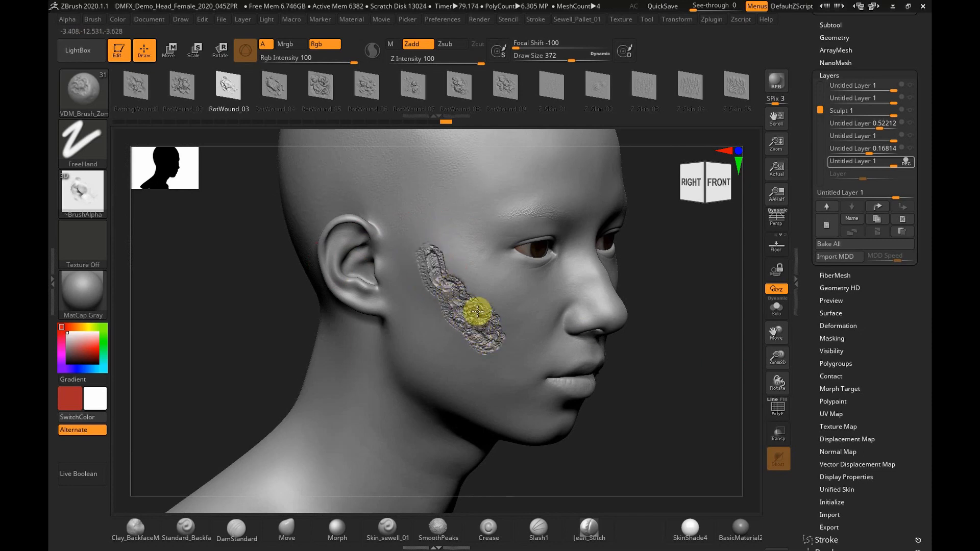
key("ctrl")
key("ctrl+z")
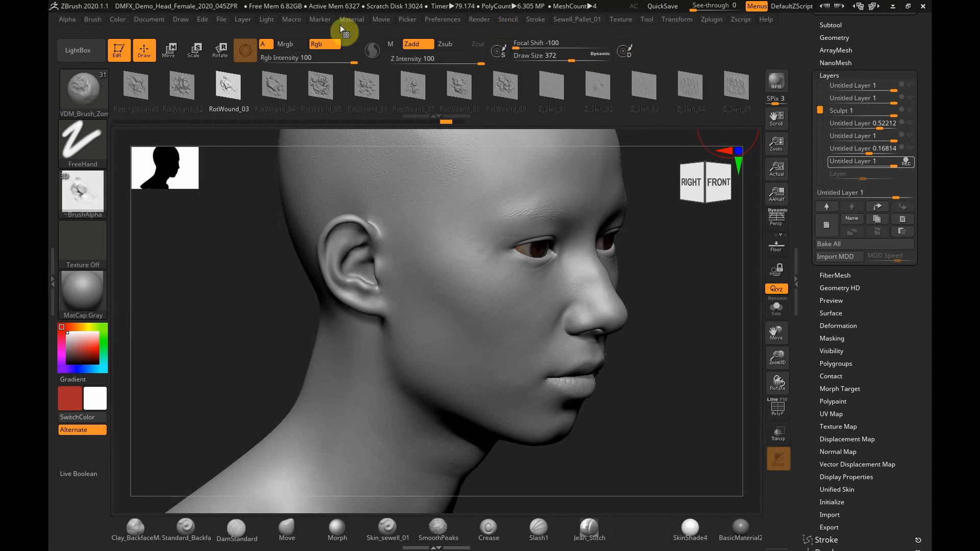
- Dock the Stroke settings beside the canvas, enable LazyMouse and set LazyRadius to 200
left_click(534, 22)
left_click_drag(531, 33, 51, 197)
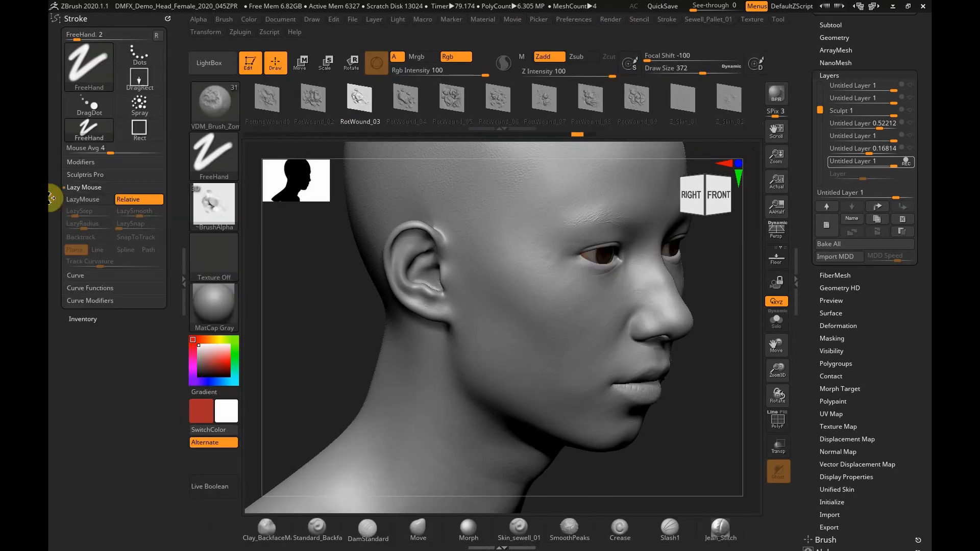
left_click(83, 197)
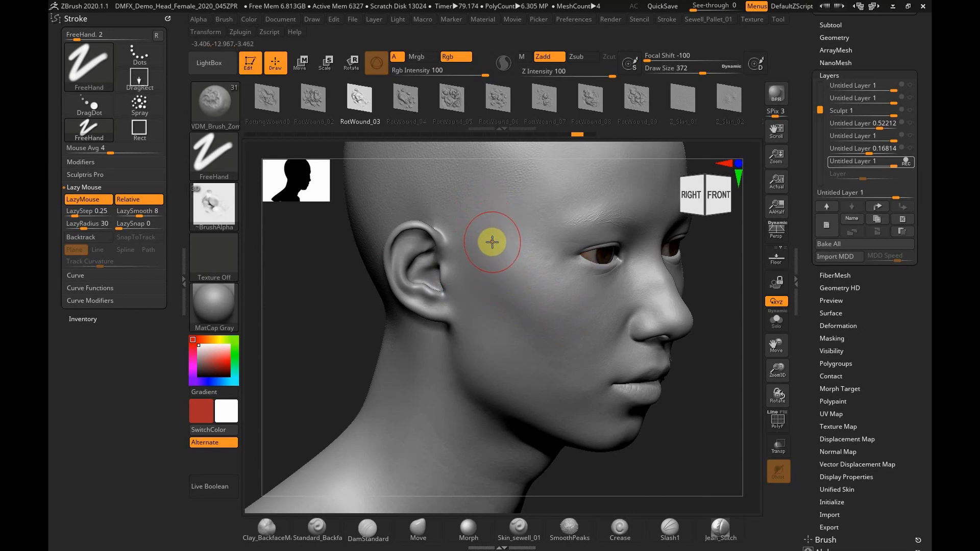
left_click(109, 228)
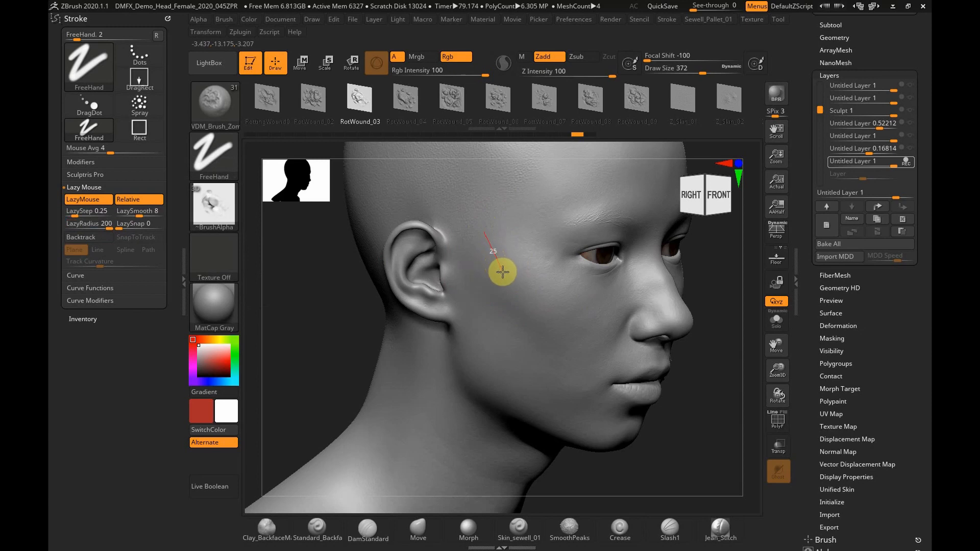
- Try lagging RotWound_03 strokes from the right temple across the cheek and undo them
left_click_drag(506, 280, 503, 279)
left_click_drag(491, 228, 494, 270)
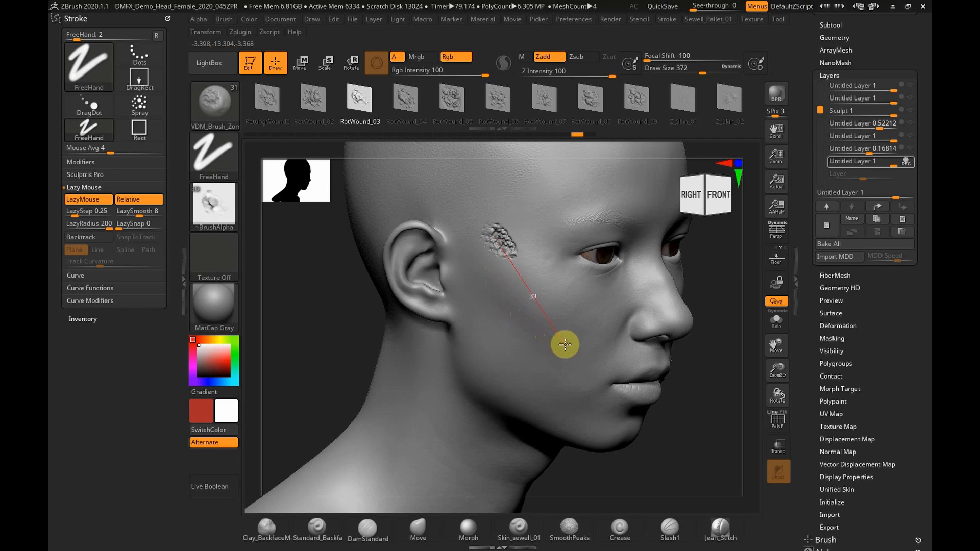
left_click_drag(579, 349, 599, 346)
key("ctrl")
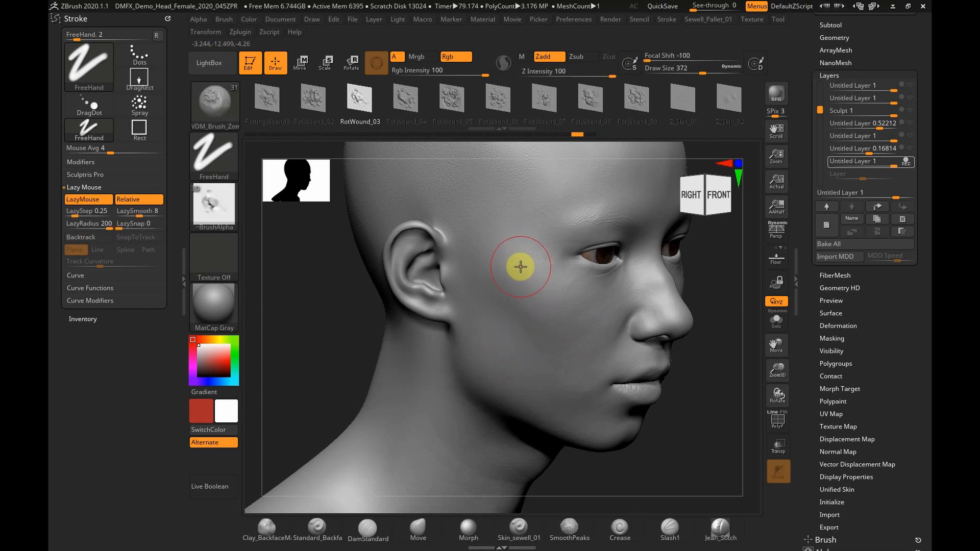
- Set LazyStep to 0.8694 and LazyRadius to 61, trying the wound spacing on the right cheek
left_click(81, 199)
left_click_drag(87, 211, 82, 215)
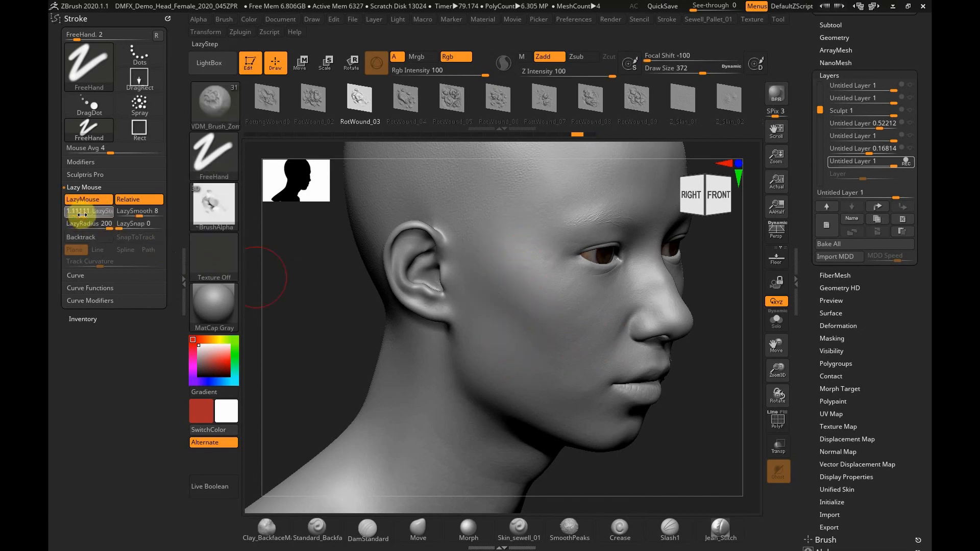
left_click_drag(482, 225, 492, 265)
left_click_drag(540, 321, 565, 341)
left_click_drag(112, 225, 92, 229)
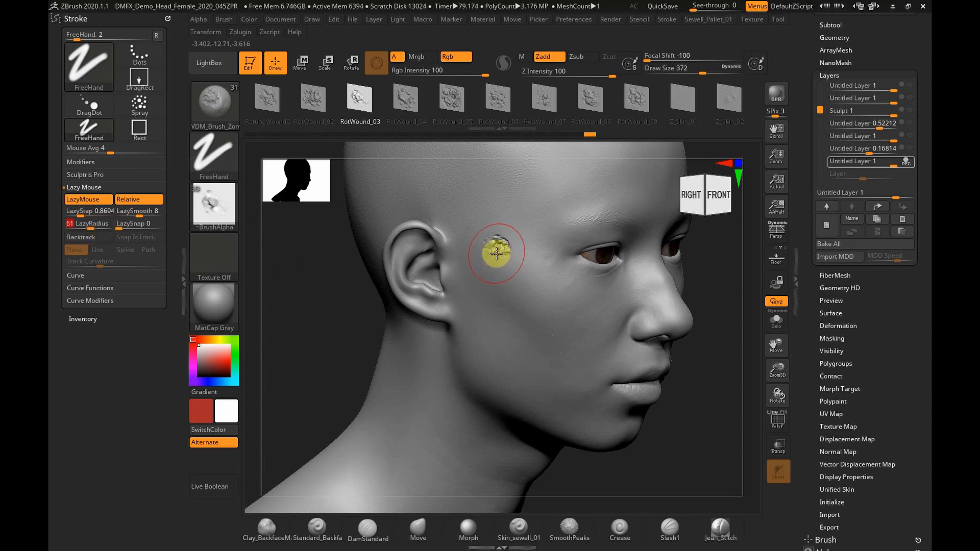
- Paint two curved rows of evenly spaced RotWound_03 wounds across the right cheek, one below the other
mouse_move(494, 232)
left_mouse_down()
mouse_move(531, 306)
mouse_move(585, 308)
left_mouse_up()
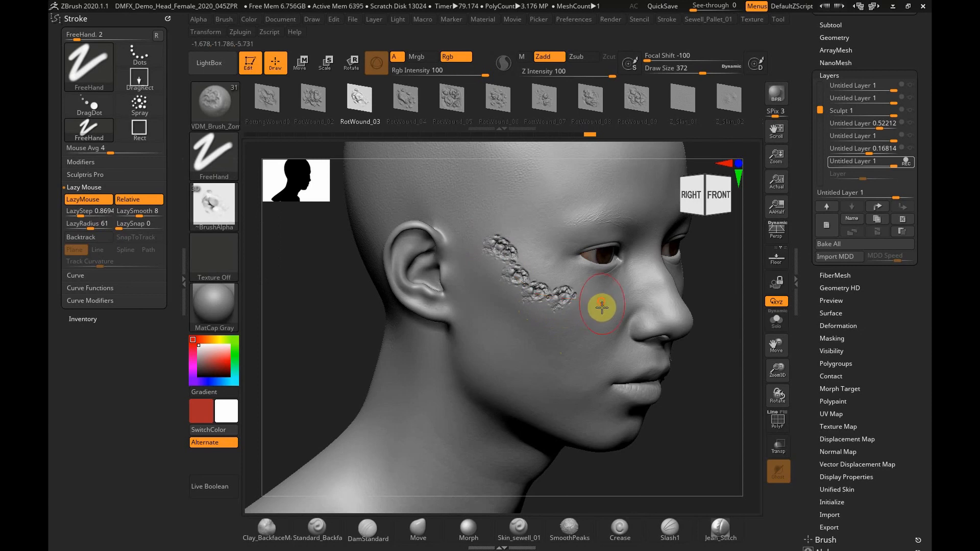
left_click_drag(779, 369, 713, 355)
mouse_move(447, 270)
left_mouse_down()
mouse_move(474, 322)
mouse_move(515, 347)
mouse_move(558, 344)
mouse_move(586, 325)
left_mouse_up()
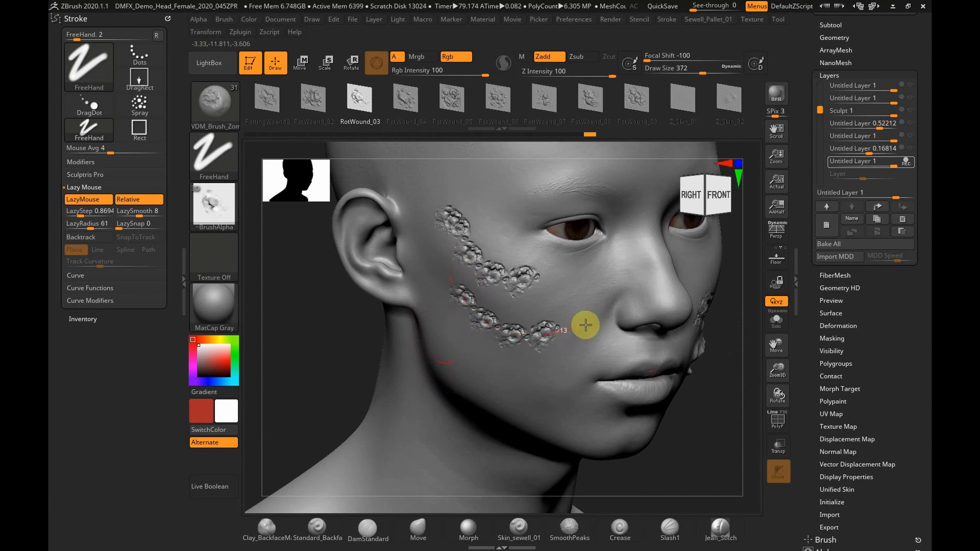
left_click_drag(330, 354, 323, 339)
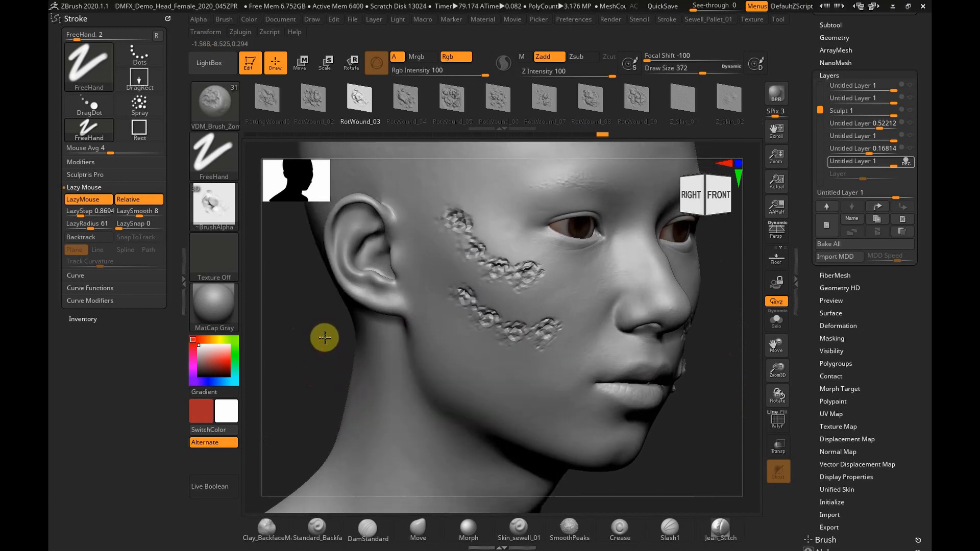
- Set the draw size to 508 and paint a third row of larger RotWound_03 wounds low on the right cheek
left_click(487, 321)
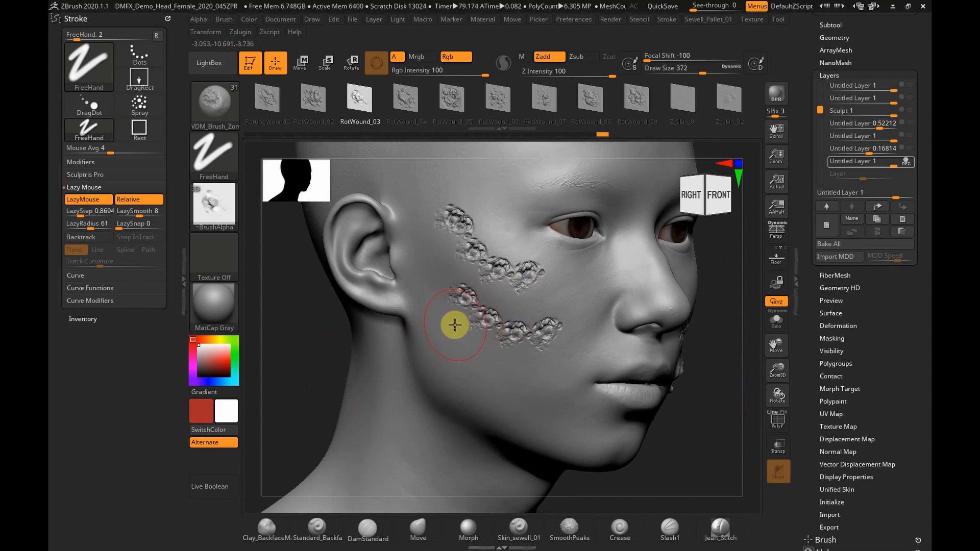
key("s")
mouse_move(456, 316)
left_mouse_down()
mouse_move(468, 320)
mouse_move(453, 356)
mouse_move(492, 395)
mouse_move(535, 395)
mouse_move(565, 377)
left_mouse_up()
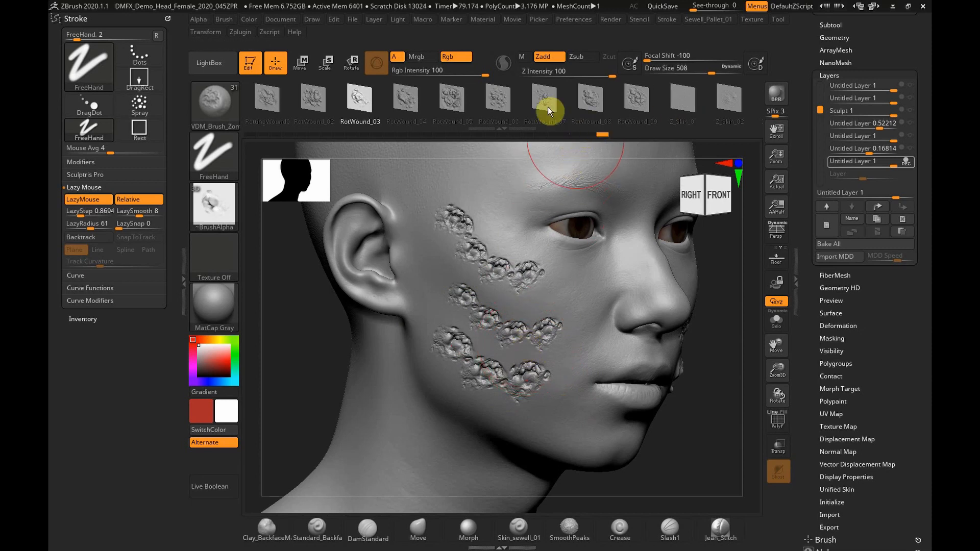
- Choose the Zygomatic_01 shape from the VDM brush's set and paint a stroke over the wounds on the right cheek
left_click_drag(338, 106, 597, 111)
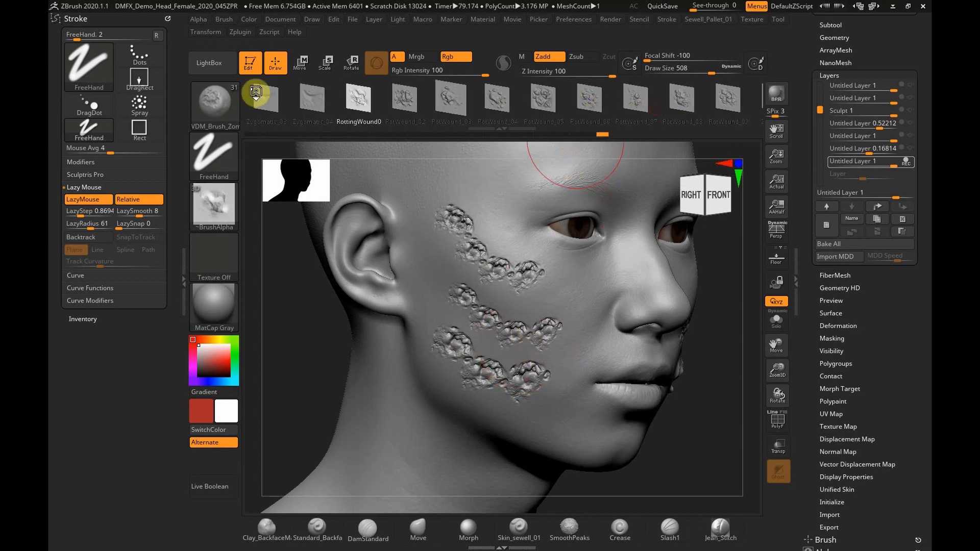
left_click_drag(304, 103, 561, 105)
left_click_drag(366, 110, 565, 101)
mouse_move(247, 121)
left_mouse_down()
mouse_move(328, 106)
mouse_move(501, 103)
left_mouse_up()
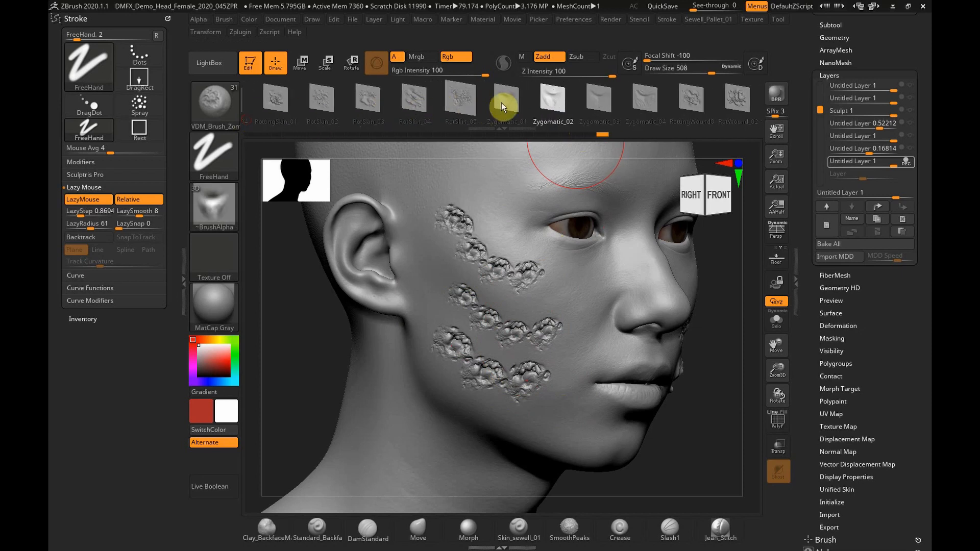
left_click(506, 100)
mouse_move(419, 221)
left_mouse_down()
mouse_move(428, 267)
mouse_move(462, 320)
mouse_move(528, 335)
mouse_move(503, 350)
left_mouse_up()
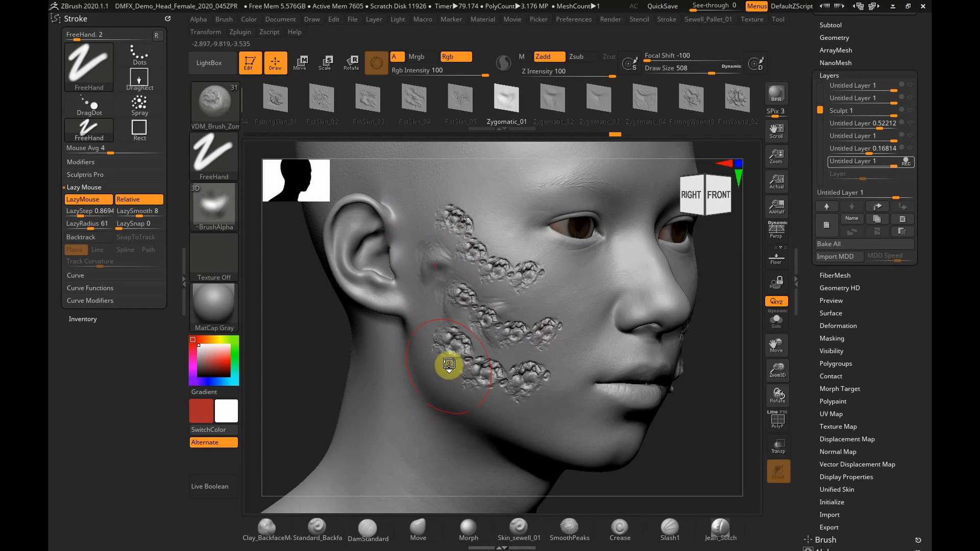
- Undo the Zygomatic_01 stroke and all the wound rows on the right cheek
key("ctrl+z")
key("ctrl+z")
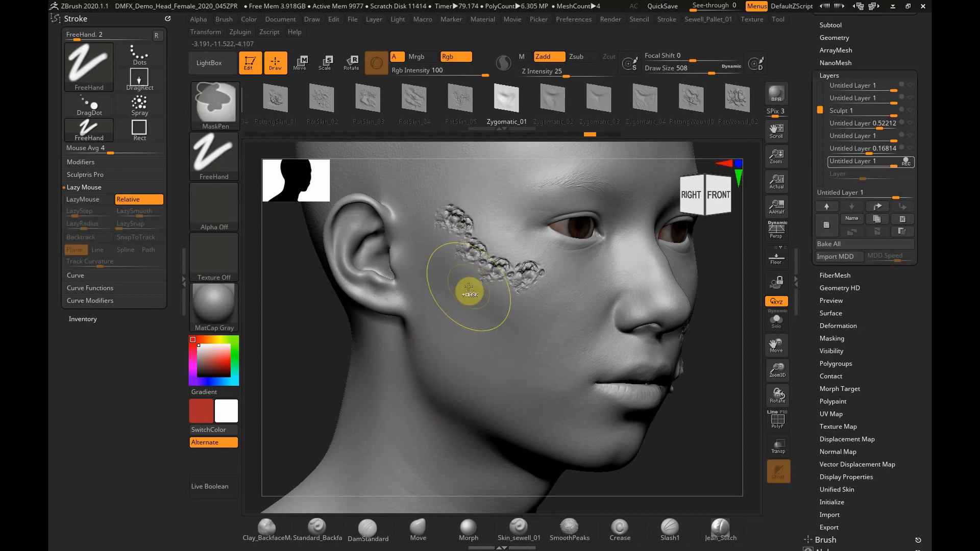
key("ctrl+z")
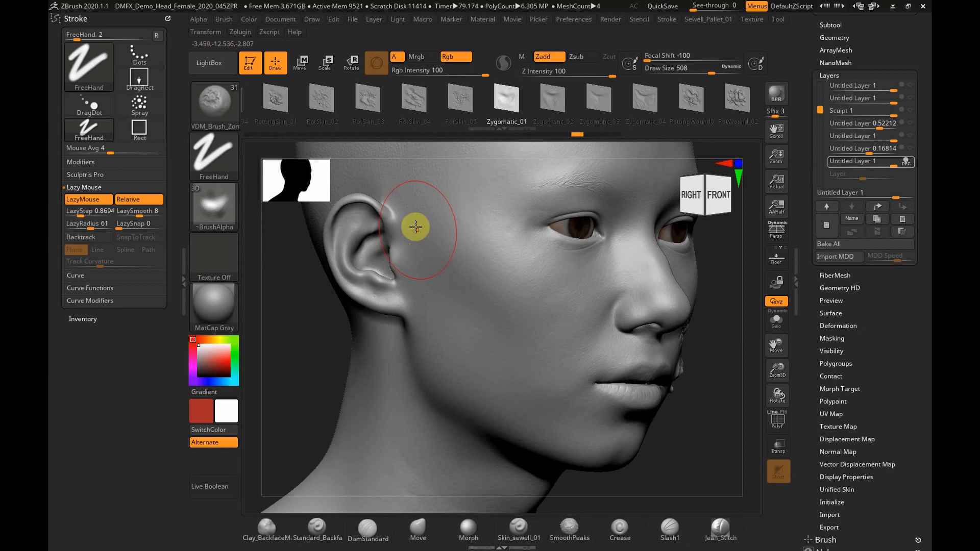
left_click(65, 217)
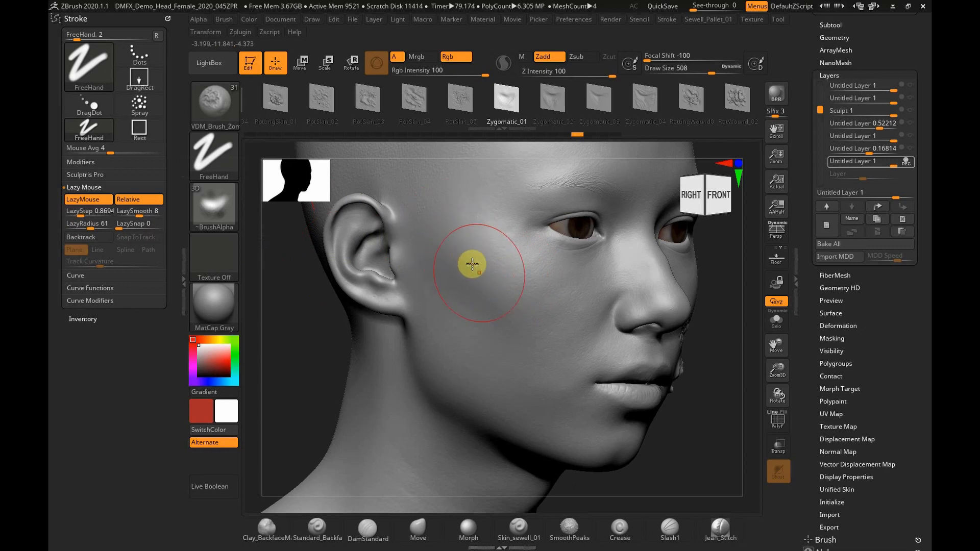
- Paint a stroke of Zygomatic_01 shapes across the upper right cheek at draw size 508
left_click_drag(442, 205, 451, 234)
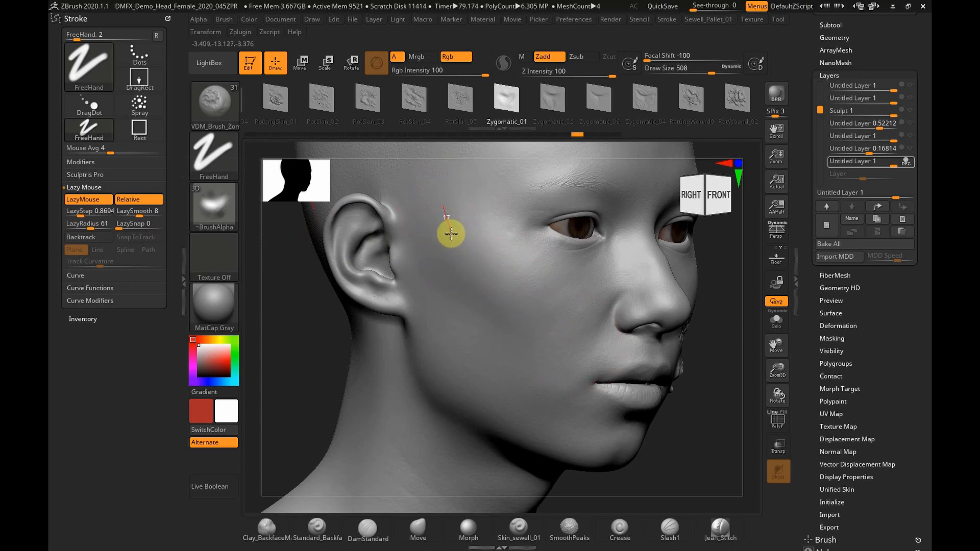
mouse_move(473, 281)
left_mouse_down()
mouse_move(544, 321)
mouse_move(601, 321)
left_mouse_up()
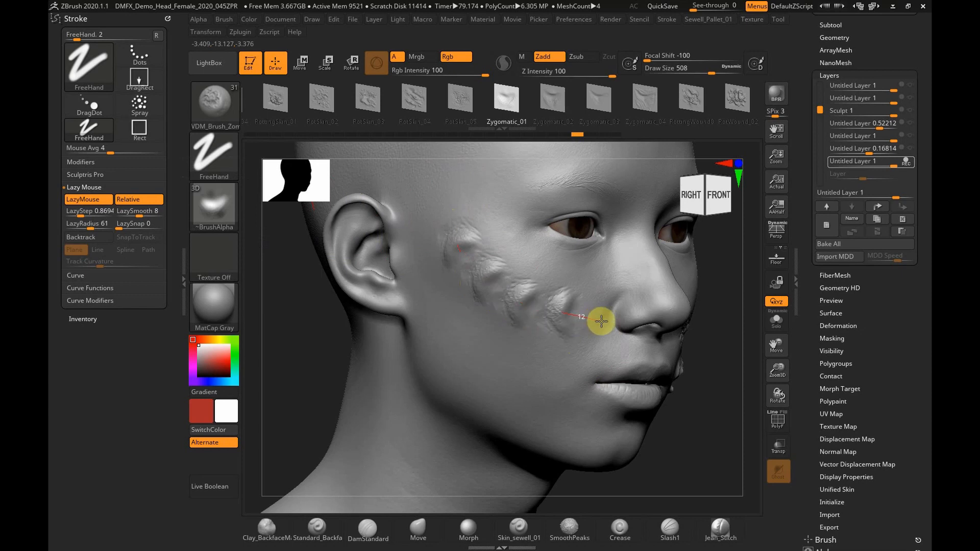
left_click_drag(294, 391, 283, 402)
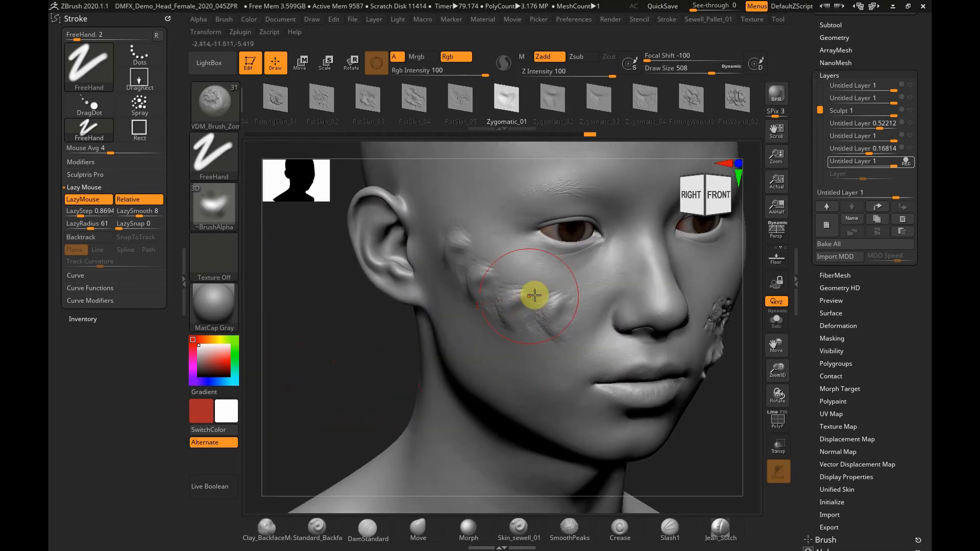
- Set the draw size to 324 and paint three rows of smaller Zygomatic_01 shapes across the lower right cheek
key("s")
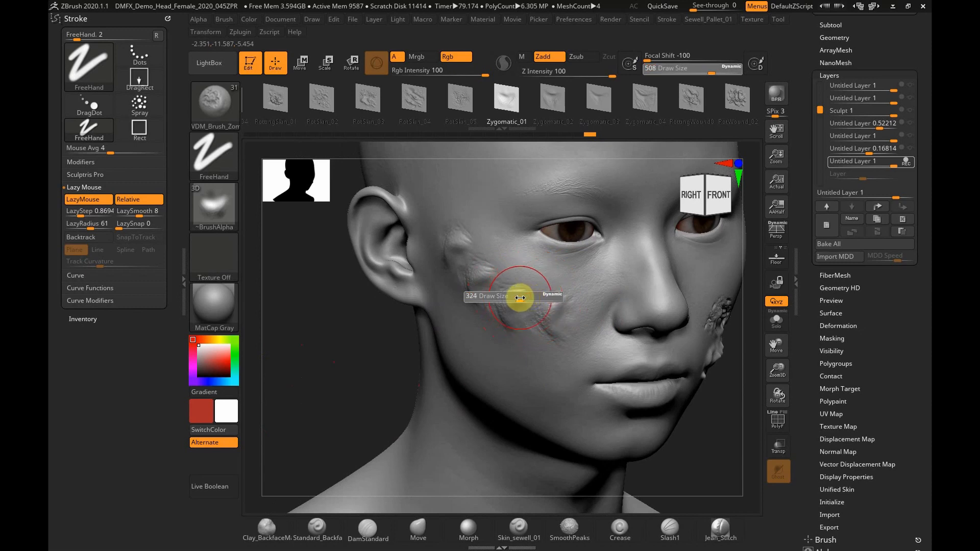
left_click_drag(461, 324, 502, 353)
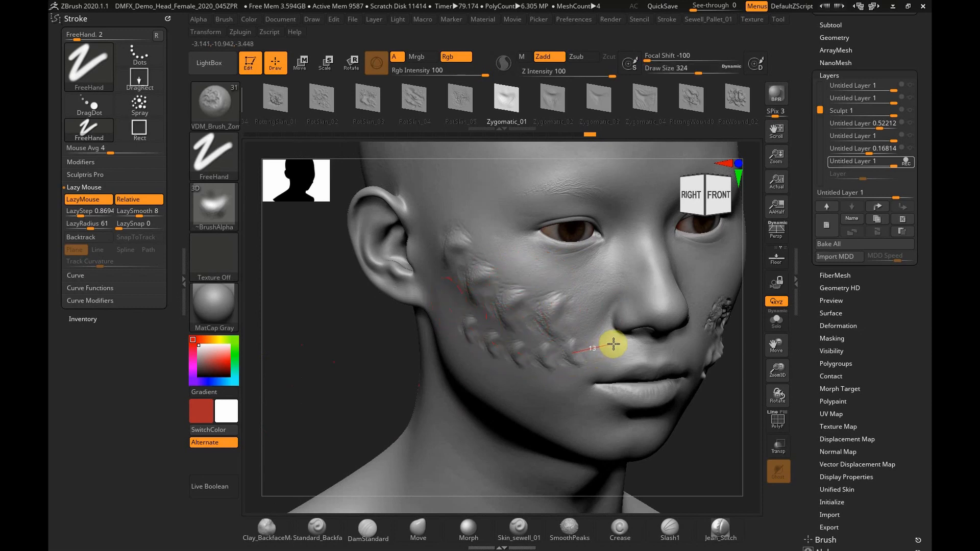
left_click_drag(328, 376, 350, 376)
mouse_move(454, 346)
left_mouse_down()
mouse_move(516, 387)
mouse_move(610, 368)
left_mouse_up()
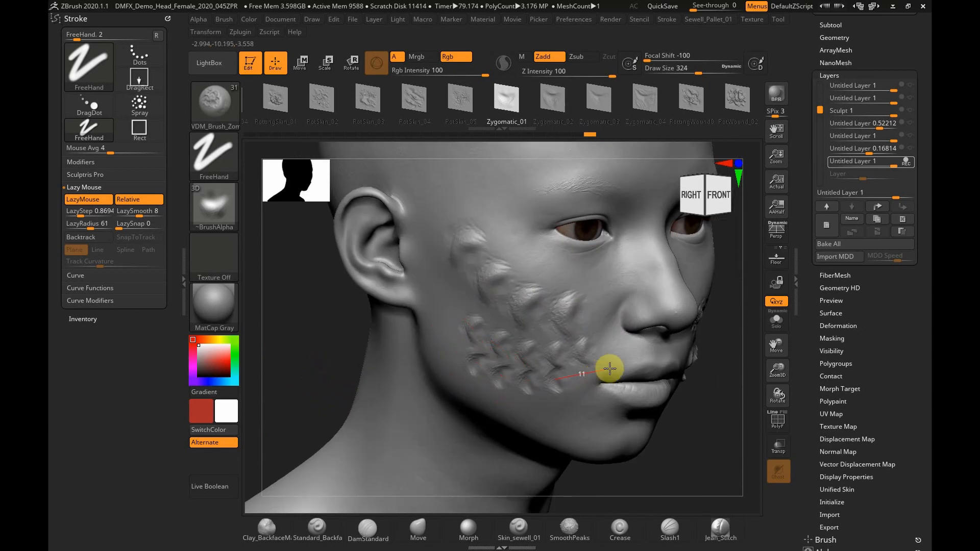
mouse_move(485, 308)
left_mouse_down()
mouse_move(507, 341)
mouse_move(585, 341)
left_mouse_up()
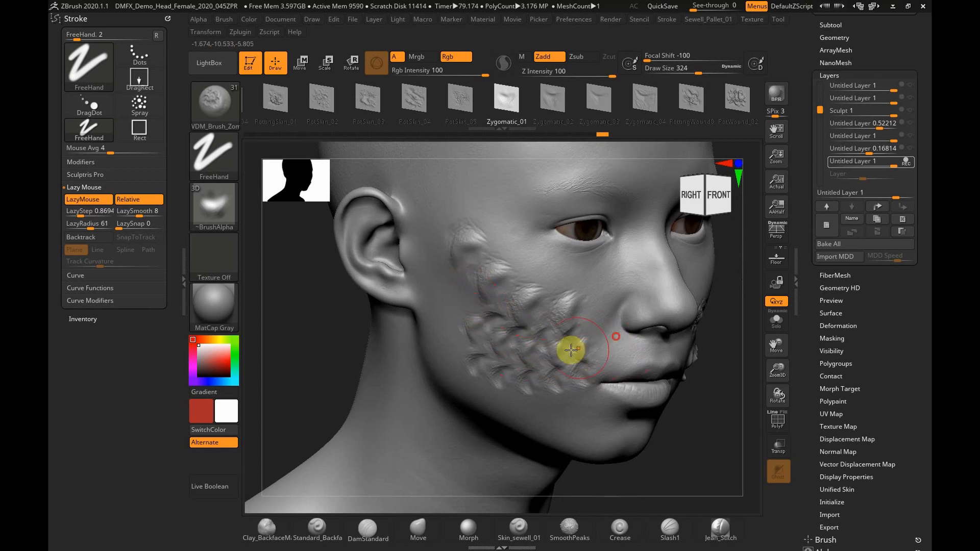
- Cover the right cheek from the ear to the nose and mouth with more overlapping rows of Zygomatic_01 shapes
left_click_drag(299, 374, 316, 363)
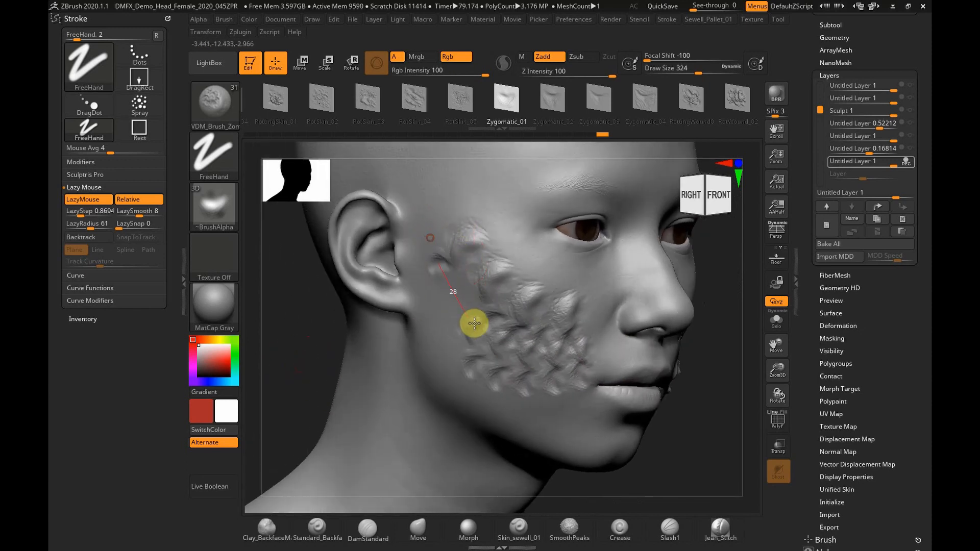
mouse_move(411, 228)
left_mouse_down()
mouse_move(469, 399)
mouse_move(562, 407)
mouse_move(455, 304)
mouse_move(454, 343)
mouse_move(489, 394)
mouse_move(542, 396)
mouse_move(583, 382)
left_mouse_up()
mouse_move(428, 212)
left_mouse_down()
mouse_move(453, 304)
mouse_move(479, 332)
mouse_move(523, 342)
left_mouse_up()
mouse_move(438, 214)
left_mouse_down()
mouse_move(483, 321)
mouse_move(577, 324)
left_mouse_up()
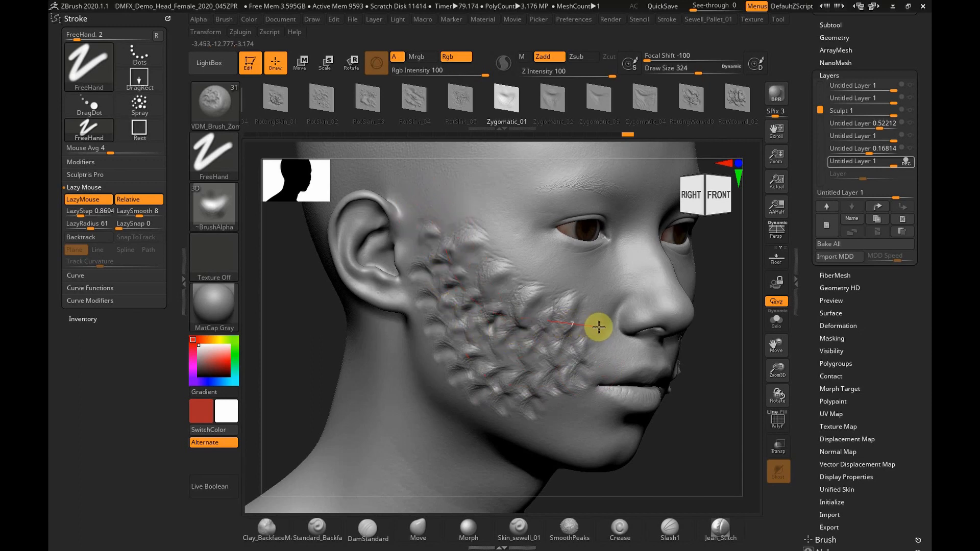
mouse_move(328, 342)
left_mouse_down()
mouse_move(298, 345)
mouse_move(484, 346)
left_mouse_up()
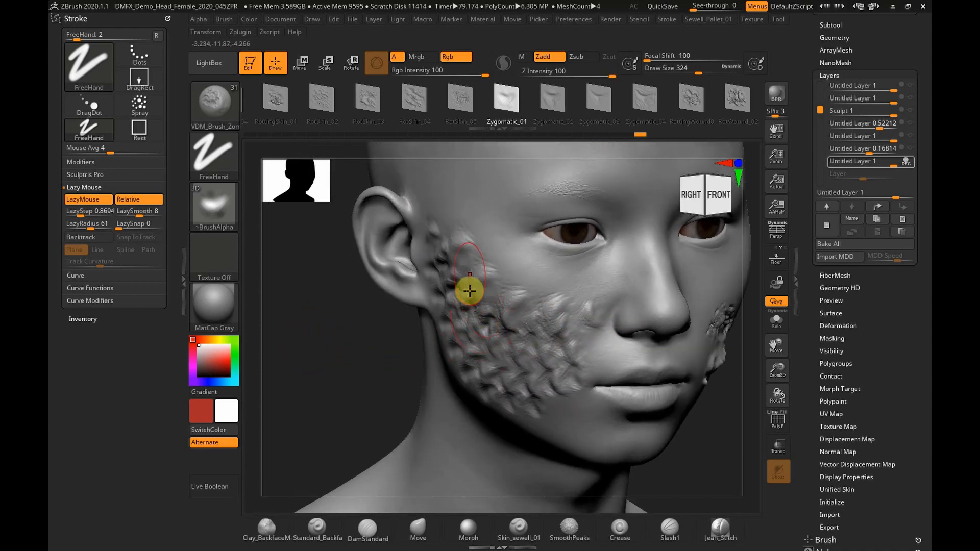
mouse_move(448, 195)
left_mouse_down()
mouse_move(491, 278)
mouse_move(537, 304)
mouse_move(612, 301)
left_mouse_up()
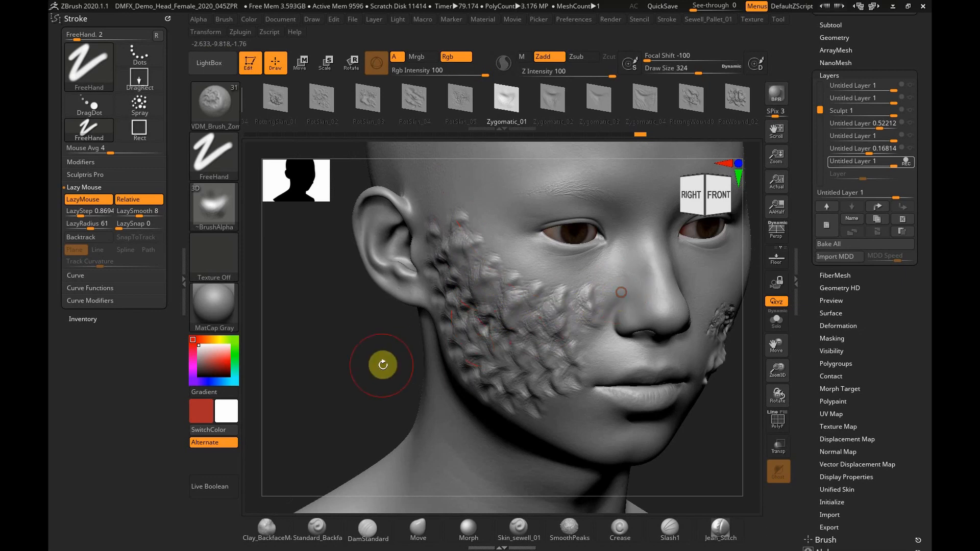
left_click_drag(352, 365, 363, 361)
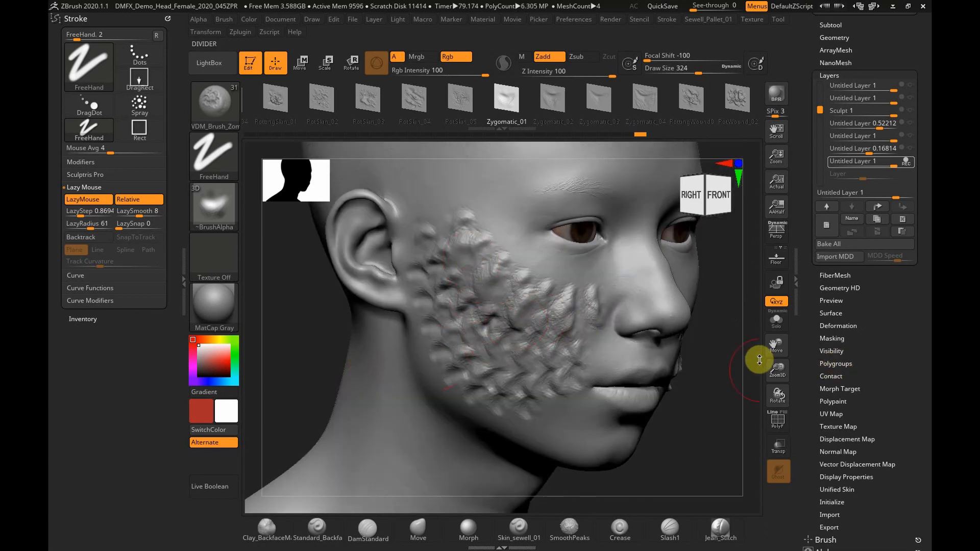
- Extend the Zygomatic_01 pattern with several downward rows over the right temple and in front of the ear
left_click_drag(779, 364, 779, 370)
left_click_drag(485, 331, 505, 335)
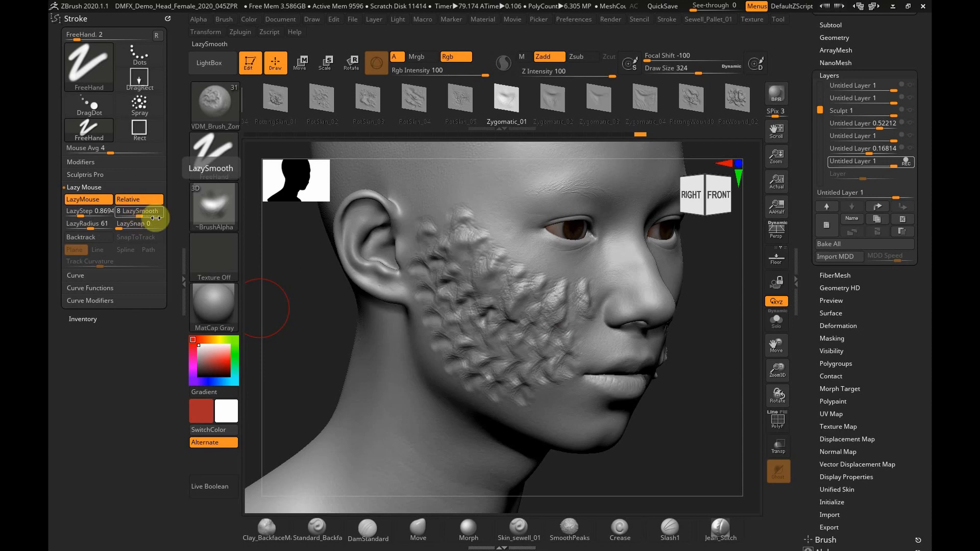
left_click_drag(777, 396, 804, 389)
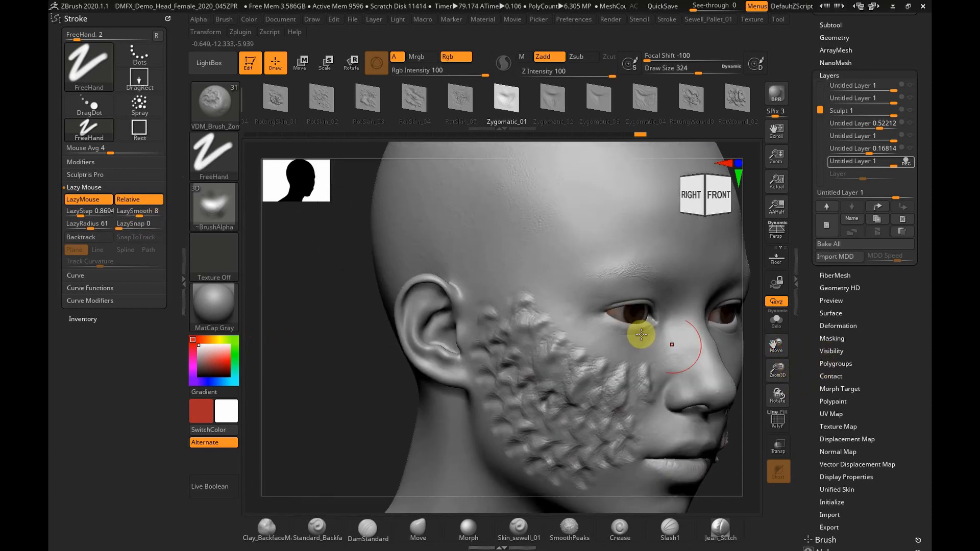
mouse_move(525, 206)
left_mouse_down()
mouse_move(528, 280)
mouse_move(560, 322)
mouse_move(609, 342)
left_mouse_up()
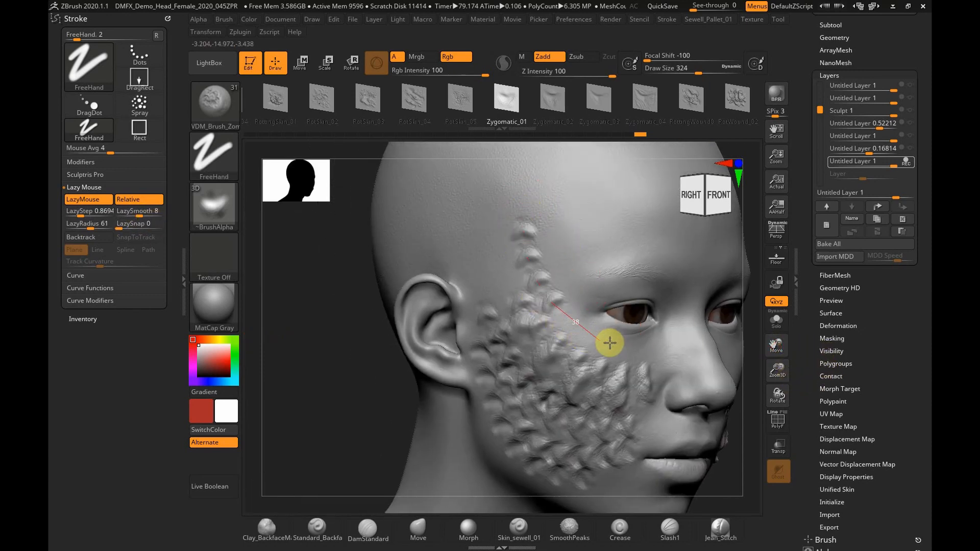
mouse_move(527, 193)
left_mouse_down()
mouse_move(474, 291)
mouse_move(511, 340)
left_mouse_up()
mouse_move(554, 179)
left_mouse_down()
mouse_move(560, 291)
mouse_move(595, 331)
left_mouse_up()
mouse_move(484, 188)
left_mouse_down()
mouse_move(449, 319)
mouse_move(464, 347)
left_mouse_up()
mouse_move(338, 390)
left_mouse_down()
mouse_move(336, 398)
mouse_move(328, 387)
mouse_move(357, 380)
left_mouse_up()
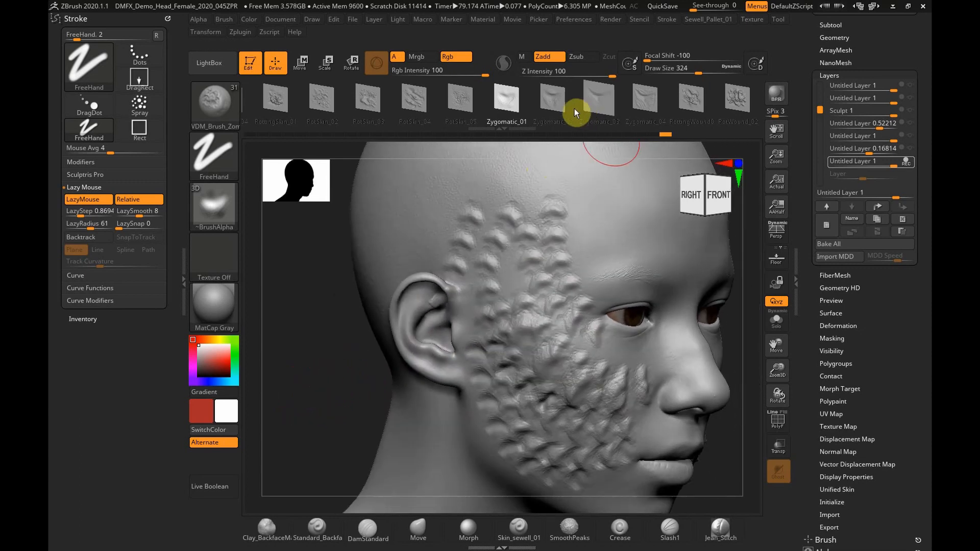
- Choose the Zygomatic_03 shape and paint two rows down the right side of the forehead
left_click(600, 101)
mouse_move(603, 183)
left_mouse_down()
mouse_move(590, 267)
mouse_move(559, 301)
left_mouse_up()
mouse_move(635, 176)
left_mouse_down()
mouse_move(645, 194)
mouse_move(587, 293)
mouse_move(560, 310)
left_mouse_up()
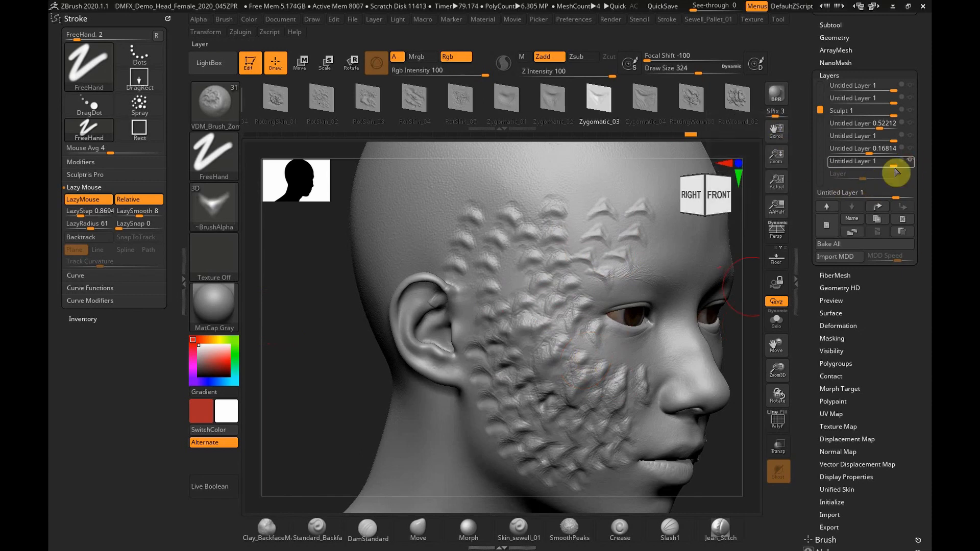
- Hide the layer holding the Zygomatic pattern and add a new sculpting layer
left_click(910, 163)
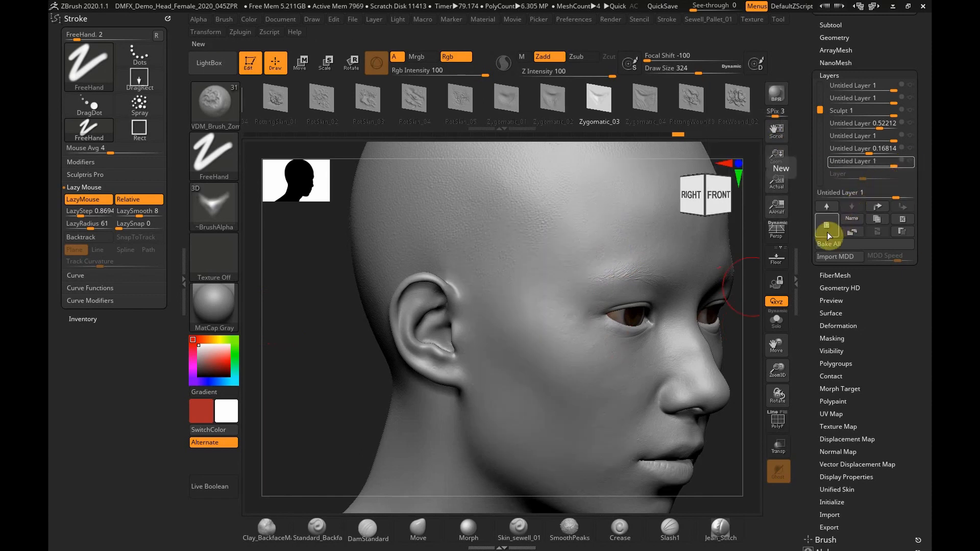
left_click_drag(344, 357, 329, 376, "shift")
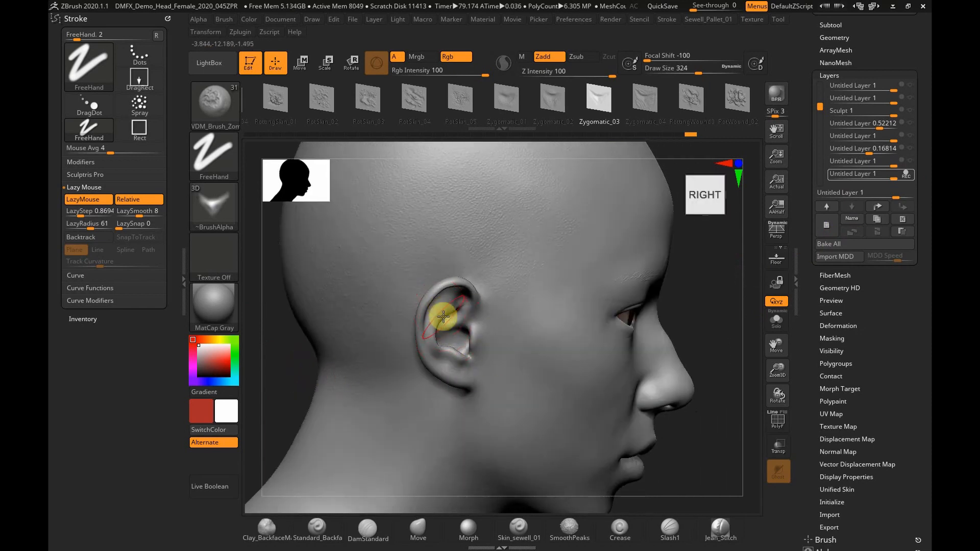
left_click_drag(724, 345, 746, 346)
left_click_drag(638, 320, 623, 341)
left_click_drag(708, 373, 663, 371, "shift")
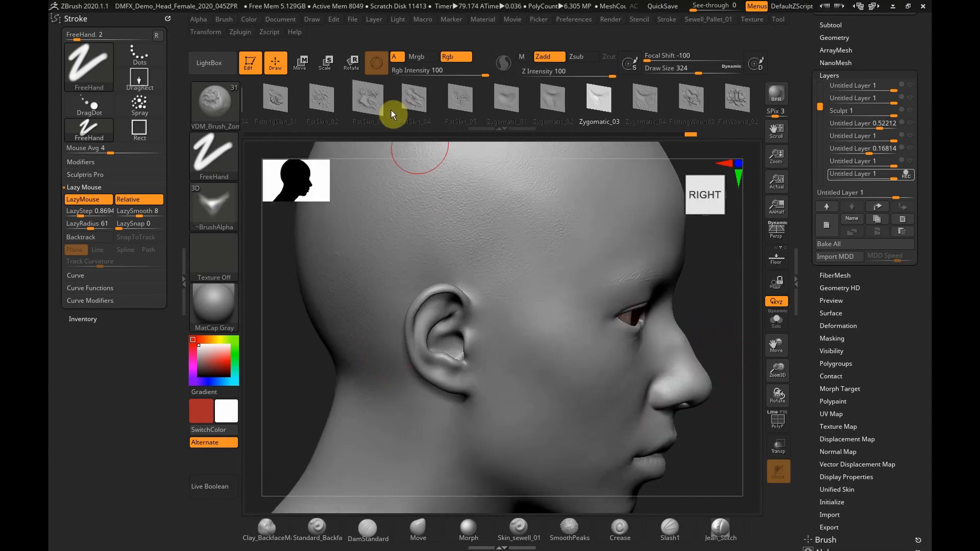
- Choose the RotSkin_04 shape and set up the brush with LazyMouse off and the DragRect stroke
left_click(418, 100)
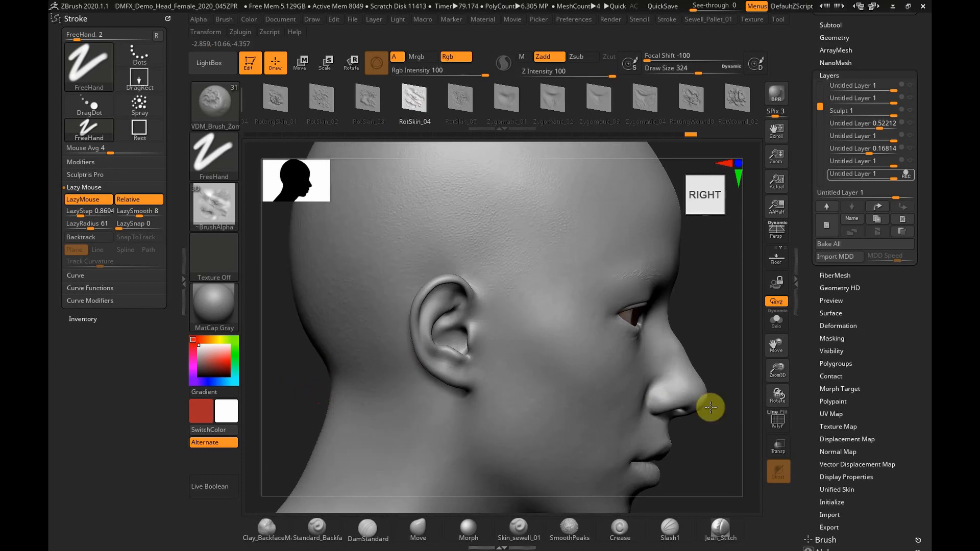
left_click_drag(778, 369, 853, 306)
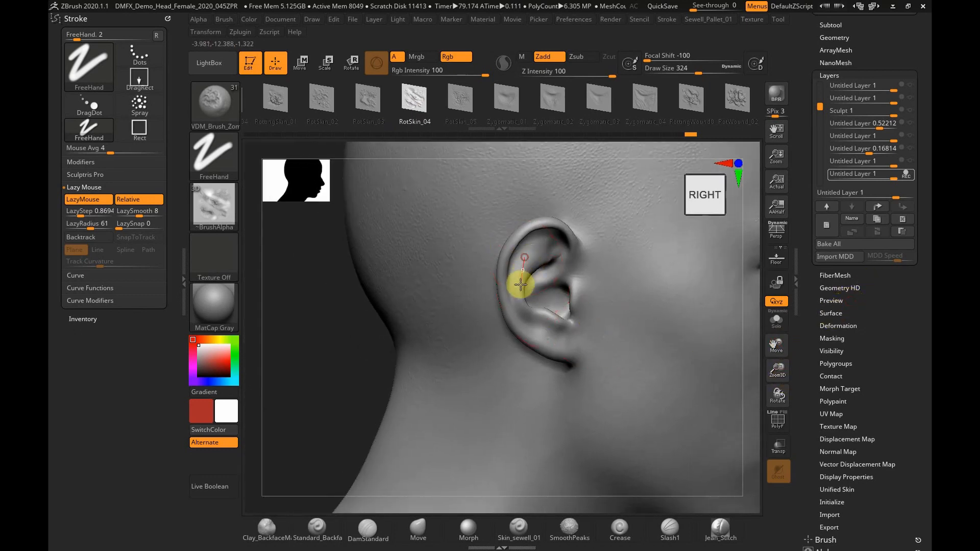
left_click(81, 200)
left_click(212, 153)
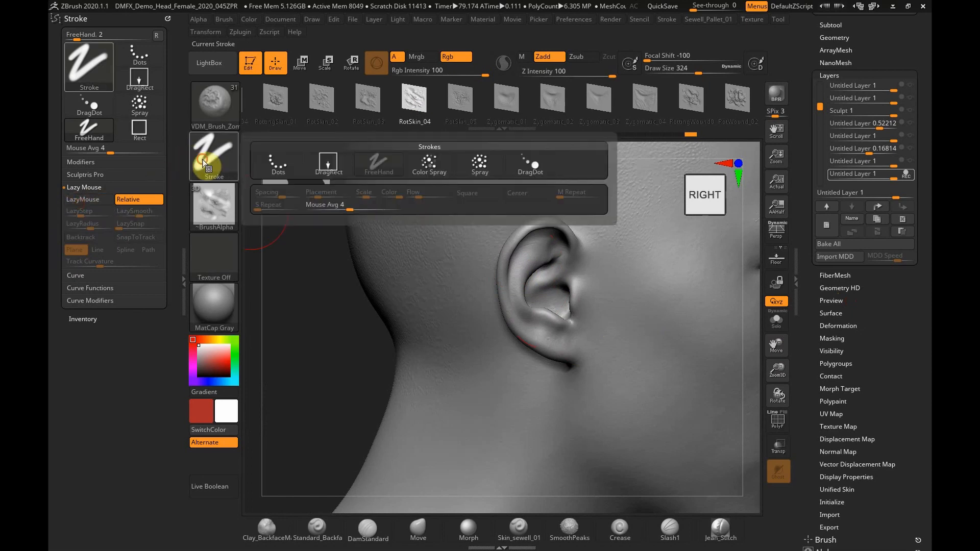
left_click(327, 167)
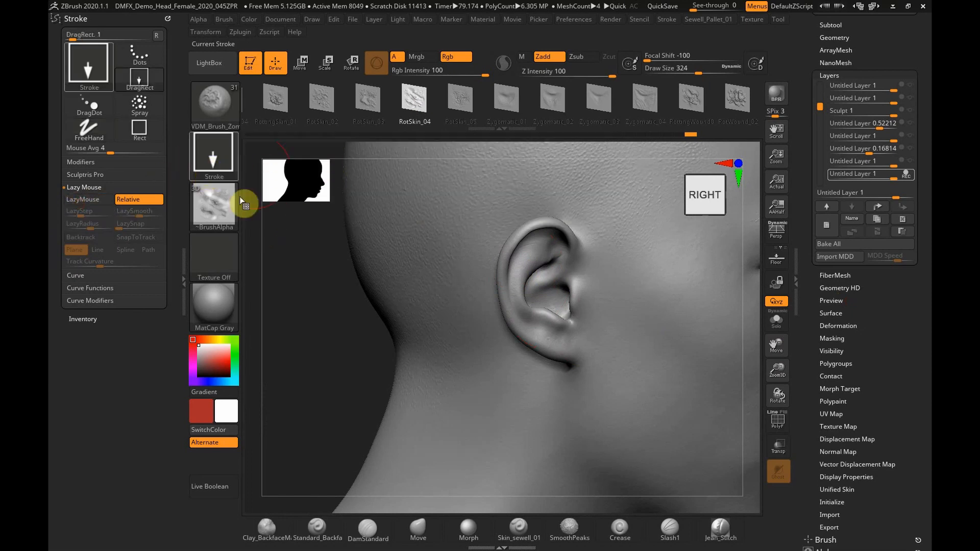
- Try stamping the RotSkin_04 shape on the upper part of the right ear, aborting the project auto-save
left_click_drag(519, 283, 520, 306)
mouse_move(306, 398)
left_mouse_down()
mouse_move(306, 409)
mouse_move(326, 410)
left_mouse_up()
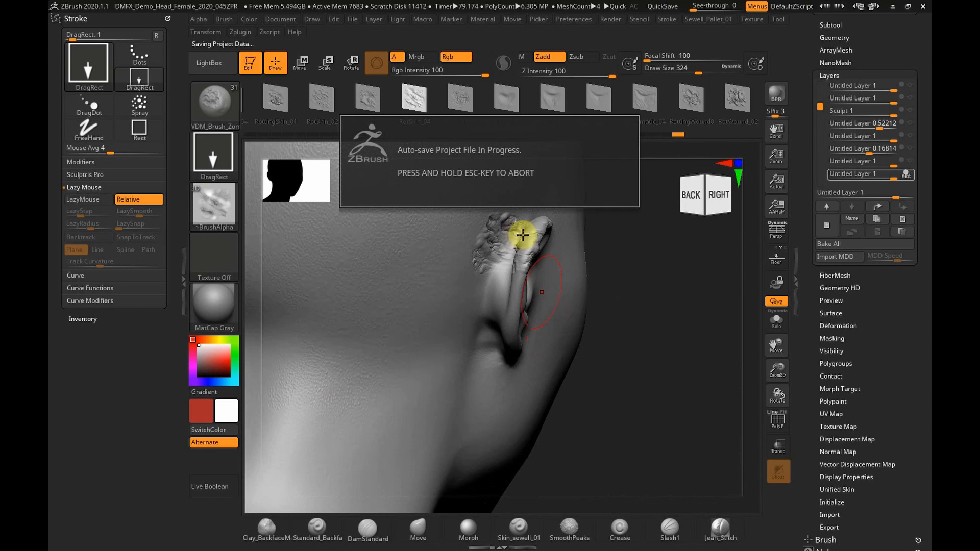
key("Escape")
left_click_drag(677, 320, 648, 330, "shift")
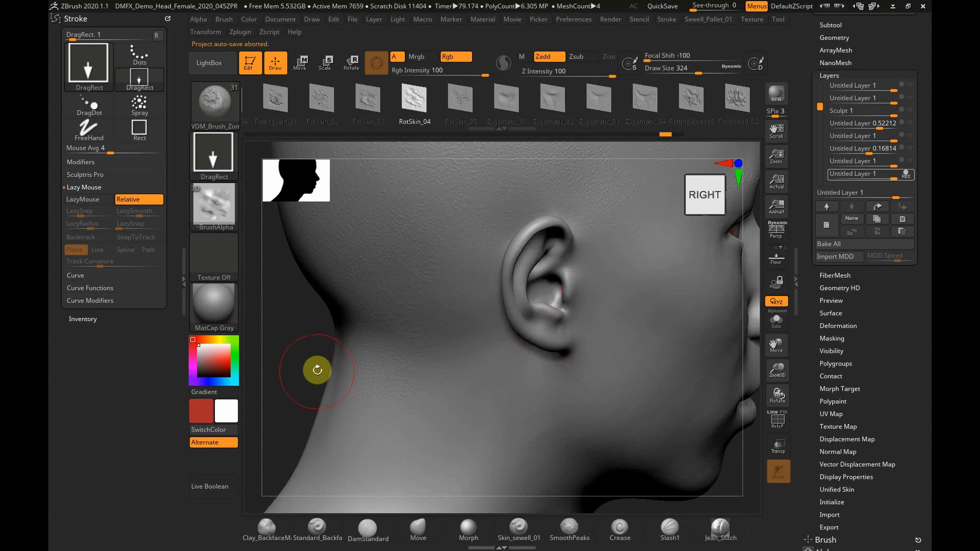
- Choose the RotWound_05 shape and stamp one wound over the upper back part of the right ear
left_click_drag(317, 370, 332, 367)
mouse_move(779, 345)
left_mouse_down()
mouse_move(676, 361)
mouse_move(694, 384)
left_mouse_up()
left_click_drag(708, 96, 427, 103)
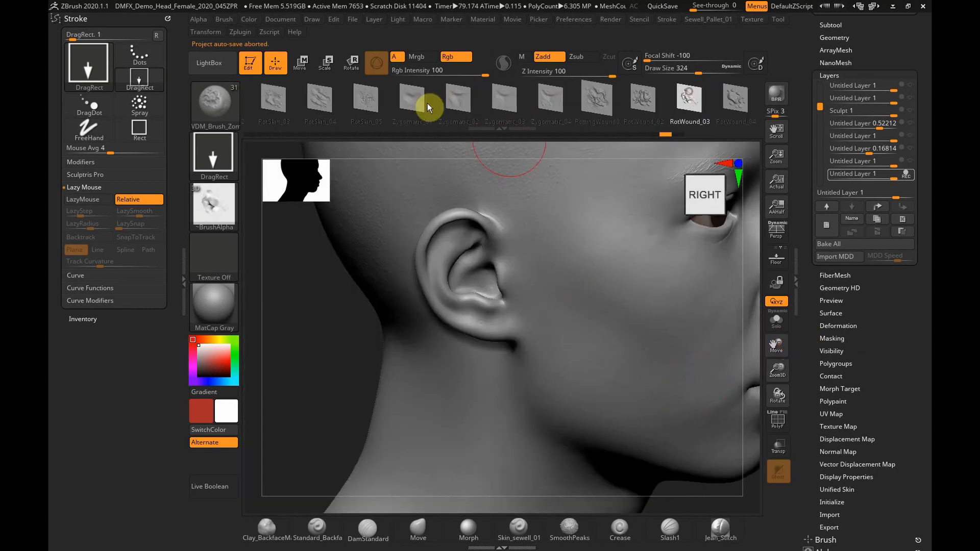
left_click(594, 106)
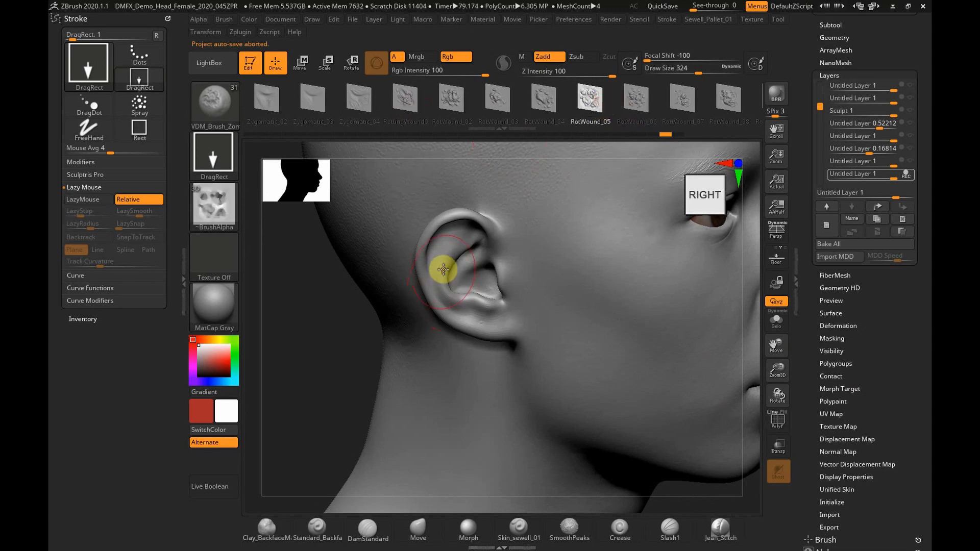
left_click_drag(442, 302, 437, 317)
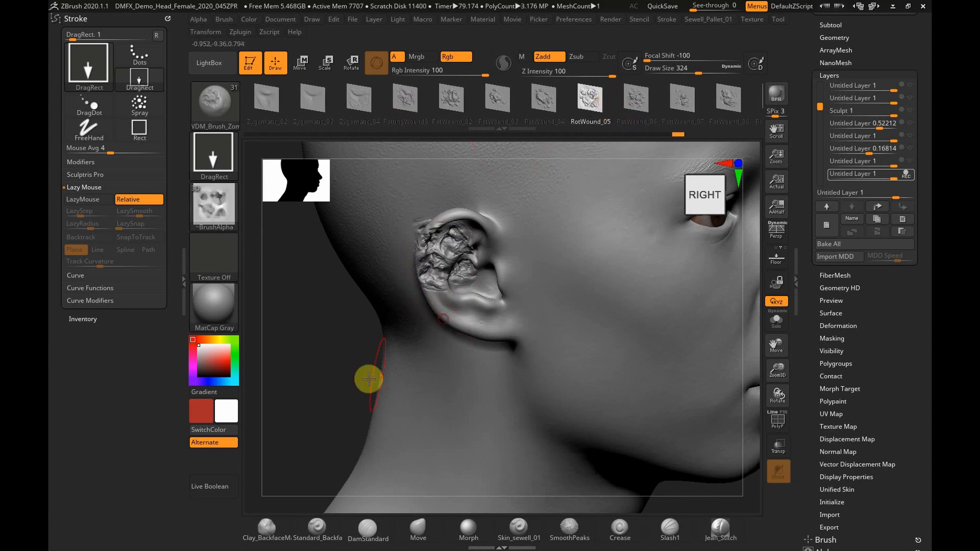
- Stamp another, smaller RotWound_05 wound inside the right ear
left_click_drag(331, 387, 457, 285)
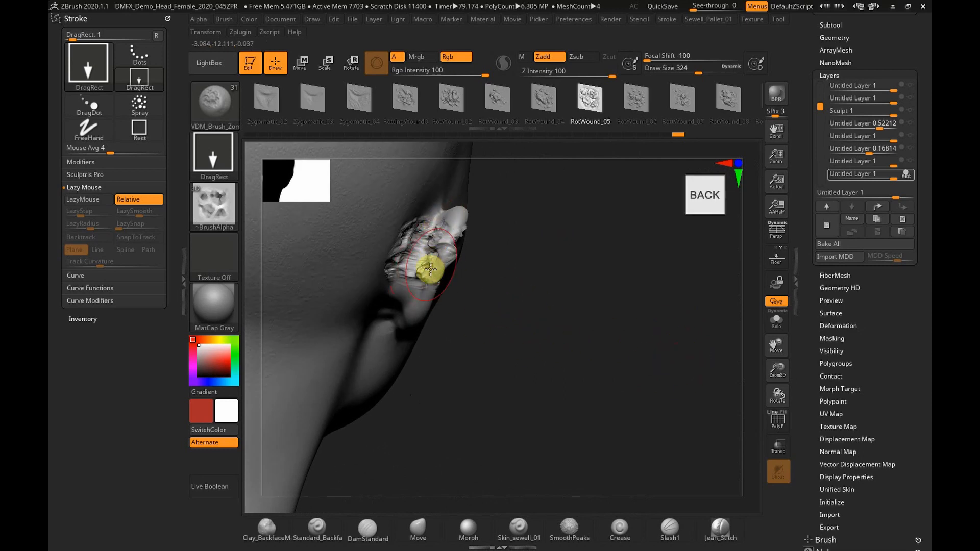
left_click_drag(599, 309, 536, 306, "shift")
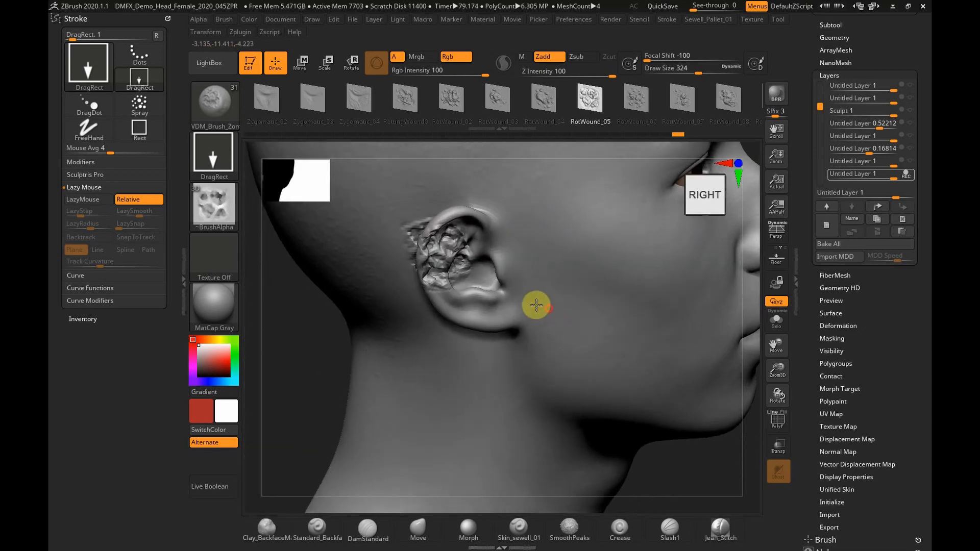
left_click_drag(339, 335, 441, 256)
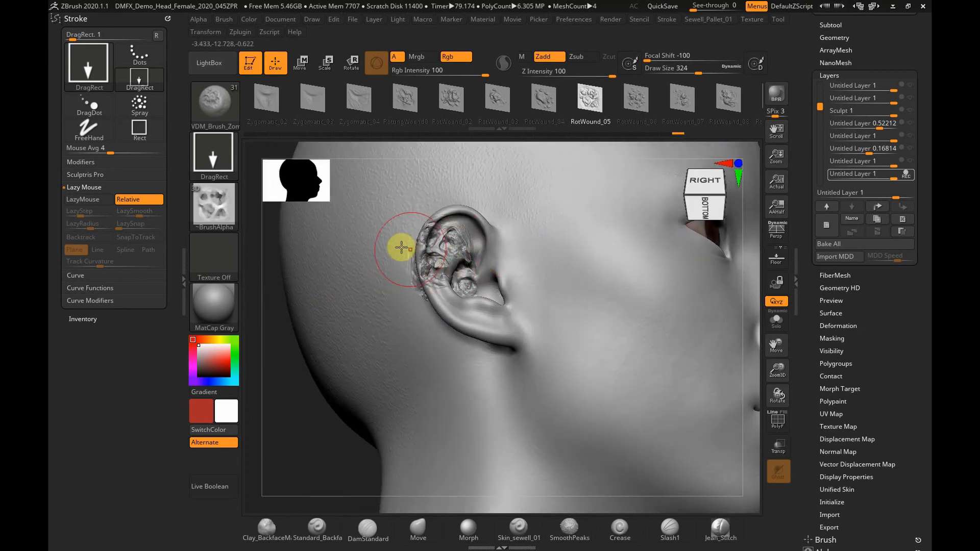
mouse_move(346, 447)
left_mouse_down()
mouse_move(323, 458)
mouse_move(301, 429)
left_mouse_up()
- Choose the Standard brush from the brush library in place of the VDM brush
left_click(219, 105)
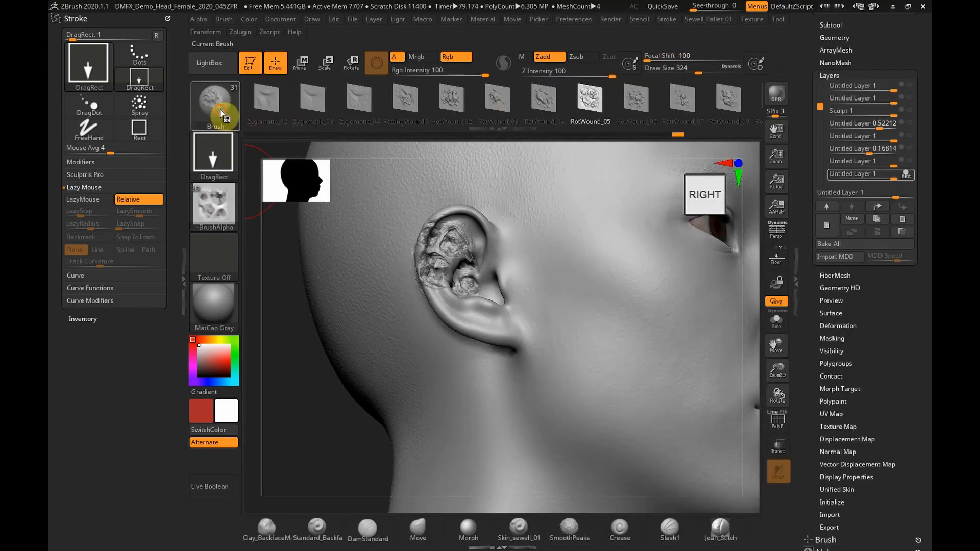
left_click(220, 109)
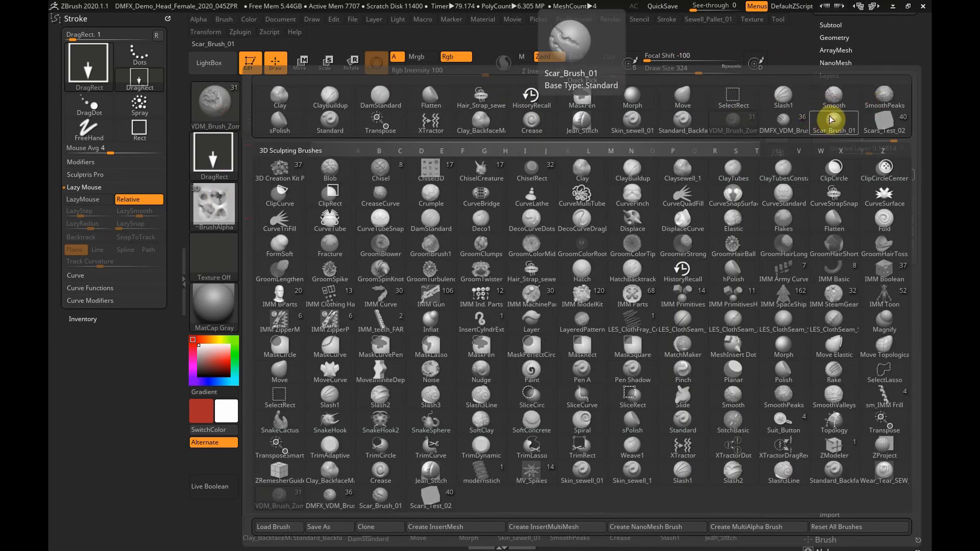
left_click(343, 132)
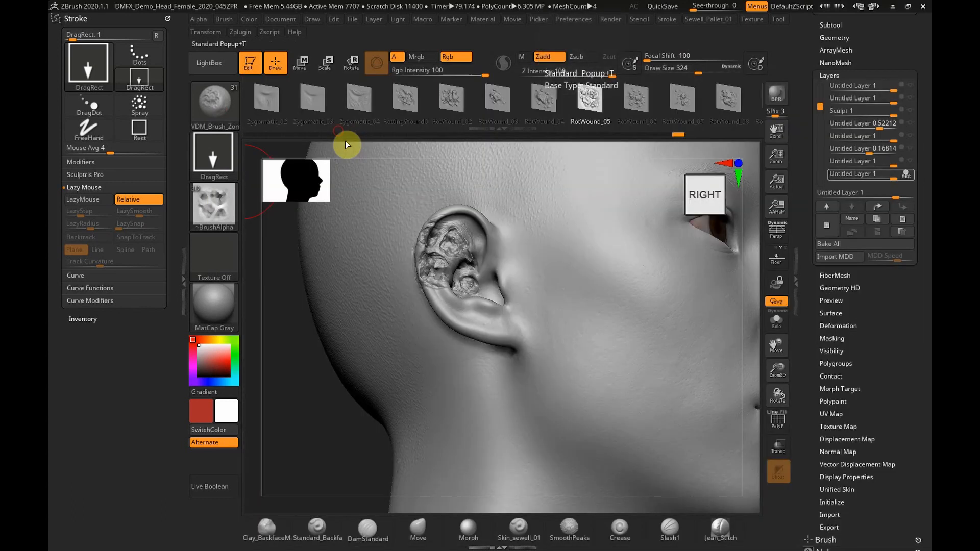
- Set the Standard brush to the FreeHand stroke with the Scar_04 alpha
left_click(212, 162)
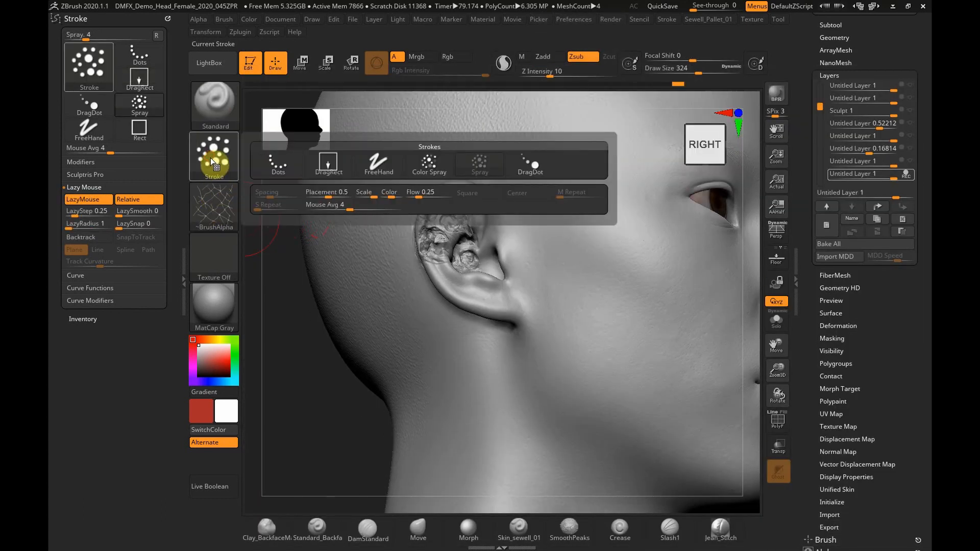
left_click(378, 164)
left_click(212, 216)
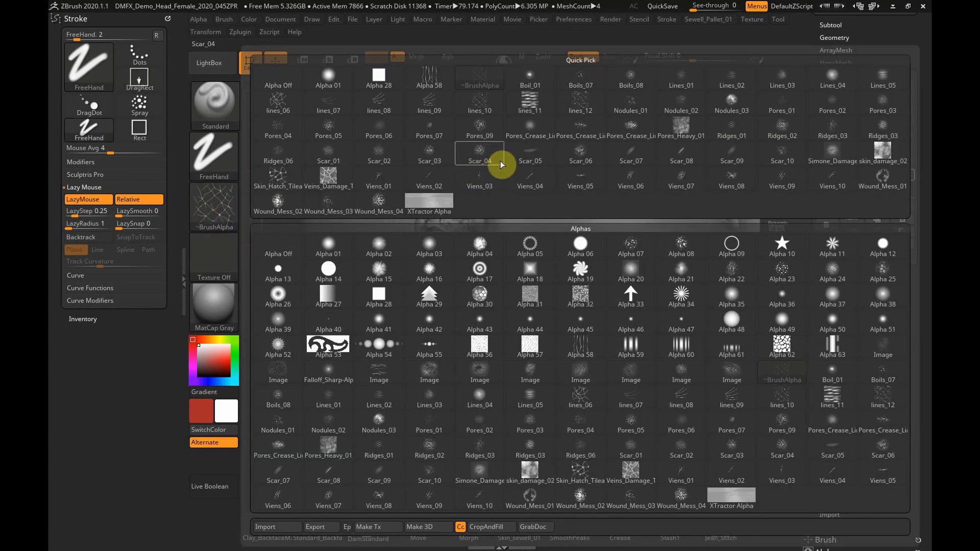
left_click(480, 156)
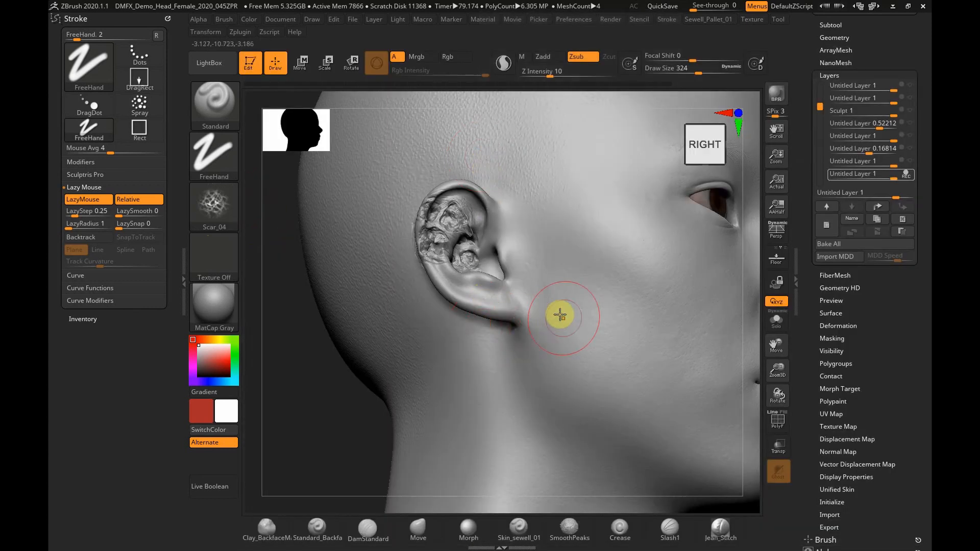
- Set the draw size to 257 and LazyStep to about 0.59, and carve recessed scar texture across the right cheek
key("s")
mouse_move(582, 301)
left_mouse_down()
mouse_move(570, 309)
mouse_move(591, 278)
left_mouse_up()
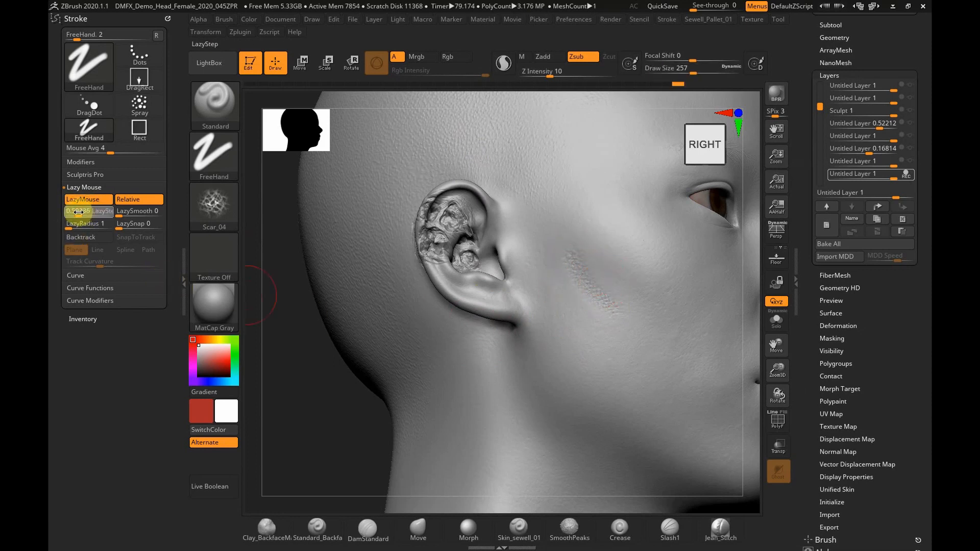
left_click_drag(570, 219, 631, 289)
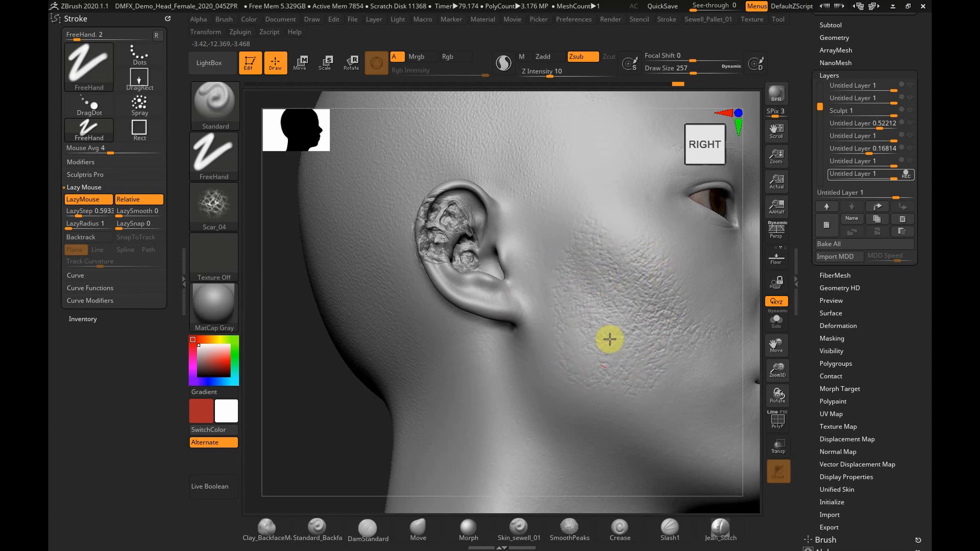
- Switch the brush to Zadd with Z Intensity 38 and build up patches of raised scar texture on the right cheek
left_click_drag(321, 415, 305, 445)
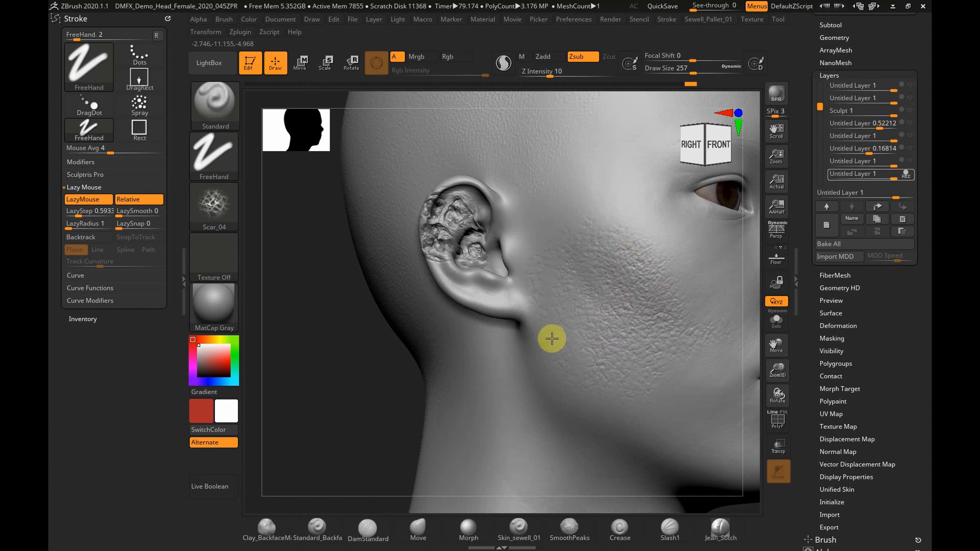
left_click_drag(375, 391, 357, 382)
left_click_drag(580, 73, 538, 62)
left_click(542, 56)
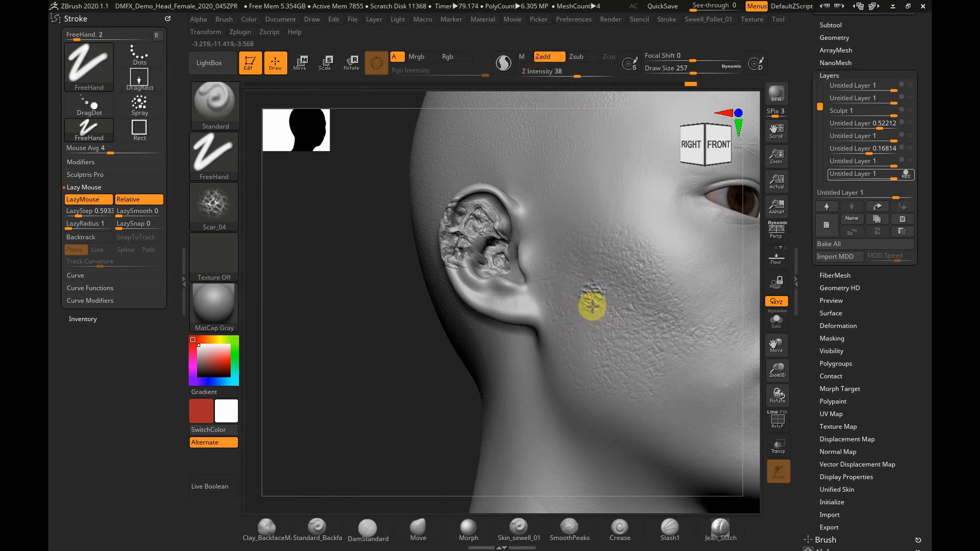
left_click_drag(777, 371, 781, 400)
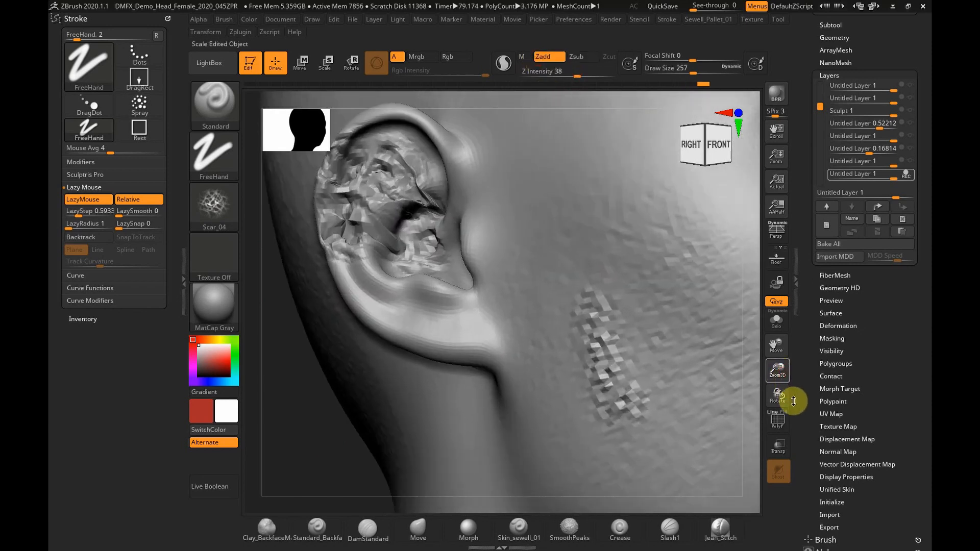
mouse_move(321, 409)
left_mouse_down()
mouse_move(321, 429)
mouse_move(326, 409)
left_mouse_up()
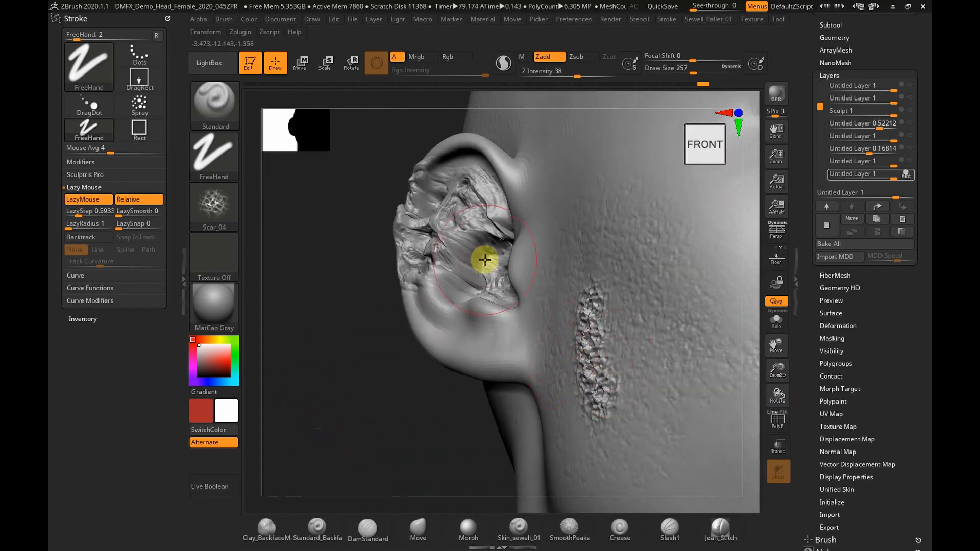
left_click_drag(645, 275, 651, 343)
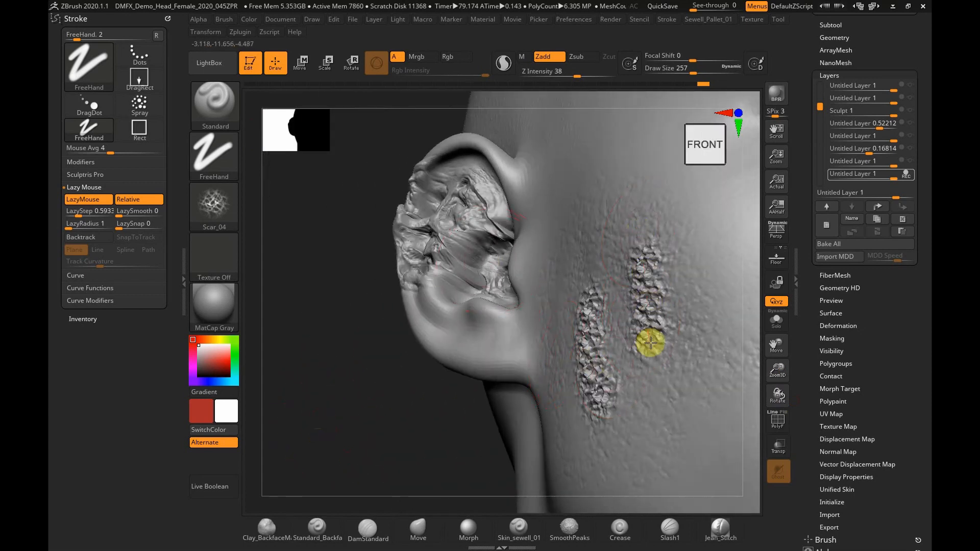
mouse_move(663, 264)
left_mouse_down()
mouse_move(651, 218)
mouse_move(650, 236)
mouse_move(707, 322)
left_mouse_up()
- Extend the raised Scar_04 texture from the right cheek up toward the temple in front of the ear
left_click_drag(364, 372, 546, 223)
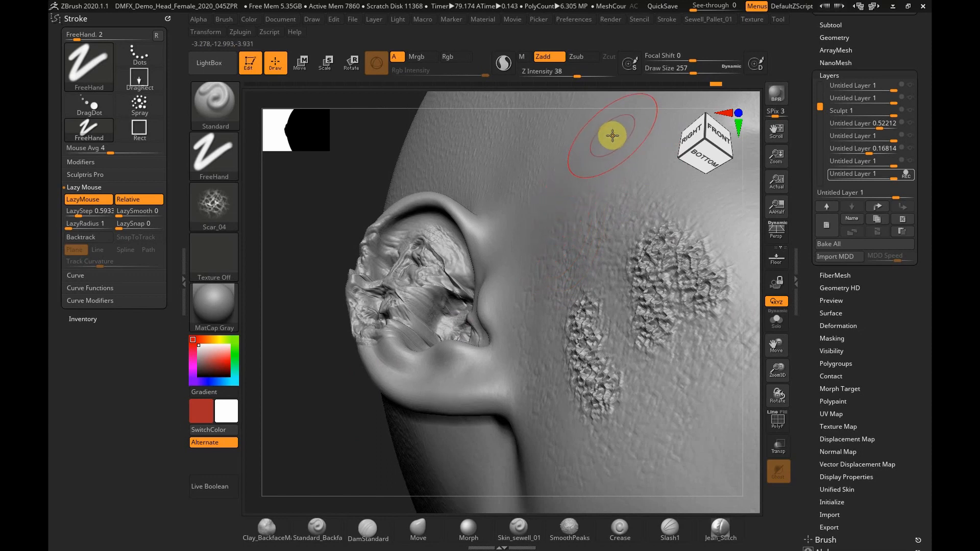
mouse_move(568, 261)
left_mouse_down()
mouse_move(628, 136)
mouse_move(591, 222)
mouse_move(564, 158)
mouse_move(599, 220)
mouse_move(628, 208)
mouse_move(590, 259)
left_mouse_up()
mouse_move(322, 341)
left_mouse_down()
mouse_move(299, 356)
mouse_move(295, 342)
mouse_move(307, 337)
left_mouse_up()
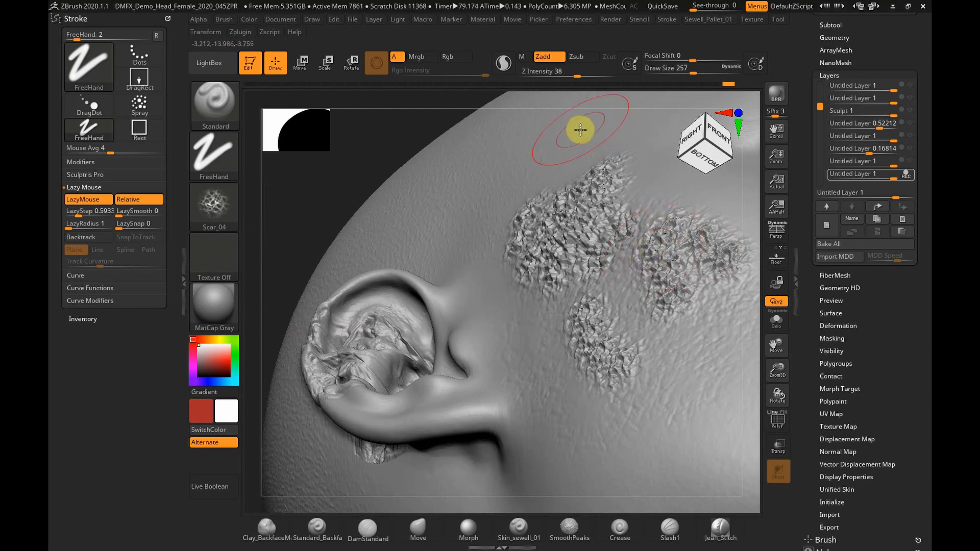
- Examine the right cheek's scar texture and the ear wounds from the side, back and front of the head
left_click_drag(346, 165, 452, 234)
left_click_drag(788, 376, 748, 322)
left_click_drag(379, 400, 341, 425, "shift")
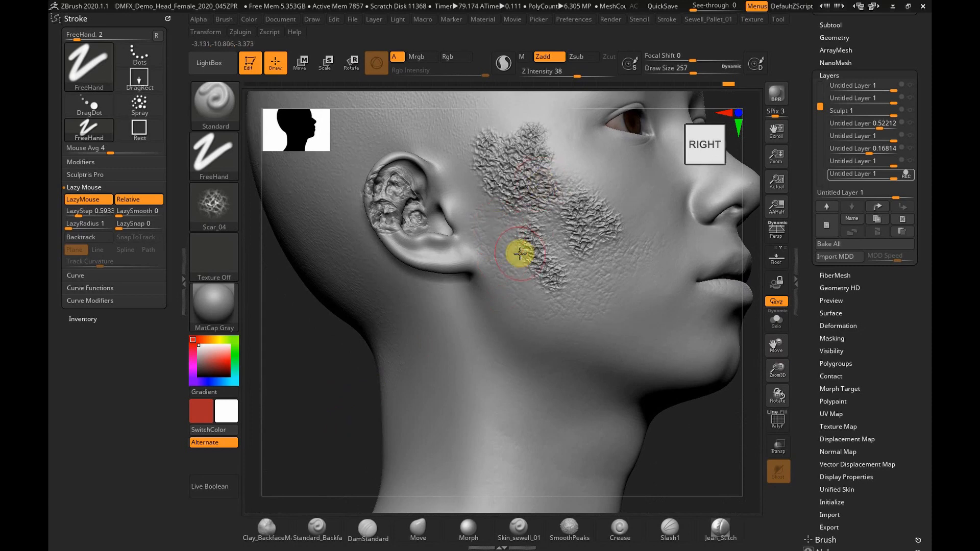
left_click_drag(779, 372, 801, 374)
left_click_drag(343, 445, 484, 265)
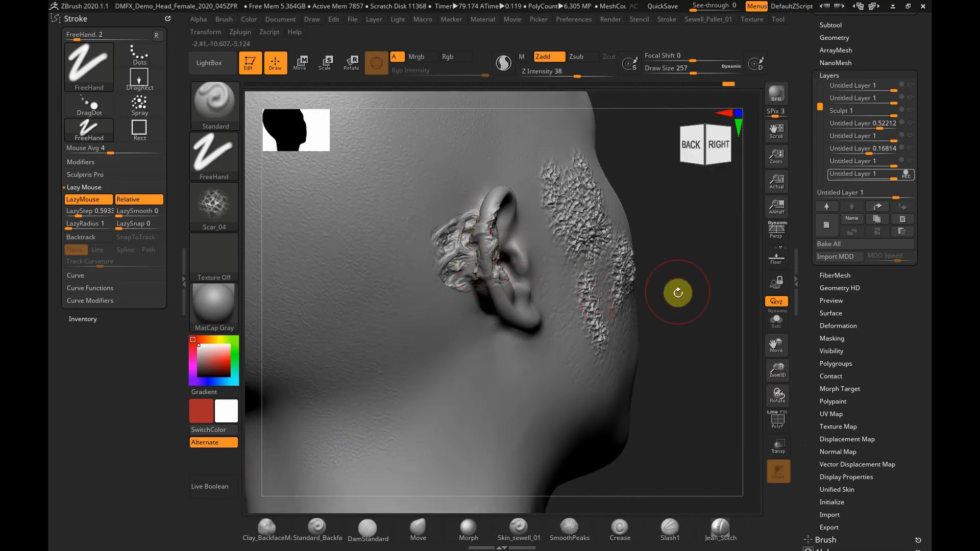
left_click_drag(678, 292, 691, 297)
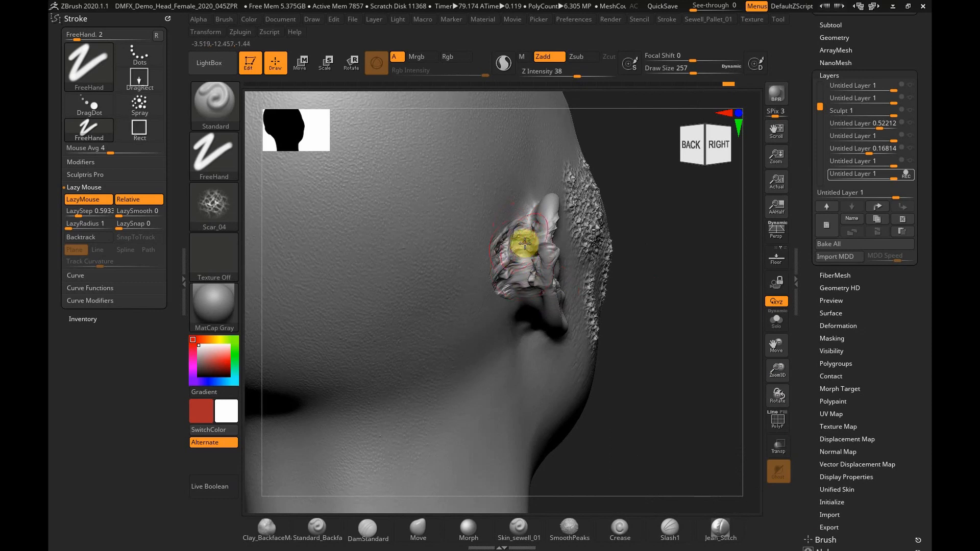
left_click_drag(664, 268, 466, 265)
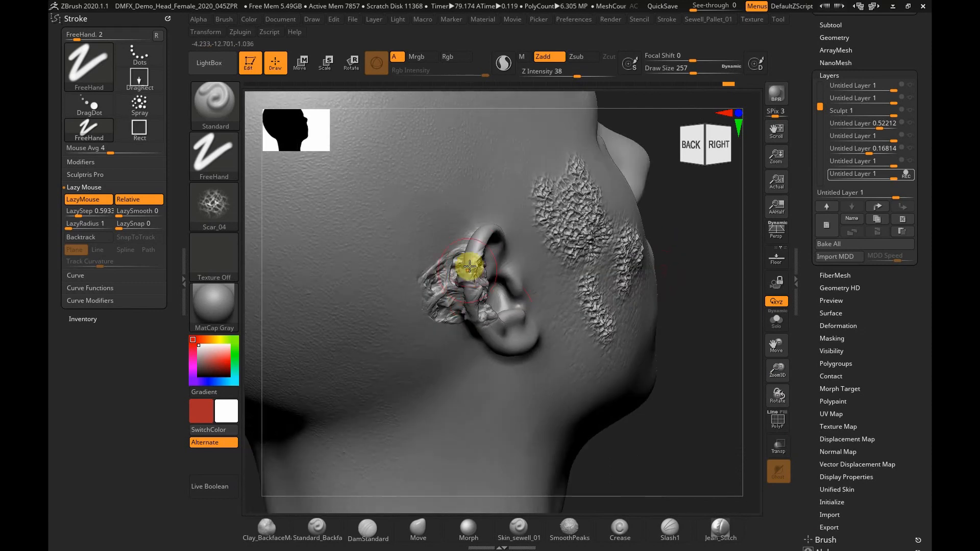
left_click_drag(699, 362, 775, 319)
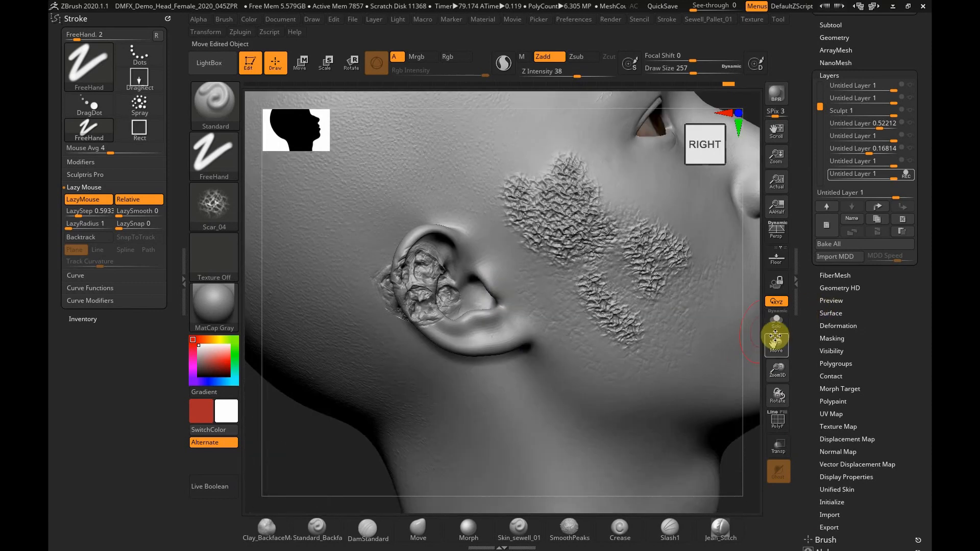
mouse_move(712, 377)
left_mouse_down()
mouse_move(645, 387)
mouse_move(657, 339)
mouse_move(612, 316)
left_mouse_up()
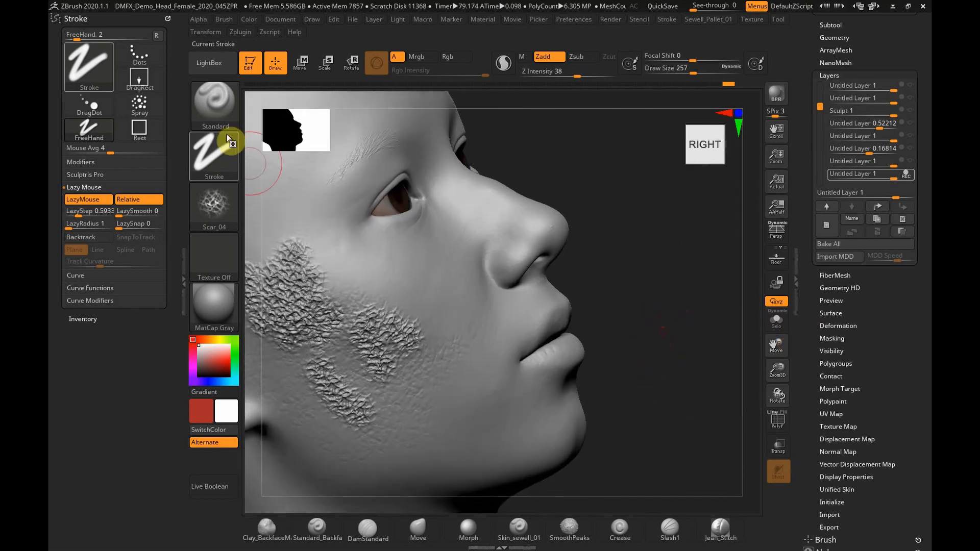
- Switch to the zombie VDM brush and choose its RotWound_04 shape
left_click(225, 112)
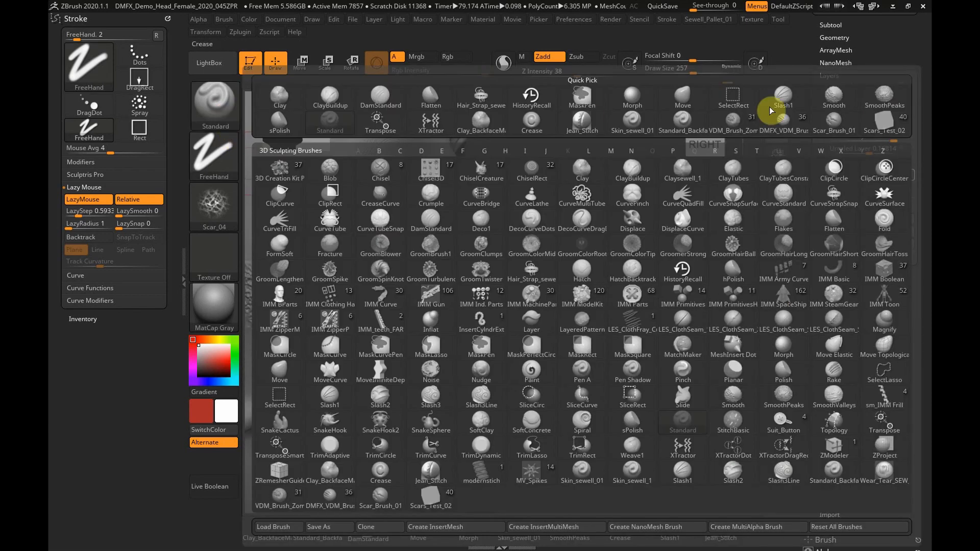
left_click(749, 132)
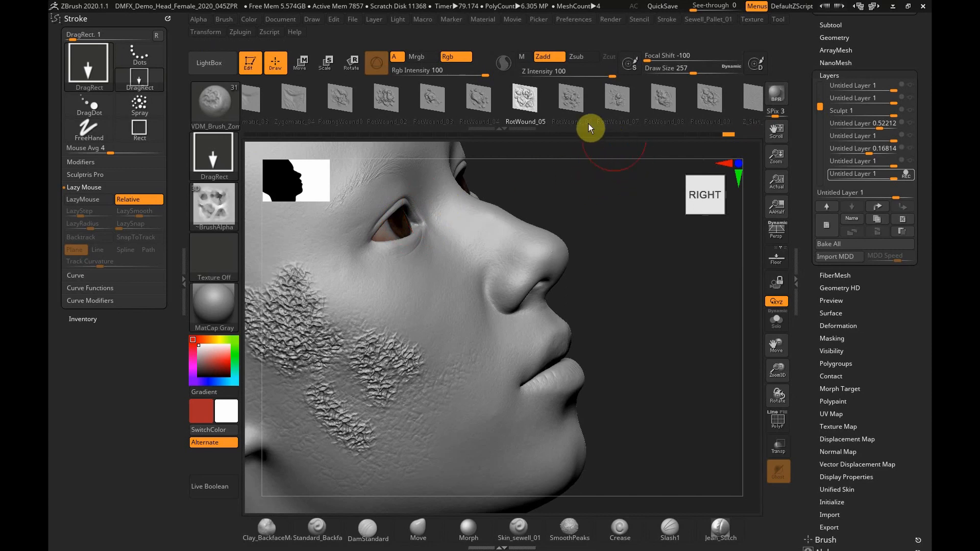
left_click_drag(702, 106, 853, 111)
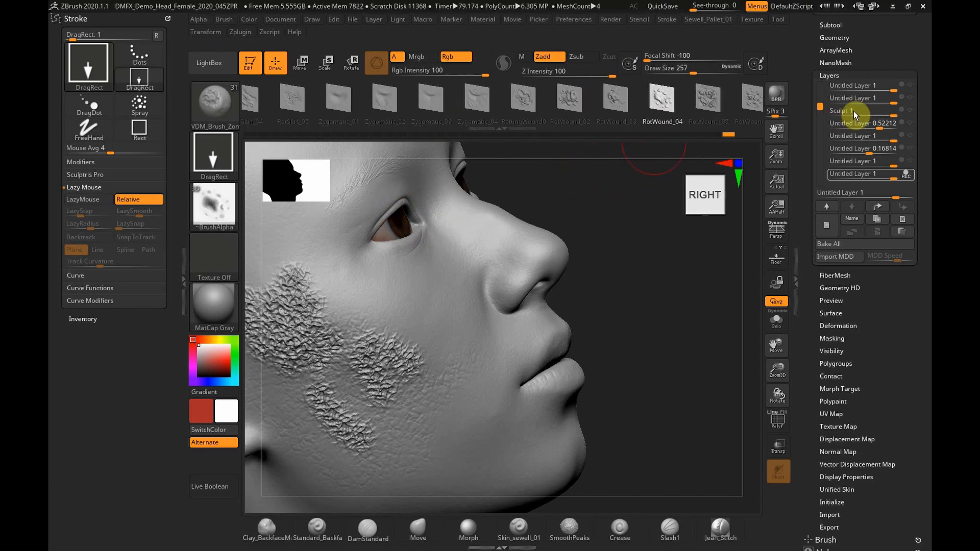
mouse_move(355, 106)
left_mouse_down()
mouse_move(644, 112)
mouse_move(346, 127)
mouse_move(683, 107)
mouse_move(540, 105)
left_mouse_up()
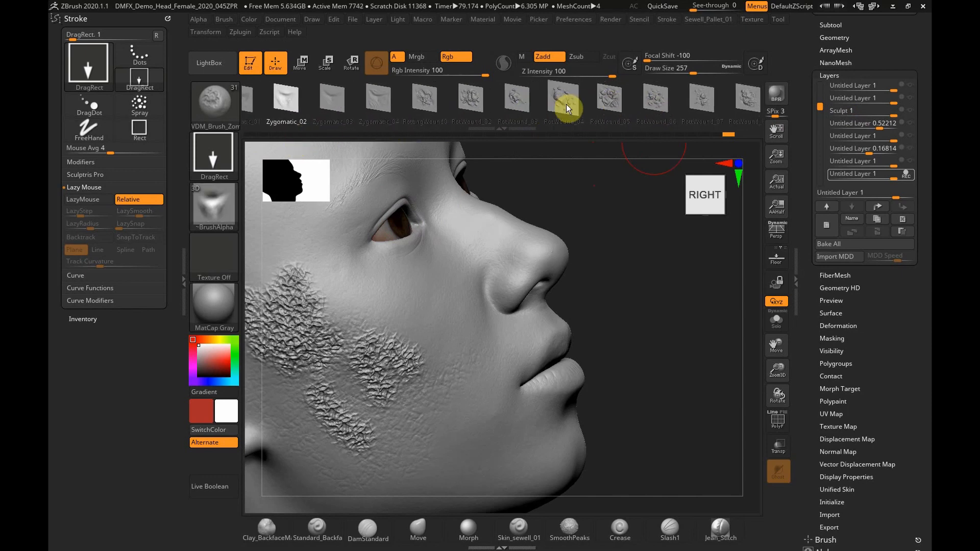
left_click(565, 104)
- Try stamping a RotWound_04 wound above the right nostril, and undo it
left_click_drag(516, 254, 533, 302)
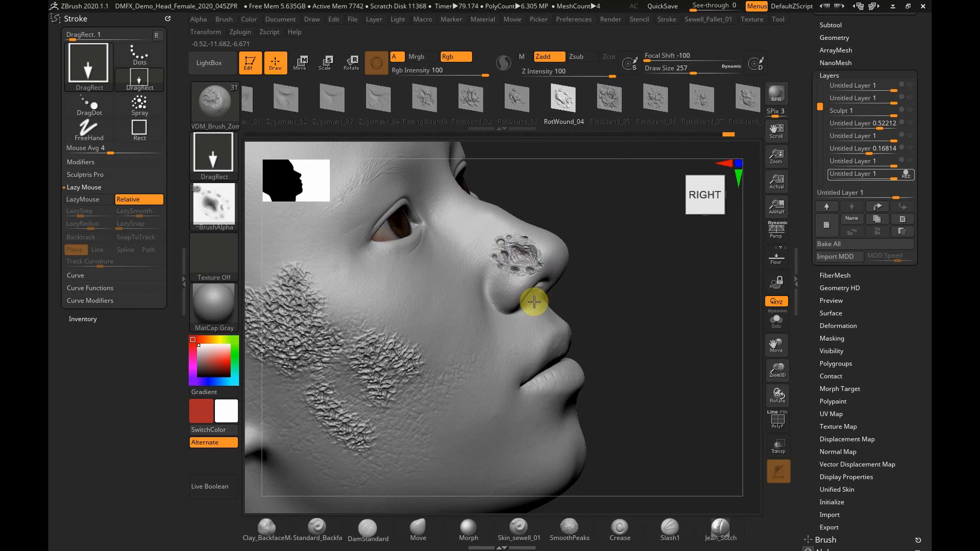
left_click_drag(619, 291, 593, 314)
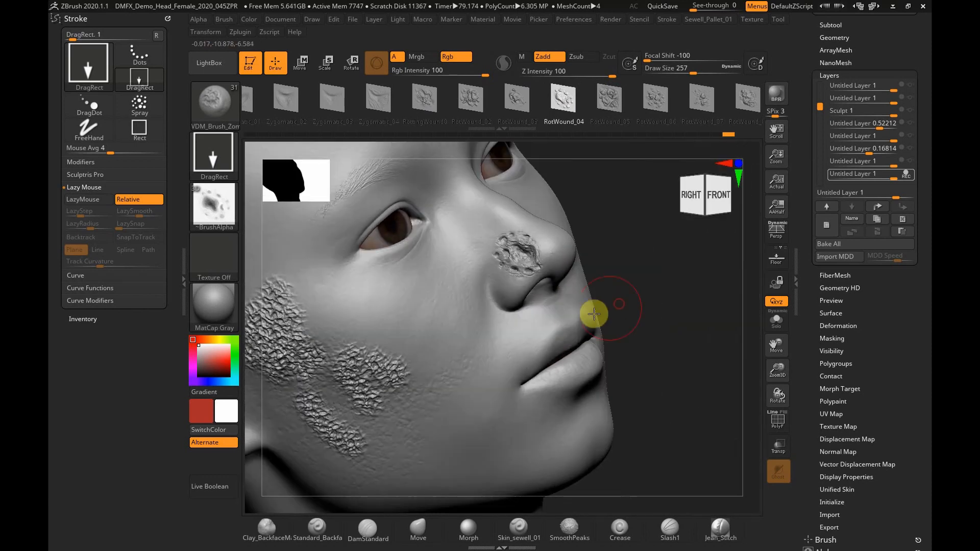
key("ctrl+z")
- Stamp a RotWound_04 wound higher up on the right side of the nose and check it from the front
left_click_drag(516, 219, 529, 277)
left_click_drag(660, 265, 638, 303)
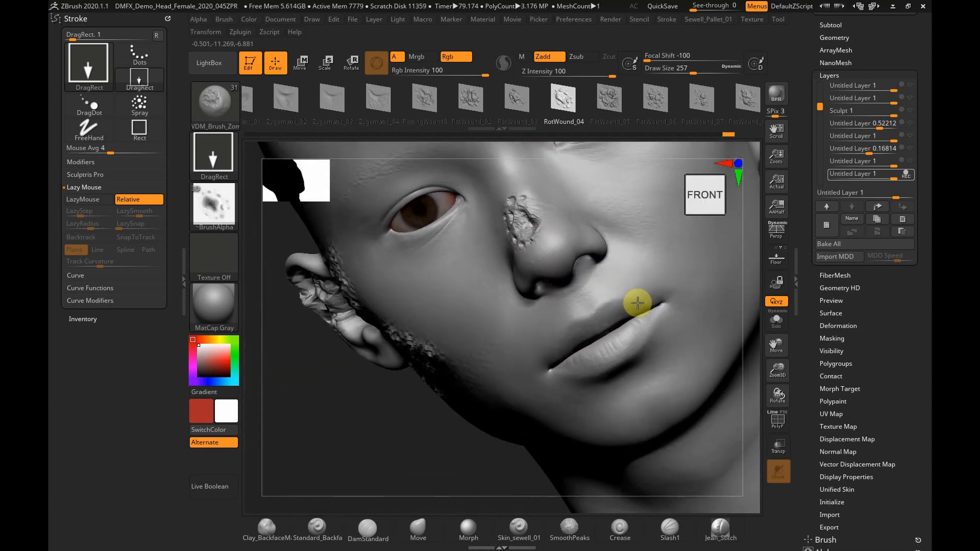
left_click_drag(449, 431, 536, 290)
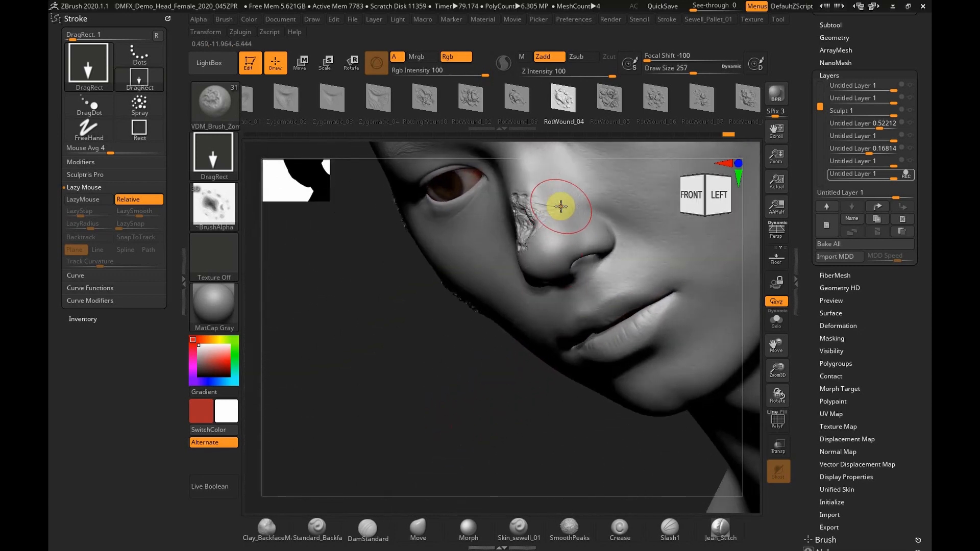
left_click_drag(426, 385, 444, 364)
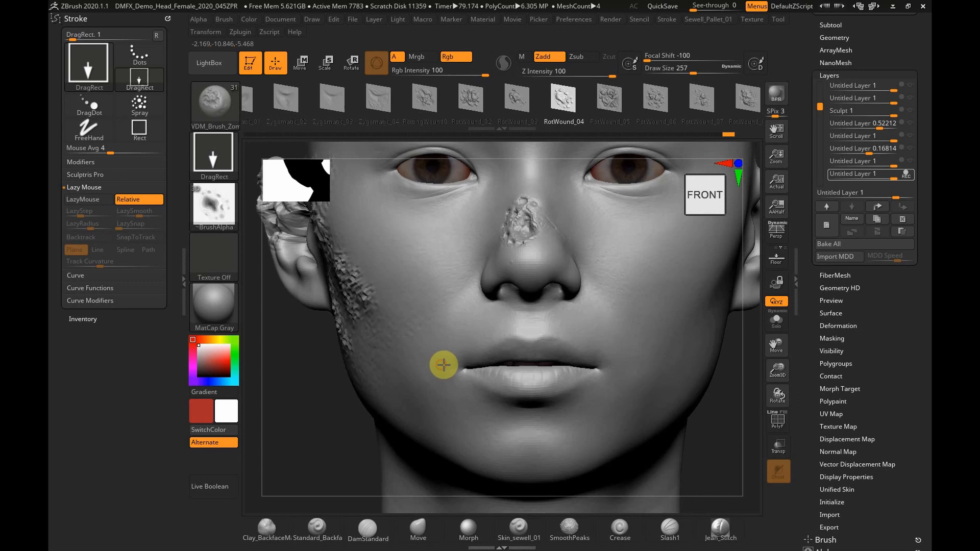
- Try stamping a RotWound_04 wound on the left ear, and undo it
left_click_drag(782, 394, 700, 407)
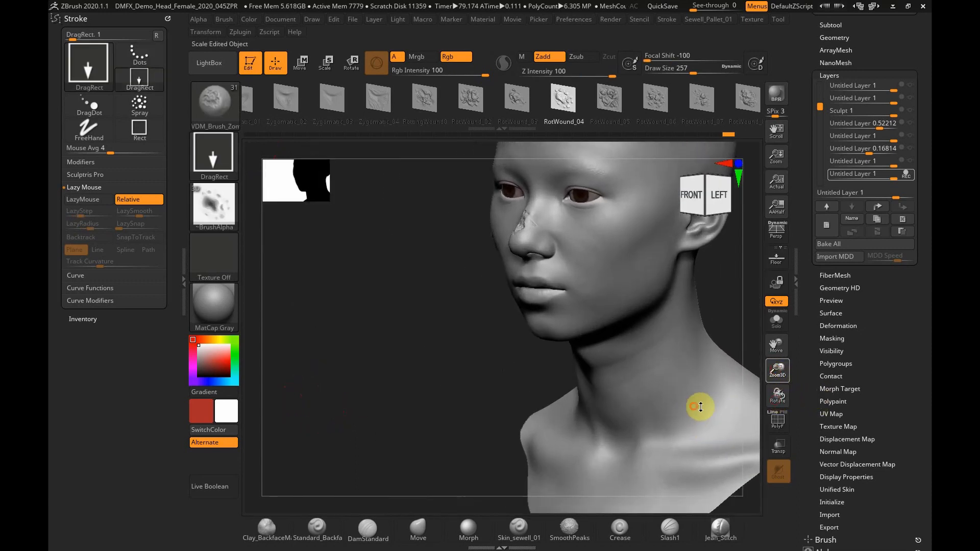
left_click_drag(766, 350, 699, 363)
left_click_drag(779, 371, 730, 366)
mouse_move(638, 239)
left_mouse_down()
mouse_move(670, 343)
mouse_move(670, 325)
mouse_move(644, 347)
mouse_move(663, 319)
left_mouse_up()
mouse_move(585, 349)
left_mouse_down()
mouse_move(605, 350)
mouse_move(667, 389)
left_mouse_up()
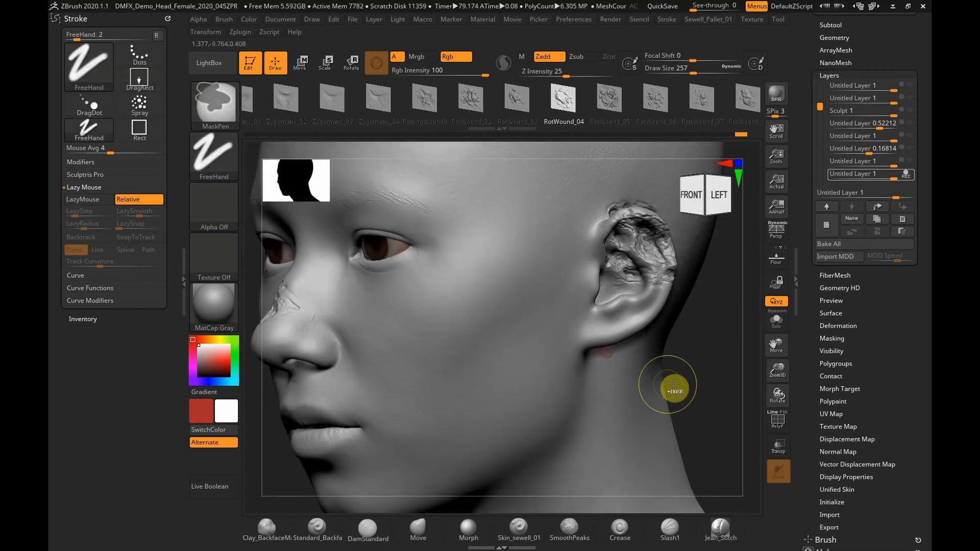
- Dock the Brush palette beside the canvas and review the VDM brush's Auto Masking settings
left_click(224, 19)
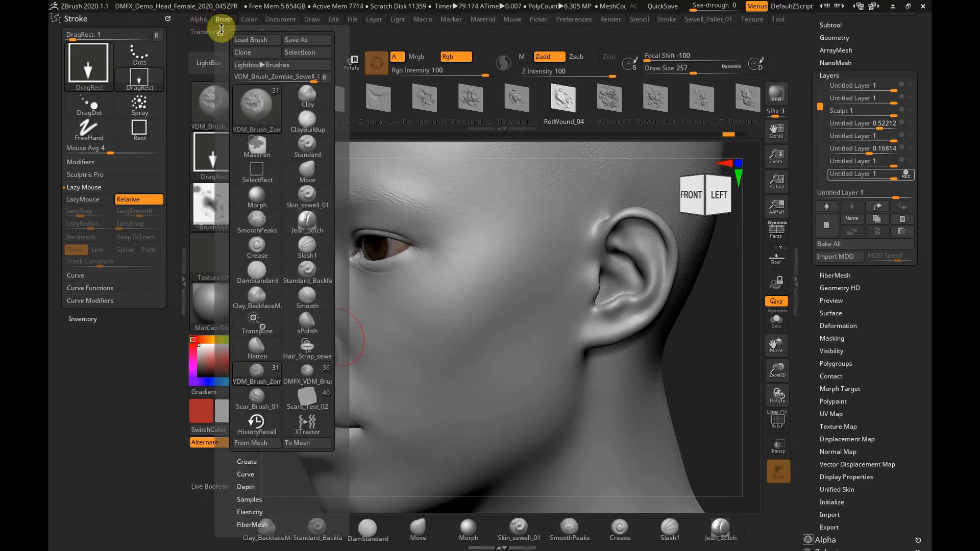
mouse_move(178, 62)
left_mouse_down()
mouse_move(51, 148)
mouse_move(49, 276)
left_mouse_up()
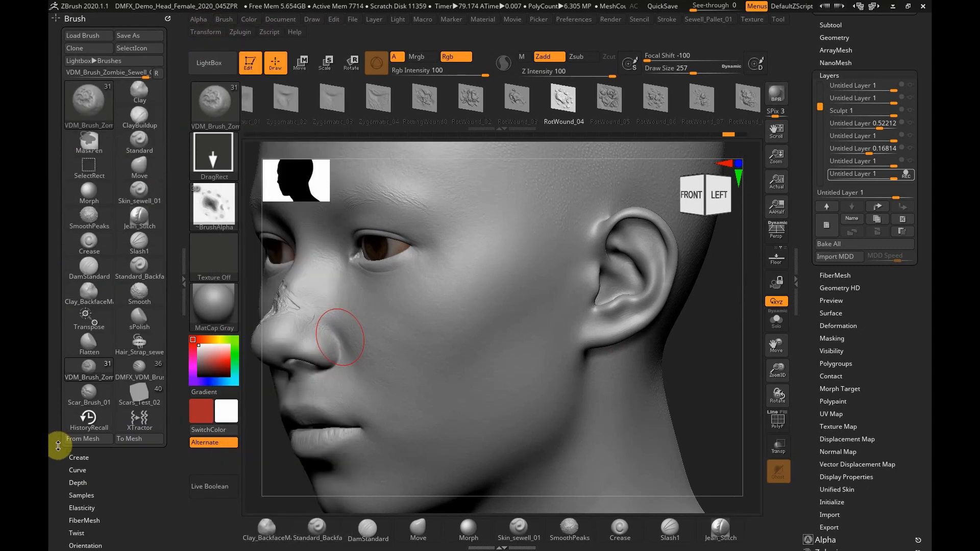
left_click_drag(57, 445, 50, 335)
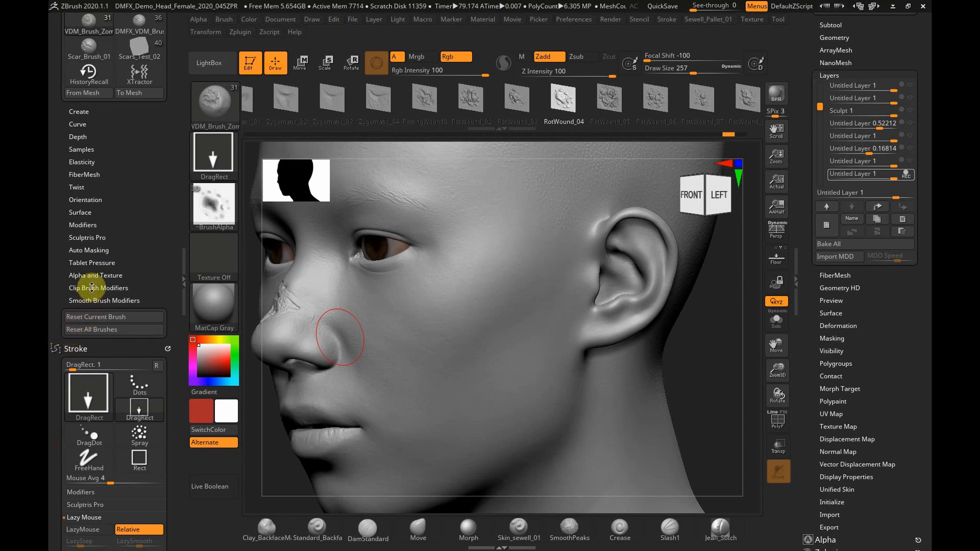
left_click(92, 249)
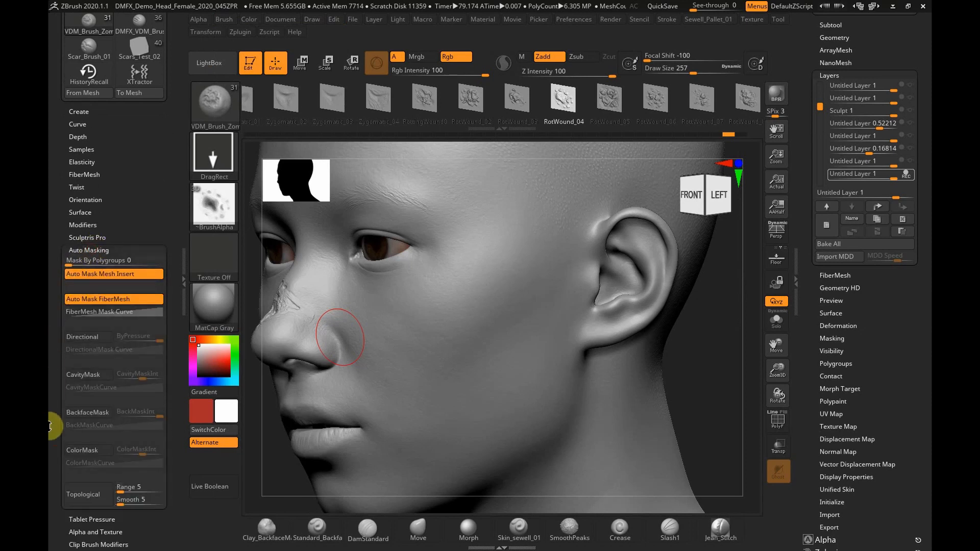
left_click_drag(49, 426, 53, 375)
left_click_drag(49, 205, 49, 345)
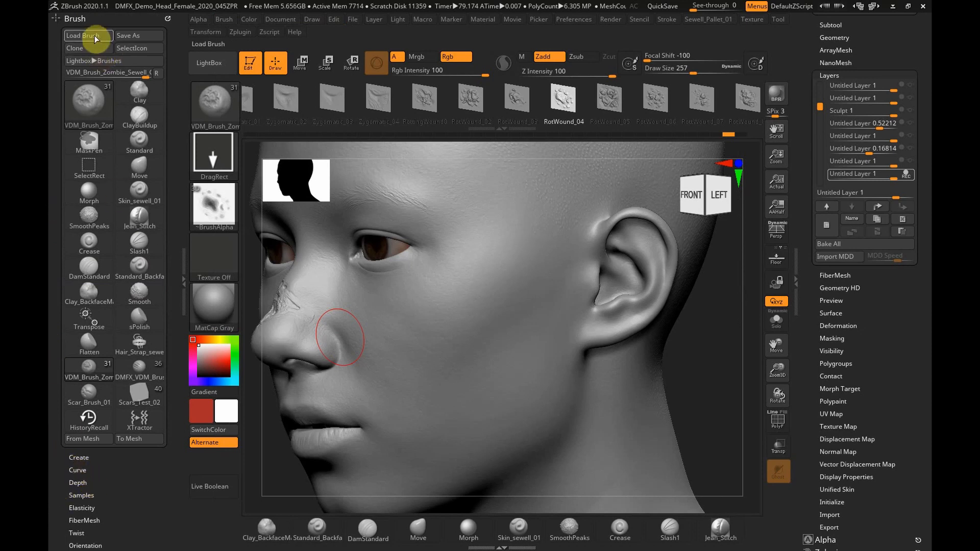
left_click_drag(53, 479, 50, 435)
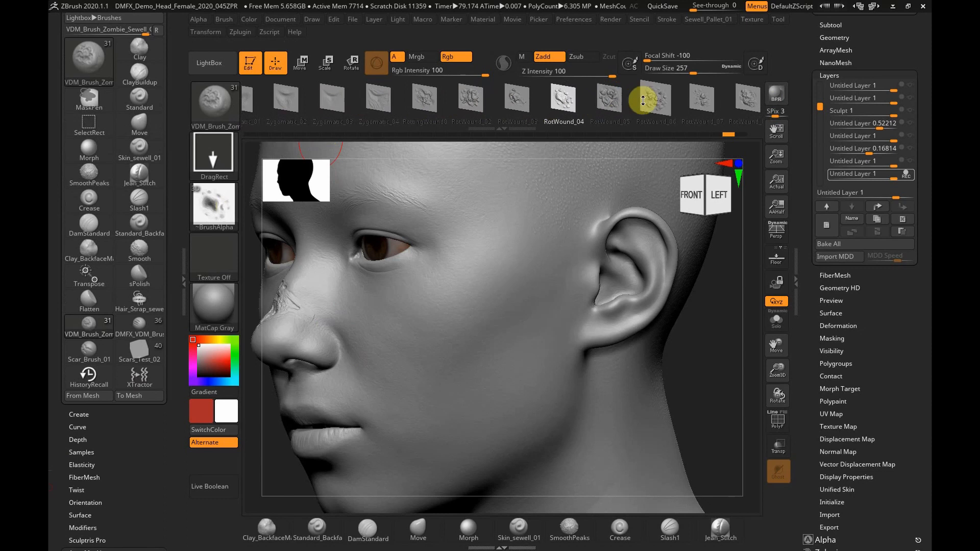
- Enable BackfaceMask in the VDM brush's Auto Masking settings
scroll(49, 482, "down", 5)
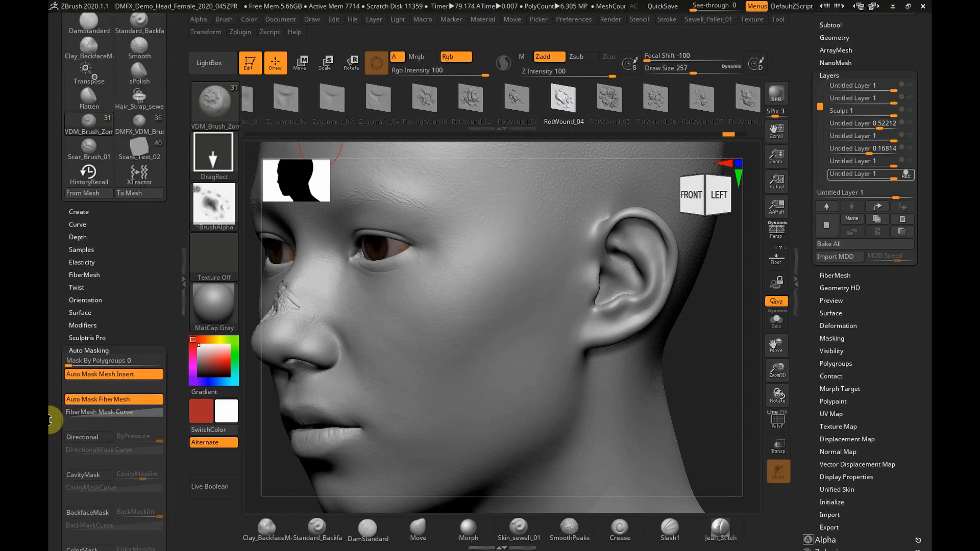
scroll(56, 454, "down", 4)
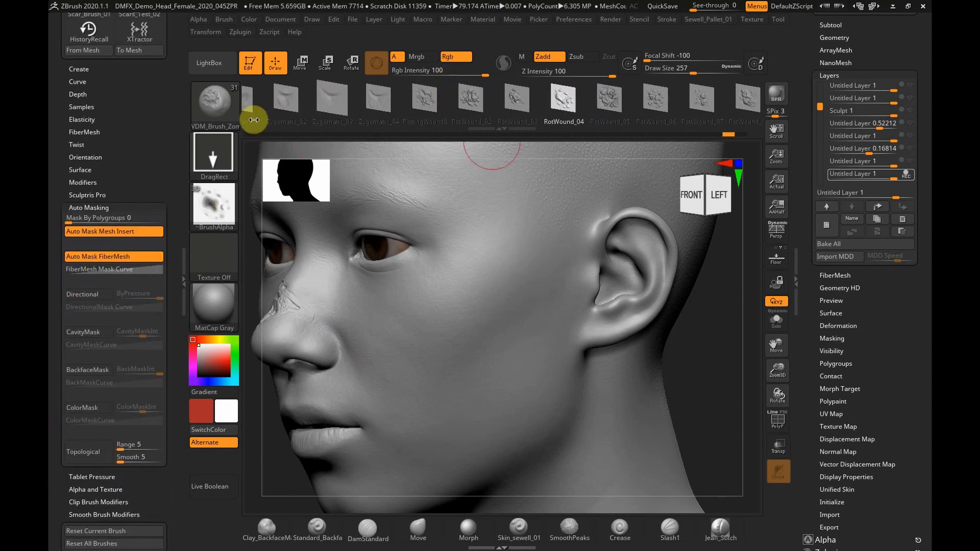
left_click(230, 148)
left_click(324, 106)
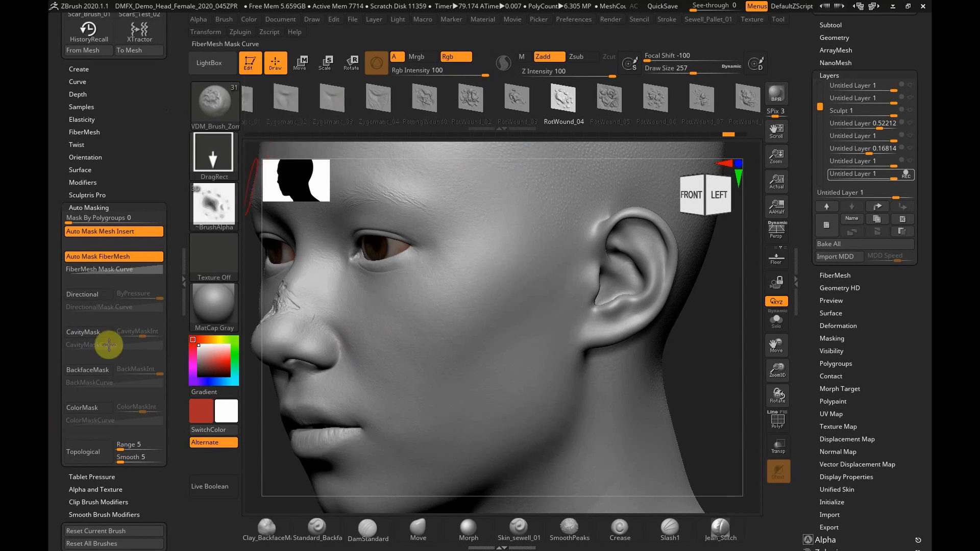
left_click(88, 370)
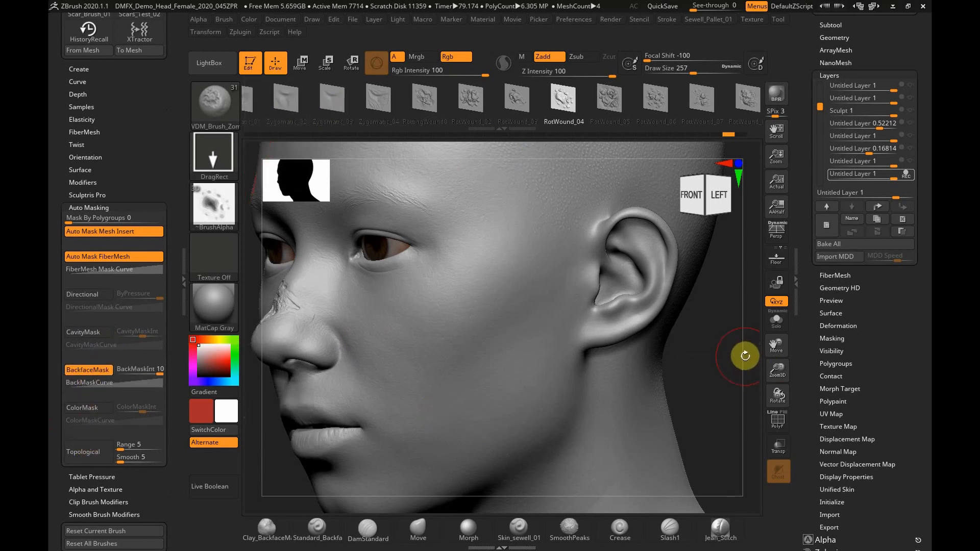
- Try stamping a RotWound_04 wound on the left ear with backface masking, inspect the back of the ear, and undo it
mouse_move(737, 358)
left_mouse_down()
mouse_move(726, 366)
mouse_move(715, 356)
mouse_move(733, 356)
left_mouse_up()
left_click_drag(641, 269, 642, 289)
mouse_move(707, 313)
right_mouse_down()
mouse_move(638, 331)
mouse_move(660, 331)
right_mouse_up()
right_click_drag(548, 386, 485, 400)
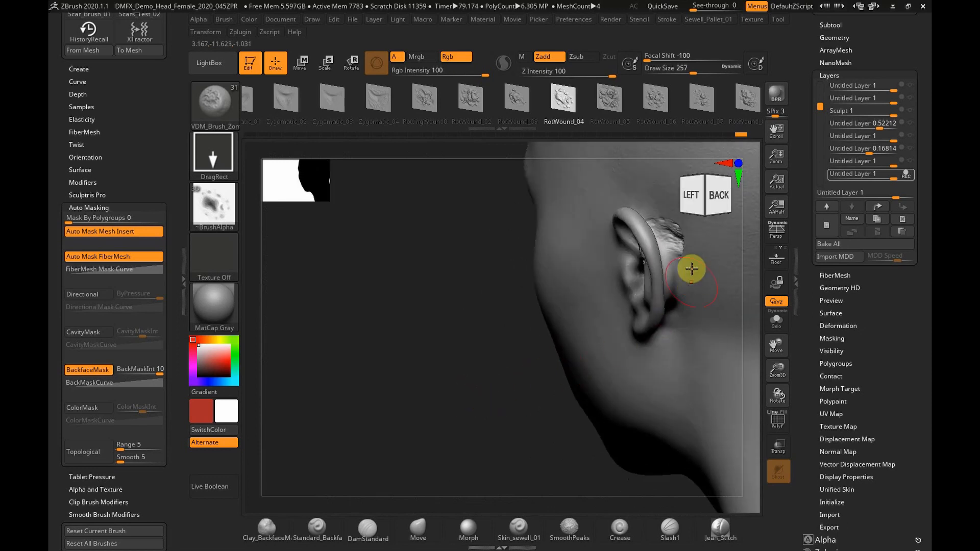
left_click_drag(780, 352, 717, 371)
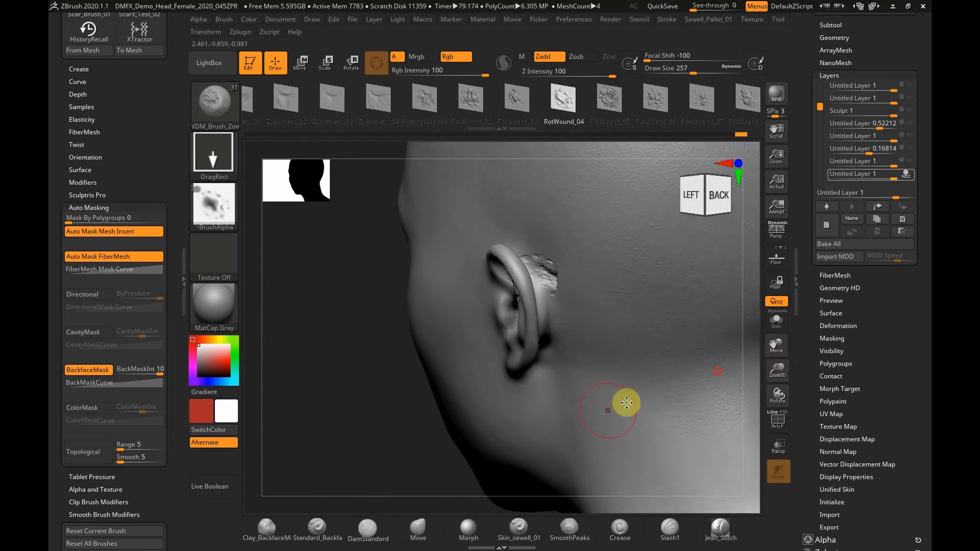
left_click_drag(388, 446, 420, 445)
left_click_drag(323, 492, 418, 449)
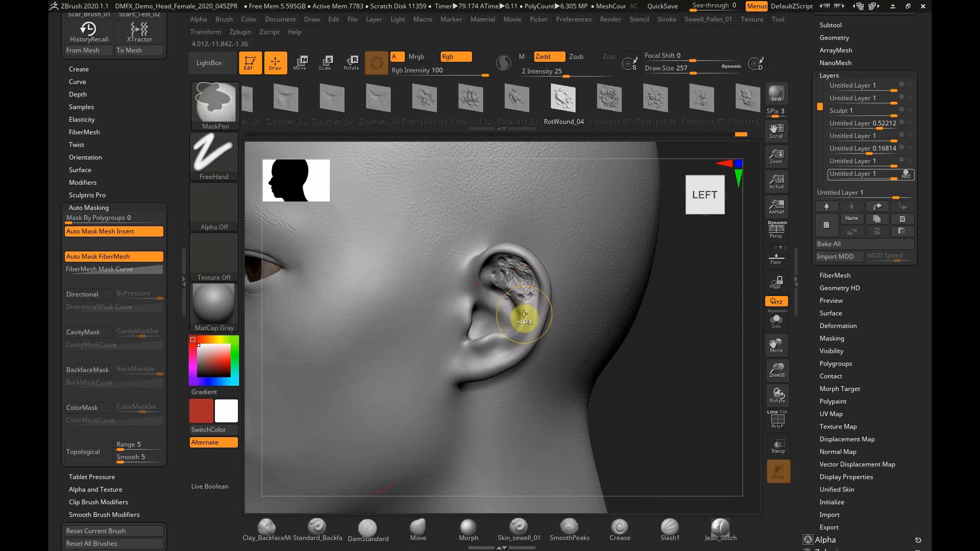
key("ctrl+z")
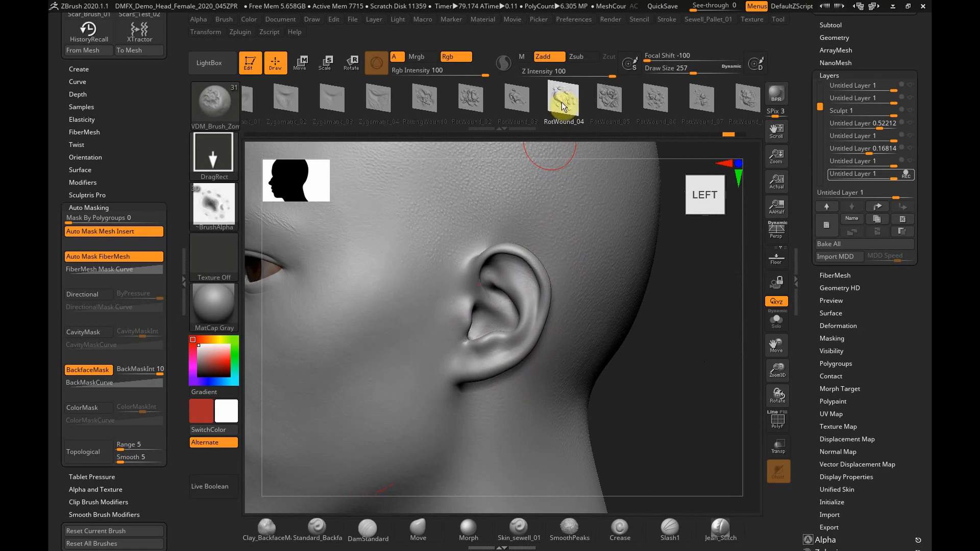
- Stamp RotWound_04 wounds on the left temple and inside the upper left ear, and check the ear from behind
left_click_drag(393, 305, 386, 372)
left_click_drag(681, 415, 435, 355)
left_click_drag(614, 365, 522, 369)
left_click_drag(346, 420, 502, 323)
left_click_drag(602, 326, 535, 372)
left_click_drag(447, 382, 486, 323)
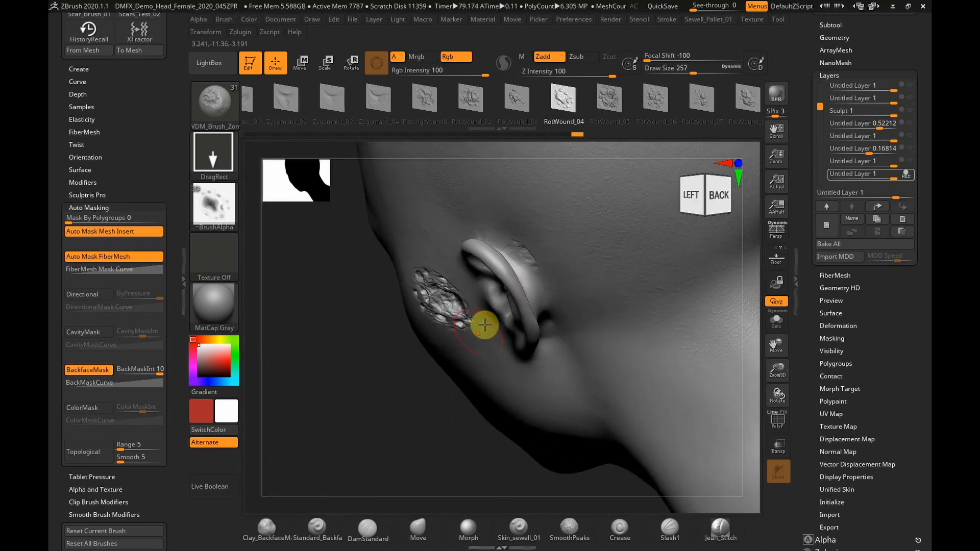
left_click_drag(335, 429, 379, 384)
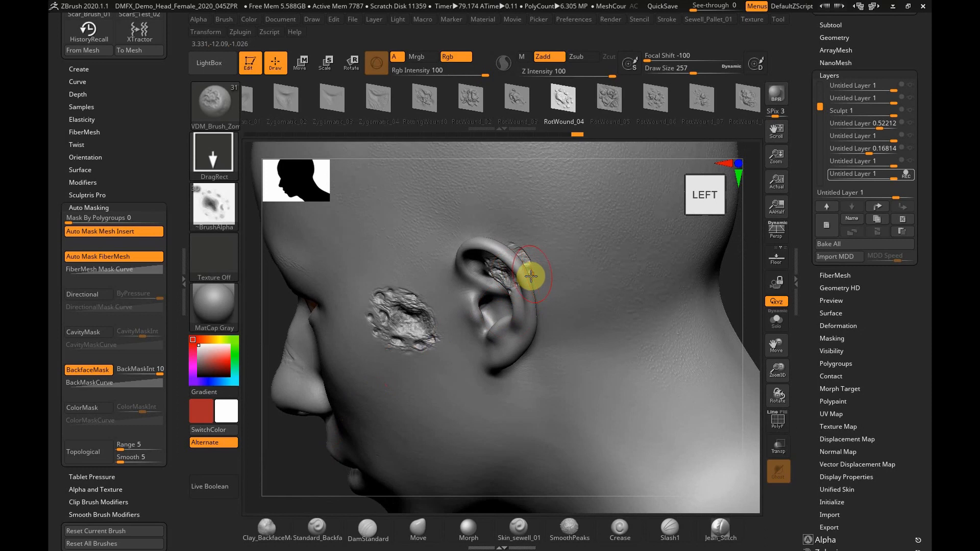
- Erase the wound detail that bled through behind the left ear with the Morph brush
mouse_move(307, 478)
left_mouse_down()
mouse_move(284, 485)
mouse_move(287, 495)
mouse_move(295, 485)
left_mouse_up()
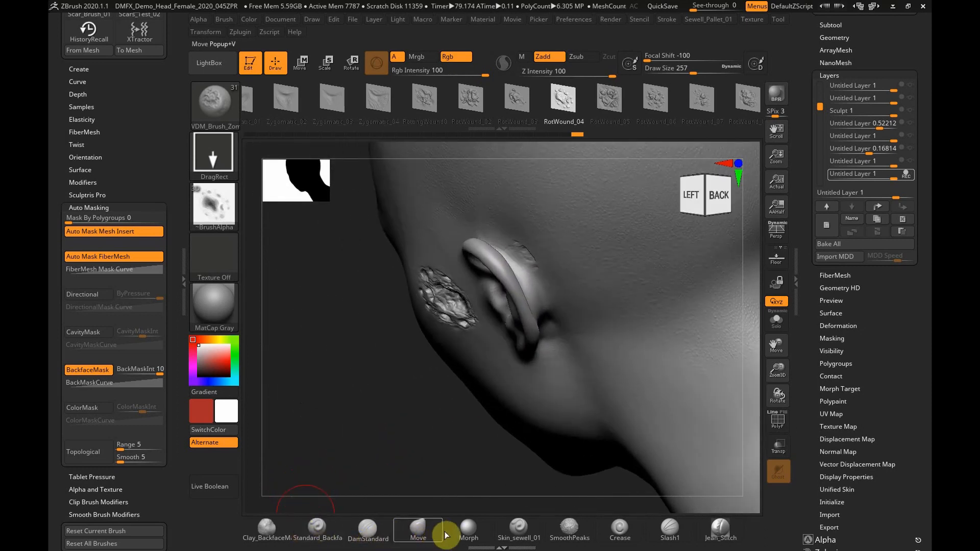
left_click(467, 528)
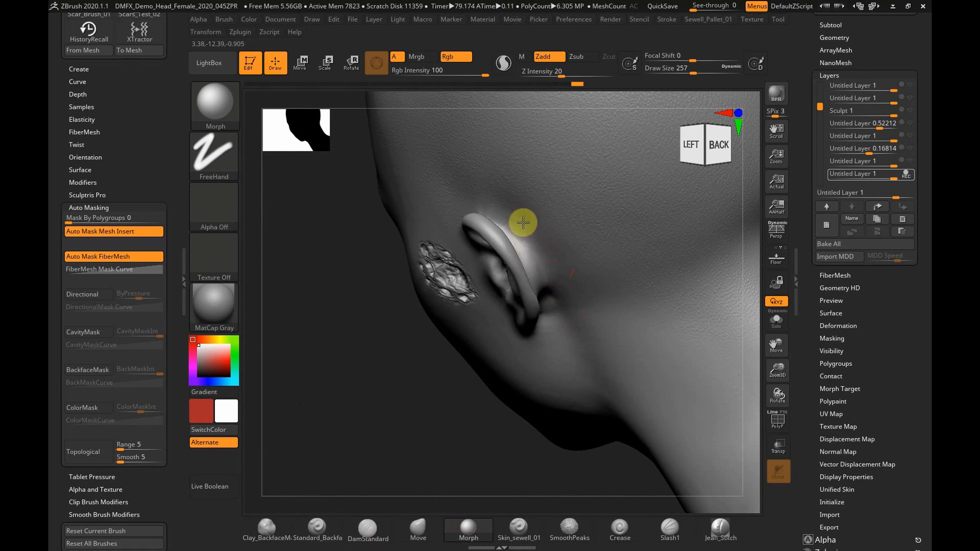
left_click_drag(328, 445, 353, 422, "shift")
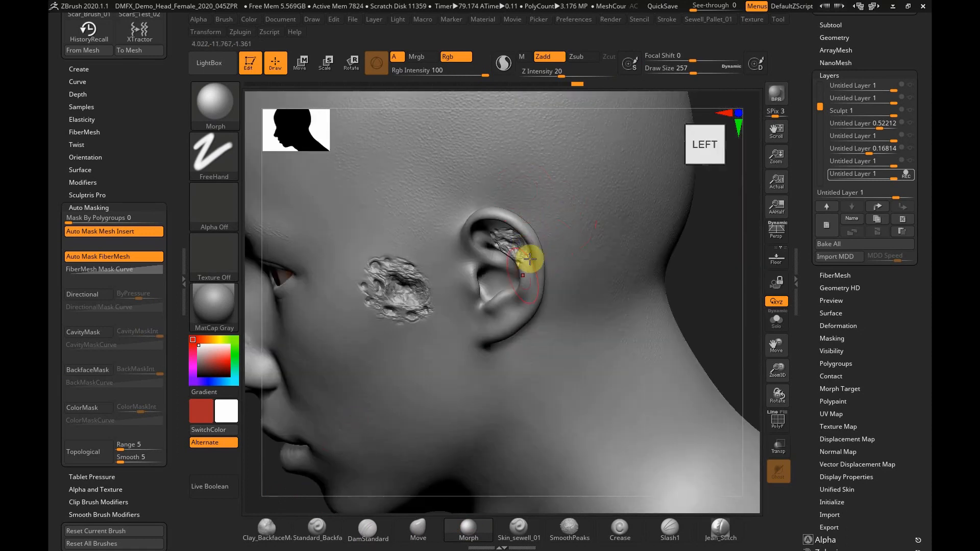
left_click_drag(701, 267, 709, 259)
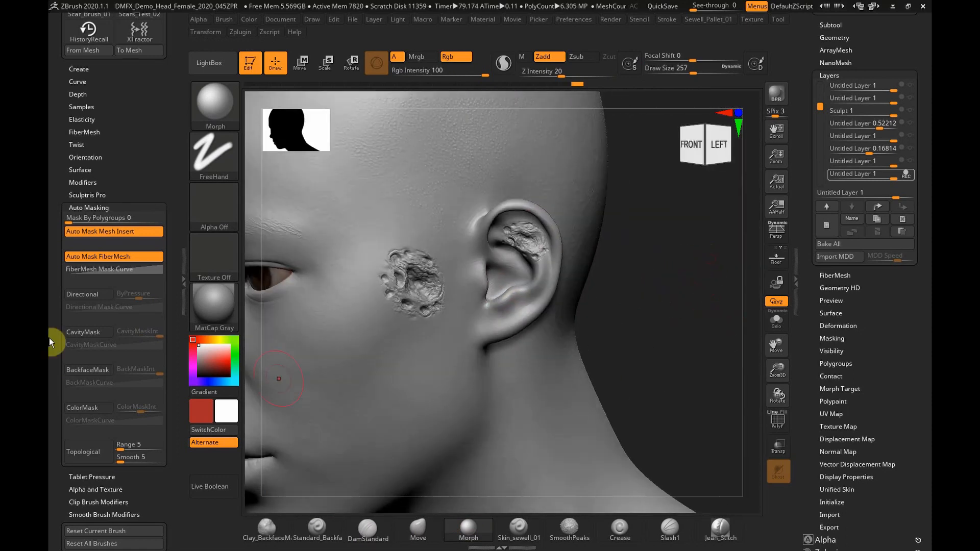
- Erase the unwanted wound detail on the right ear with the Morph brush and check the face from the front
left_click_drag(660, 356, 494, 312, "shift")
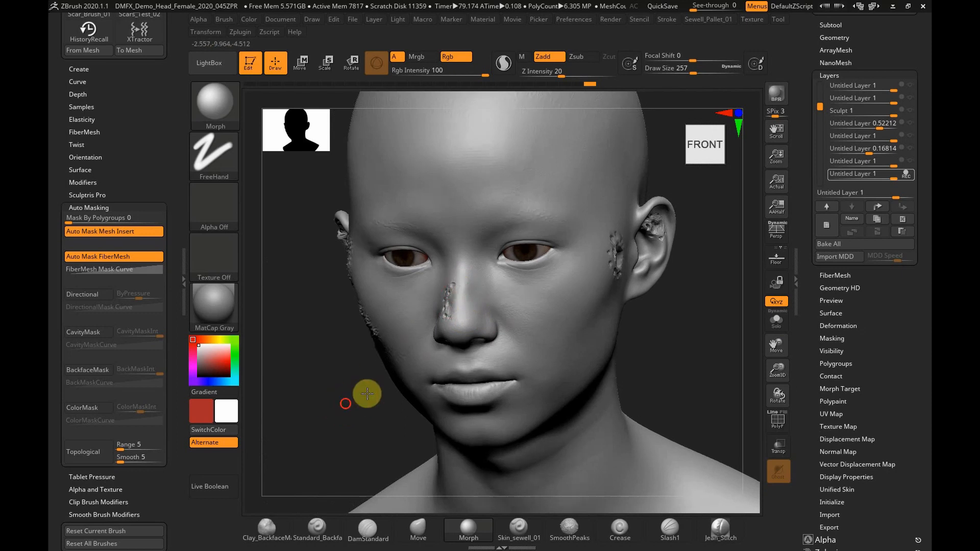
left_click_drag(357, 396, 449, 290)
left_click_drag(776, 347, 869, 362)
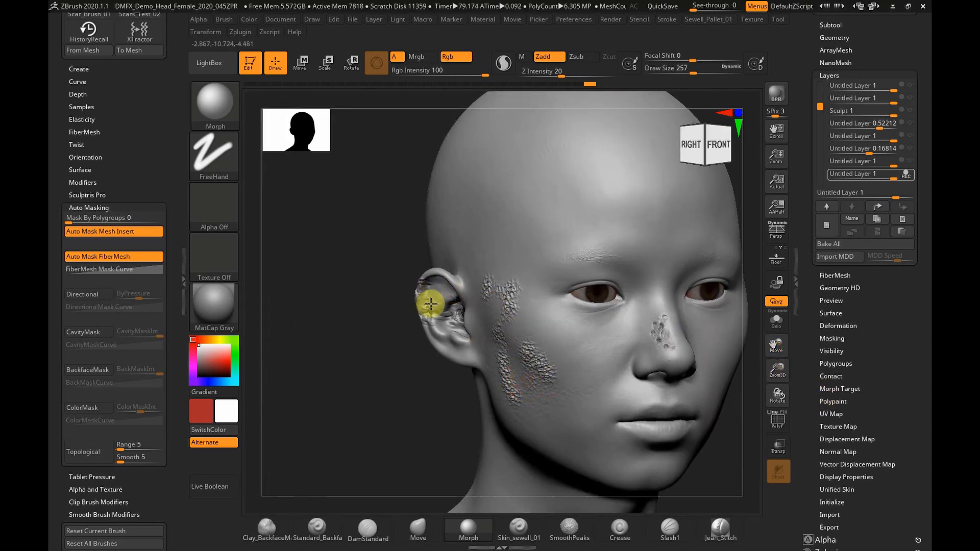
left_click_drag(427, 286, 453, 312)
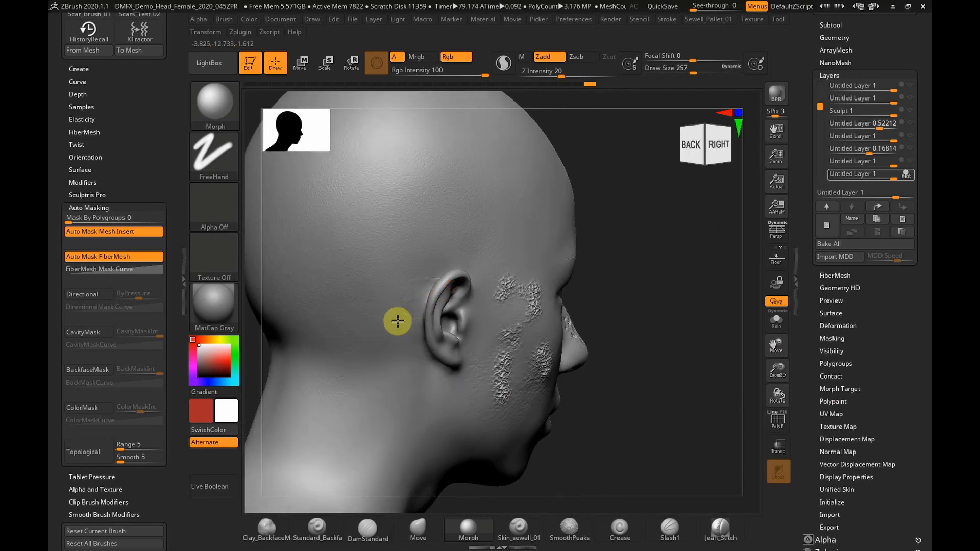
left_click_drag(734, 321, 450, 304)
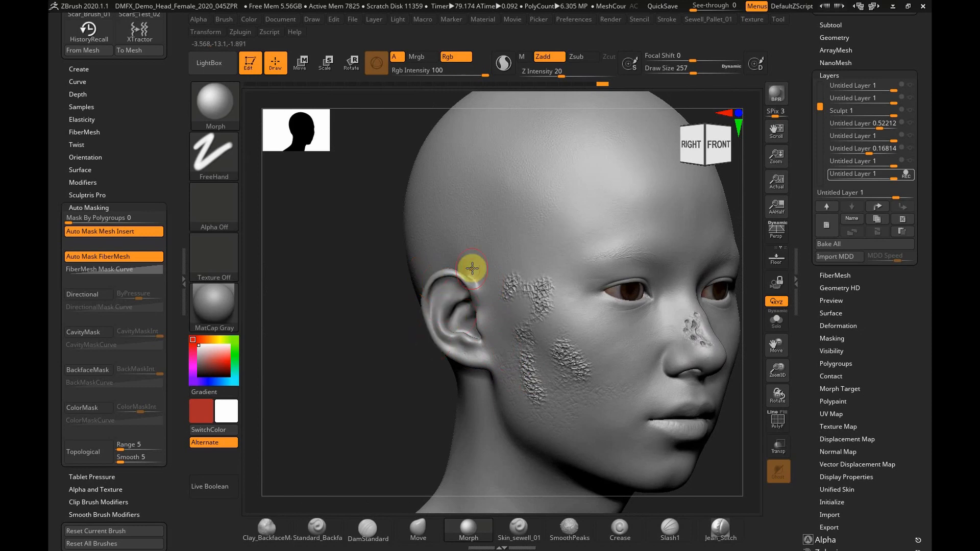
left_click_drag(405, 297, 371, 355)
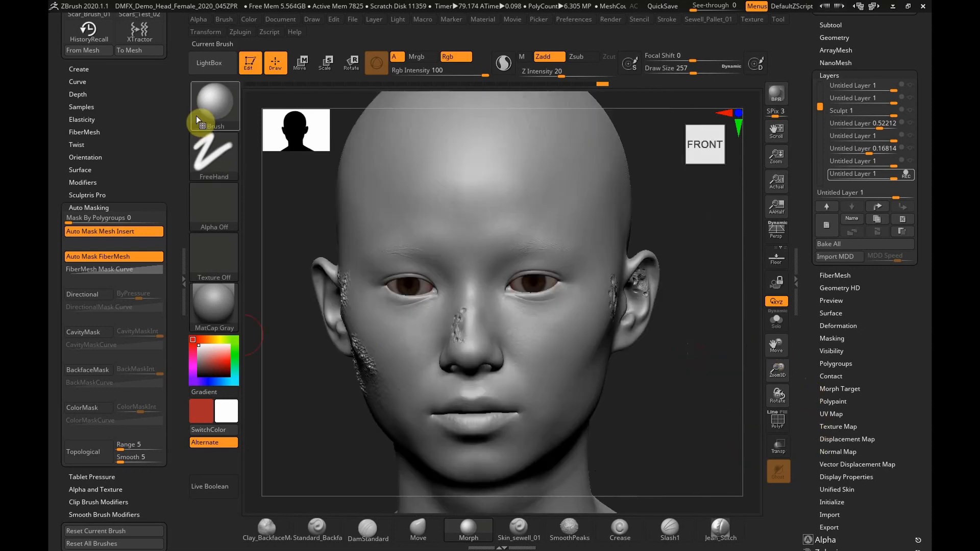
- Stamp GenericGore03 from the DMFX VDM brush on the left forehead at Z Intensity 100, and again beside it at 53
left_click(197, 115)
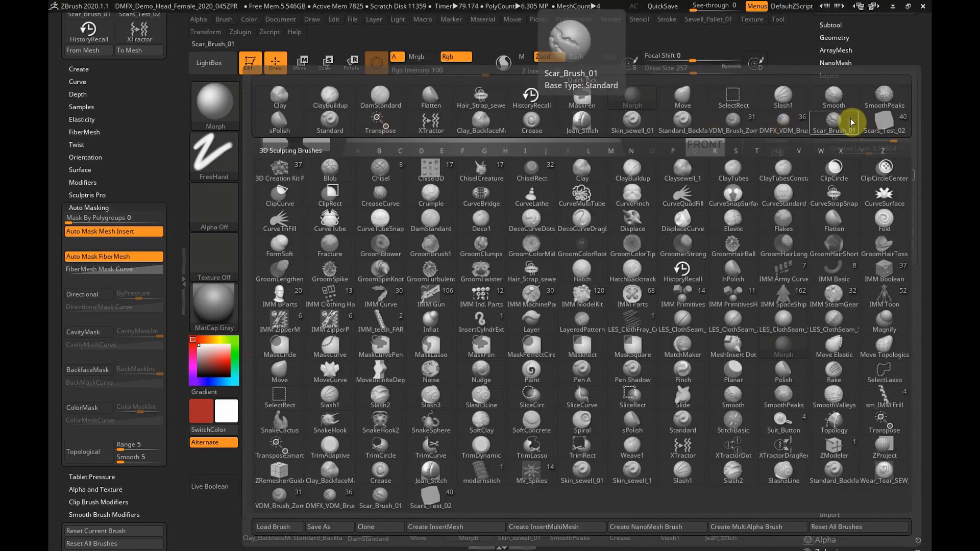
left_click(788, 130)
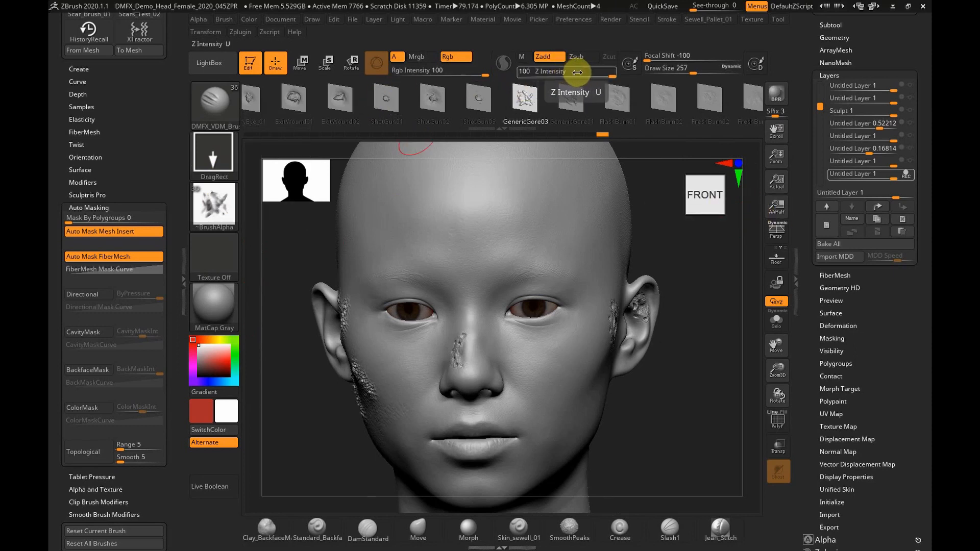
left_click_drag(531, 237, 547, 298)
mouse_move(588, 68)
left_mouse_down()
mouse_move(572, 73)
mouse_move(588, 85)
left_mouse_up()
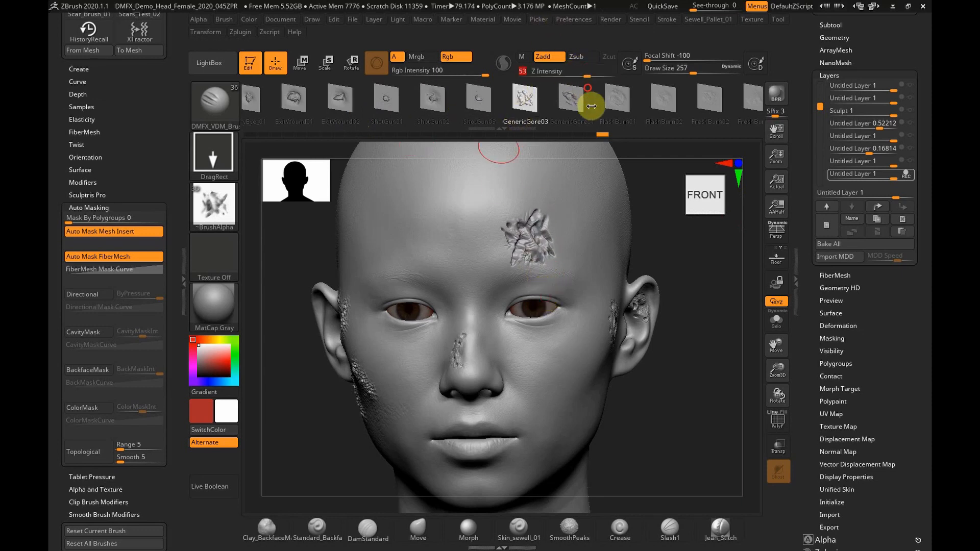
left_click_drag(564, 258, 552, 316)
- Stamp GenericGore03 on the outer left cheek at Z Intensity 53 and closer to the nose at 100
mouse_move(680, 294)
left_mouse_down()
mouse_move(726, 277)
mouse_move(586, 349)
mouse_move(547, 398)
left_mouse_up()
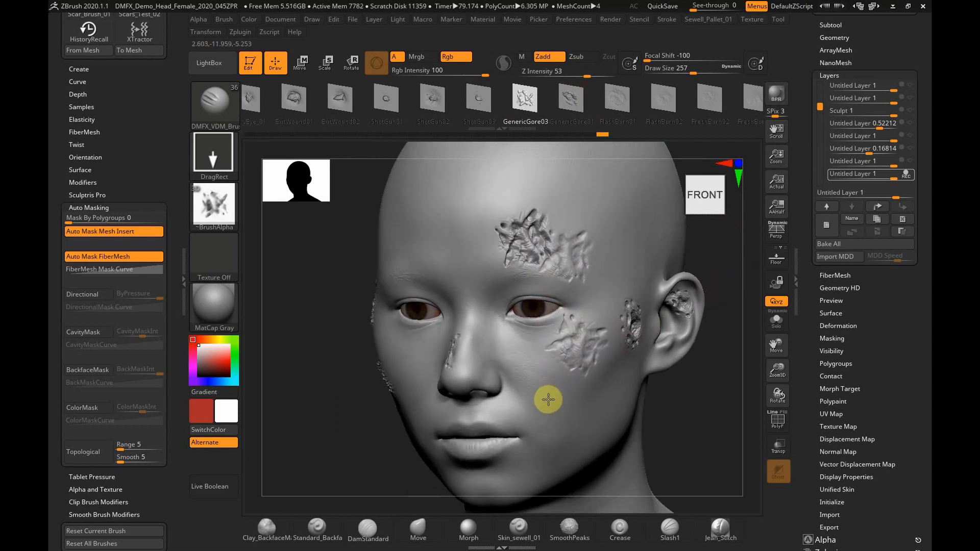
left_click_drag(587, 75, 611, 76)
mouse_move(538, 377)
left_mouse_down()
mouse_move(509, 426)
mouse_move(545, 413)
left_mouse_up()
left_click_drag(777, 370, 779, 389)
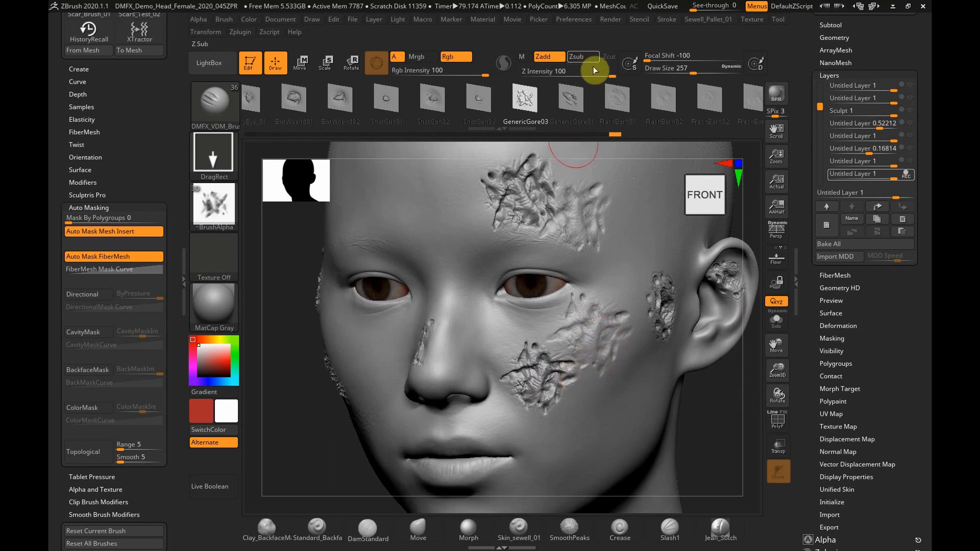
- Extend the gore over the lower and inner left cheek with GenericGore03 stamps at Z Intensity 58 and 44
left_click_drag(589, 74, 593, 74)
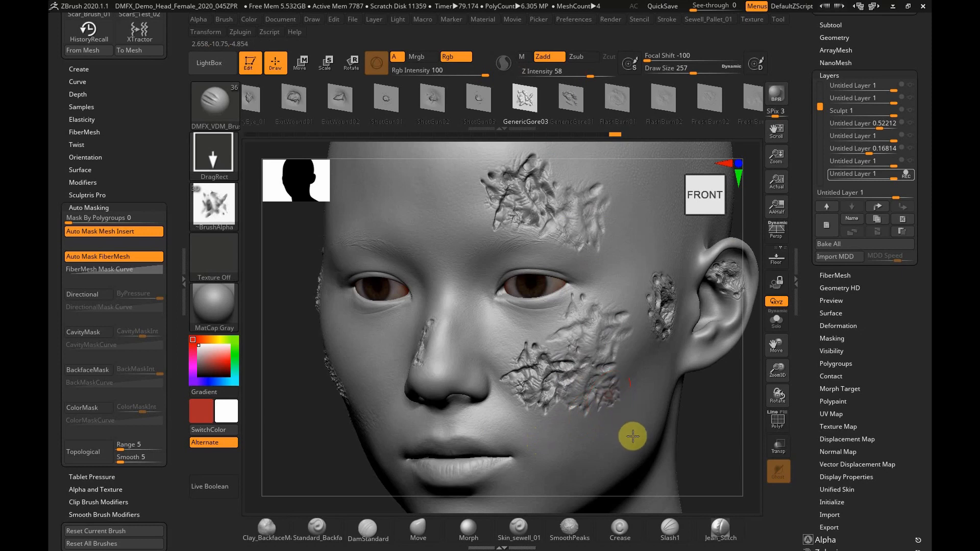
left_click_drag(569, 434, 525, 492)
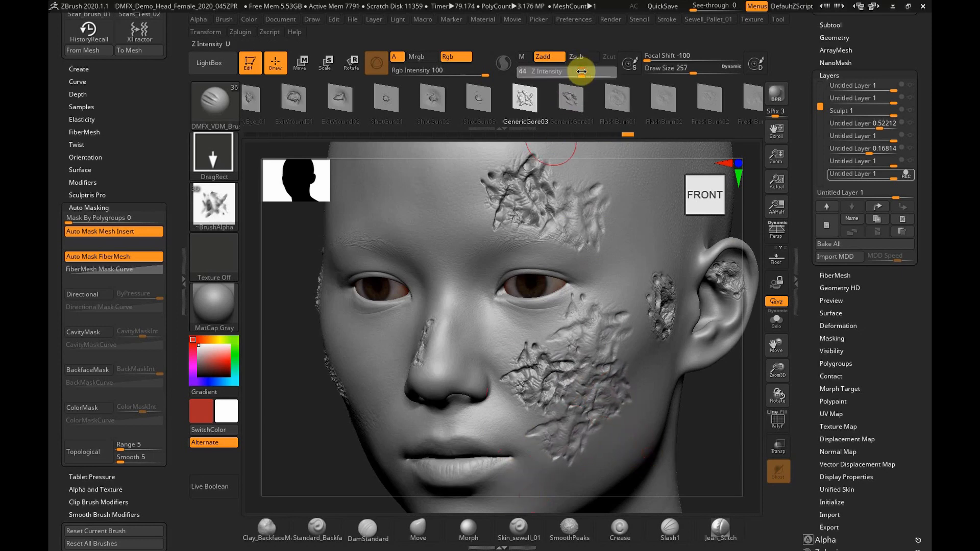
left_click_drag(541, 415, 550, 356)
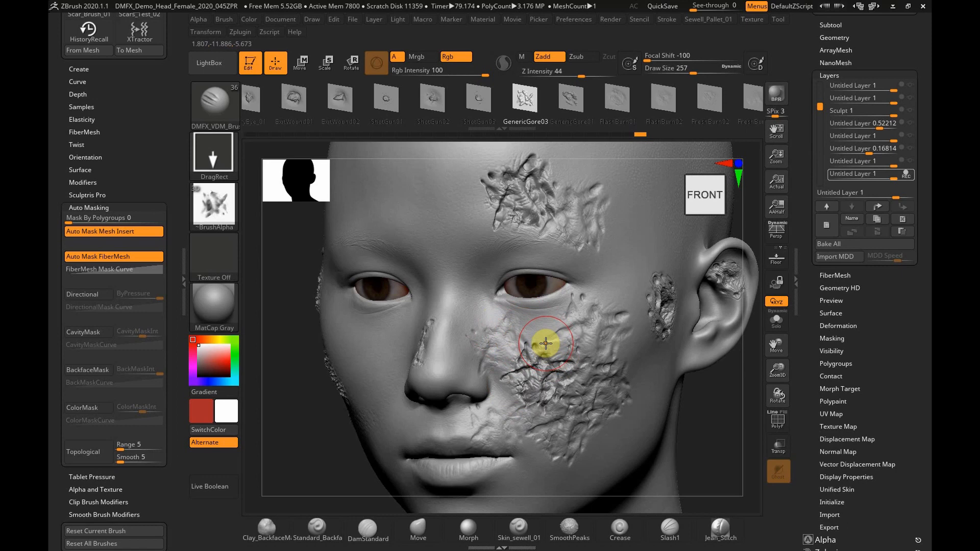
- Fade parts of the cheek and forehead gore with the Morph brush, reducing Draw Size to 172 and Z Intensity to 6
left_click(468, 528)
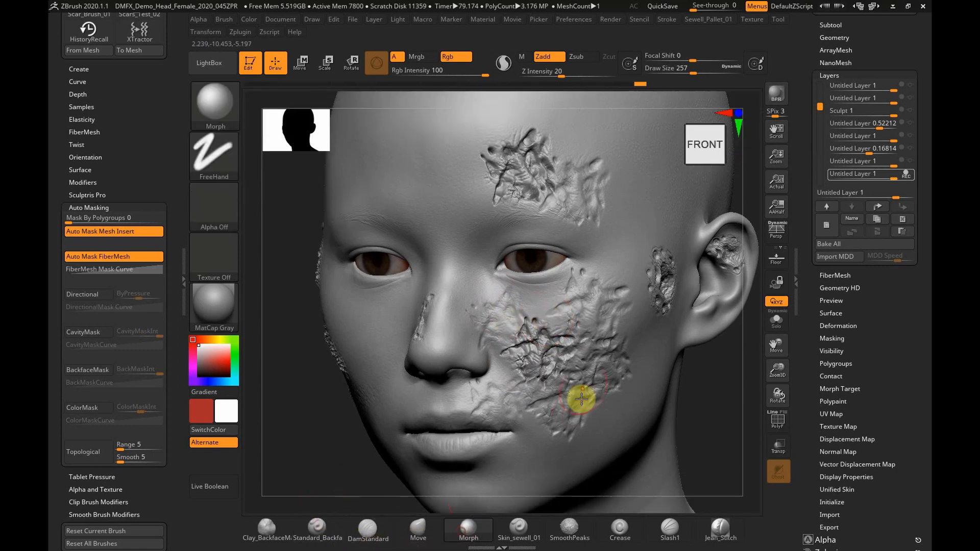
left_click_drag(566, 318, 532, 318)
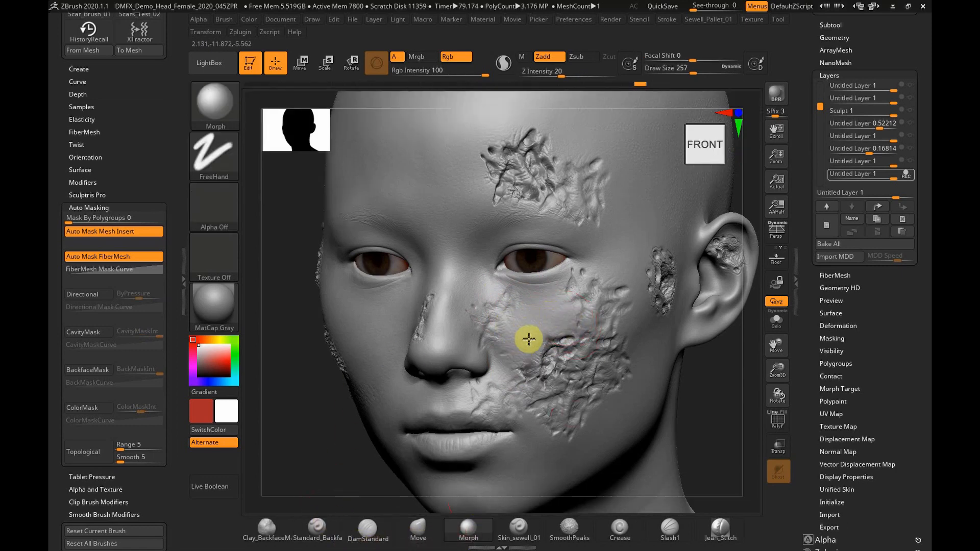
key("s")
left_click_drag(565, 343, 556, 343)
left_click_drag(551, 75, 544, 76)
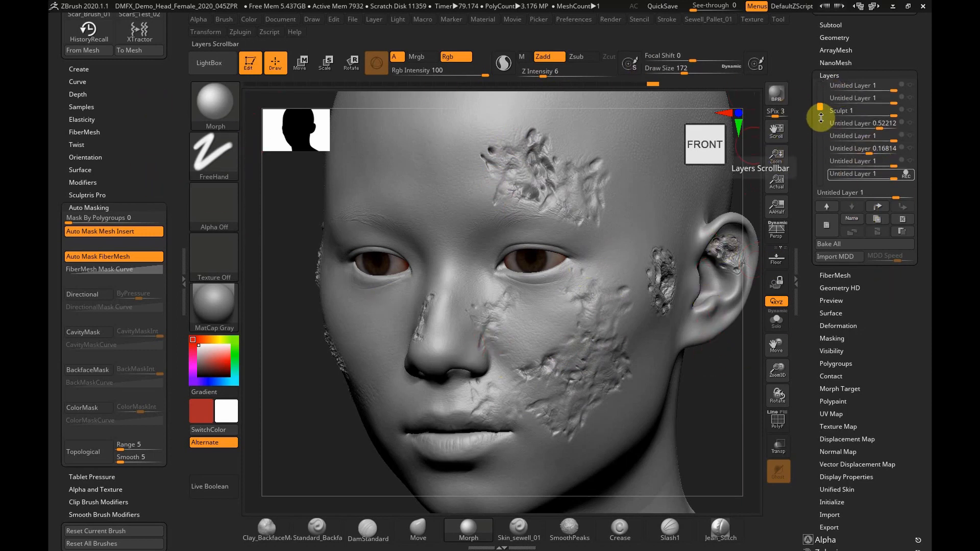
- Review the head's layer stack, from the Morph layer down to the wound layer, and the Bake All option
left_click_drag(819, 102, 819, 85)
left_click(868, 99)
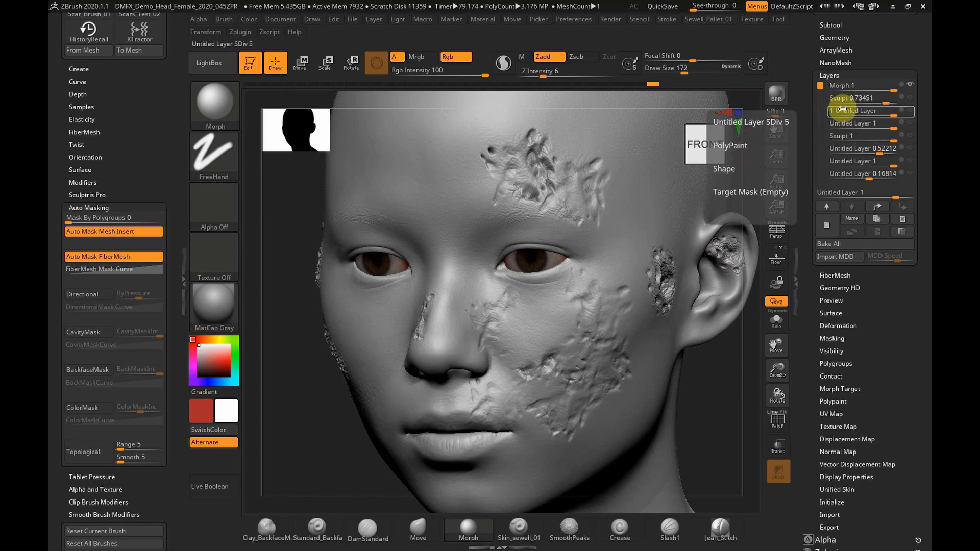
left_click_drag(821, 87, 823, 97)
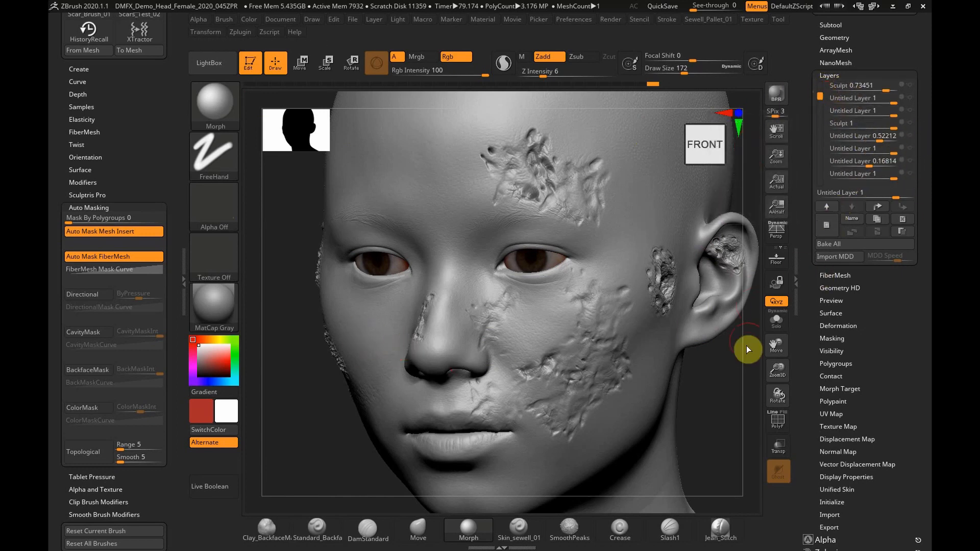
left_click_drag(777, 371, 780, 368)
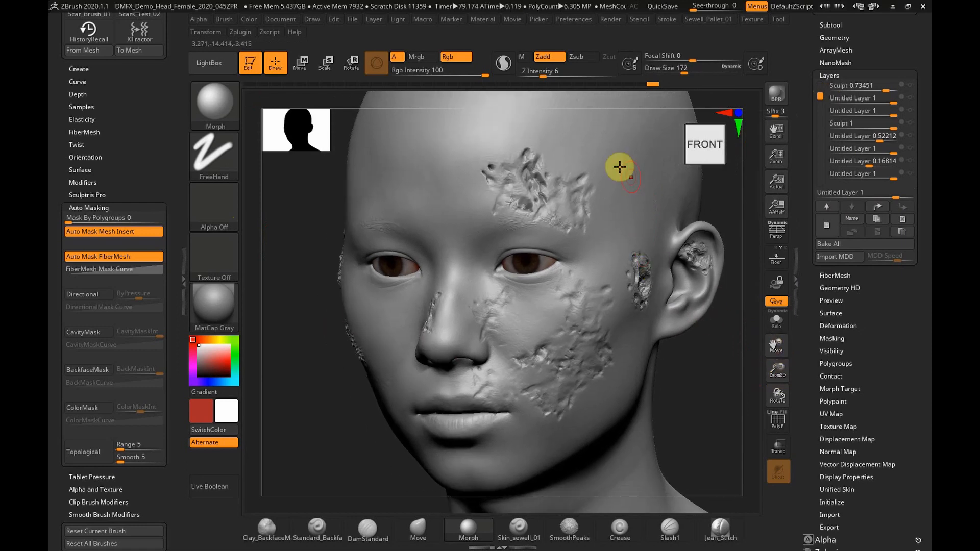
mouse_move(910, 124)
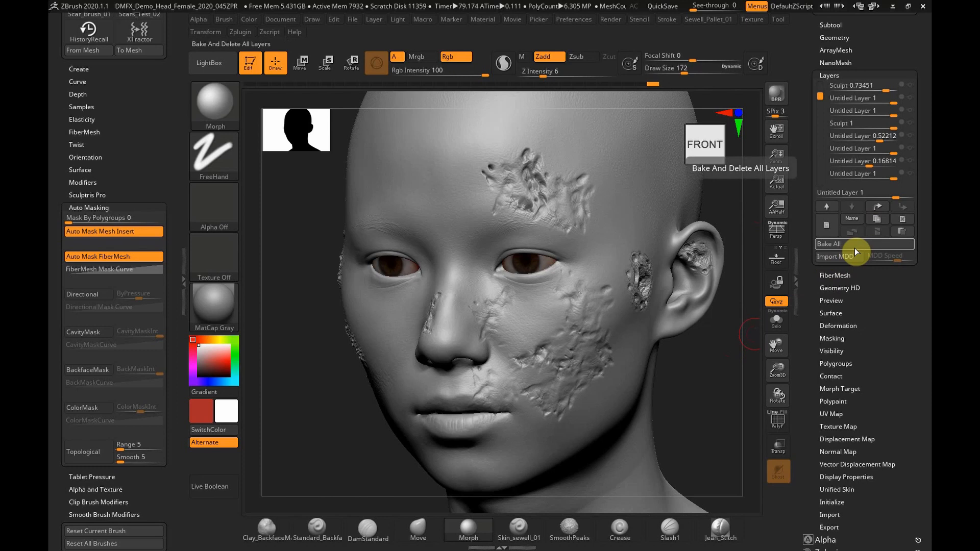
left_click_drag(820, 97, 818, 127)
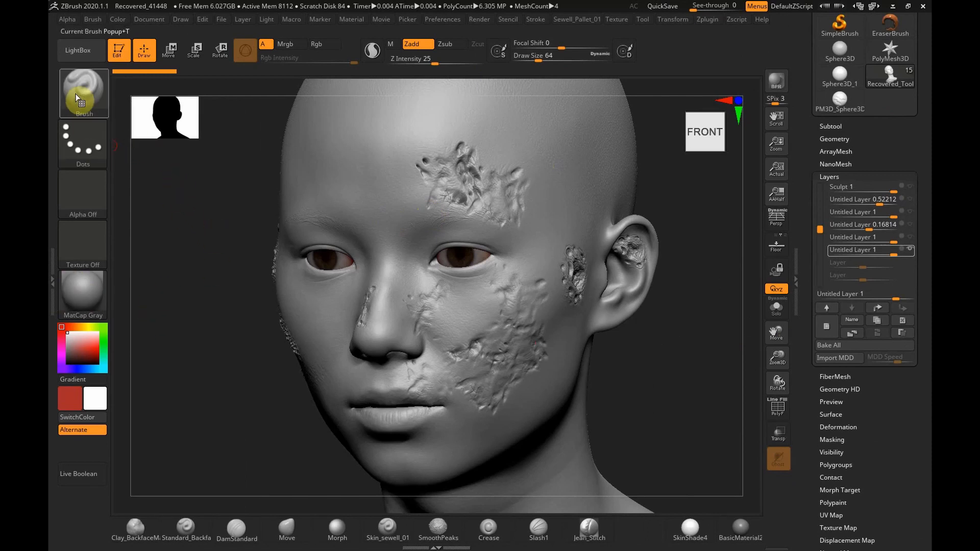
left_click(81, 96)
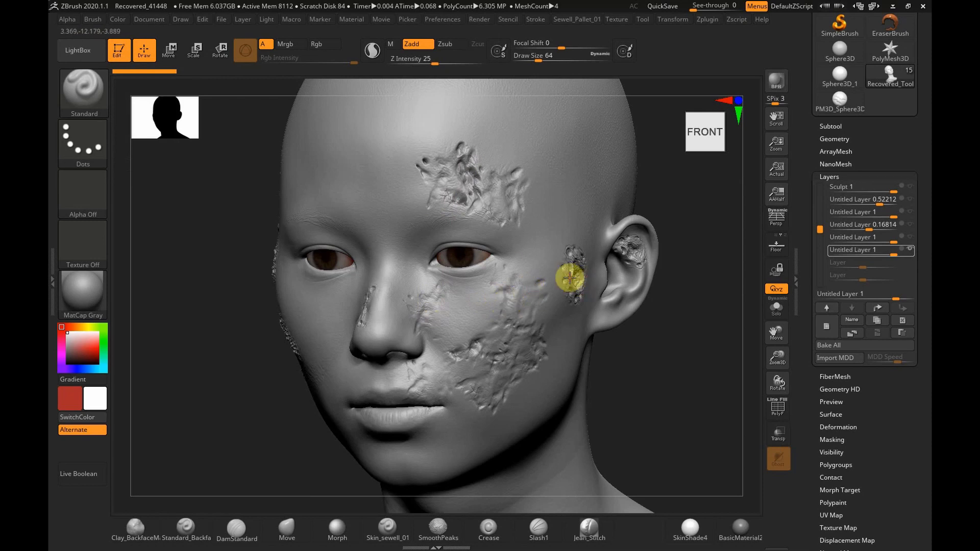
left_click(88, 92)
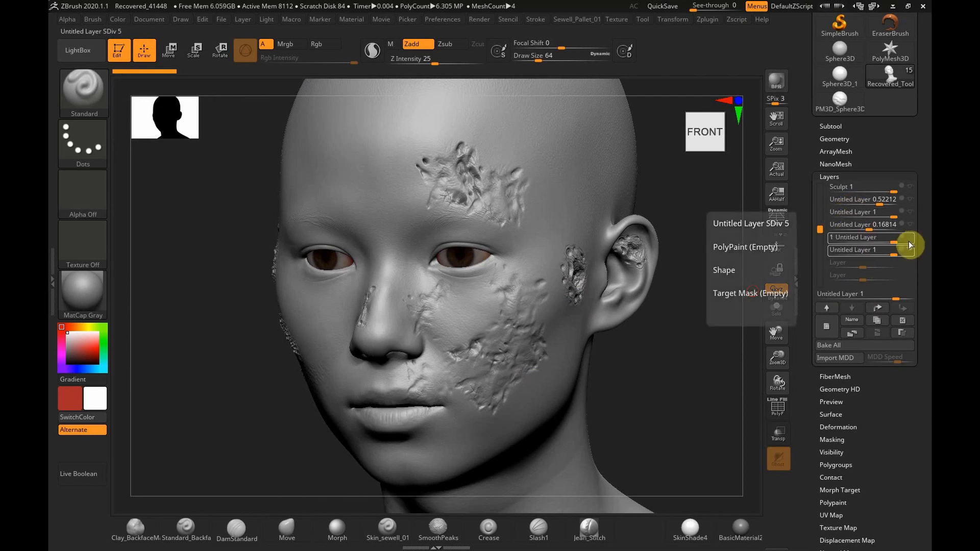
- Hide the gore wound layer, show the layer directly above it, and inspect its scale pattern on the right side of the face
left_click(909, 249)
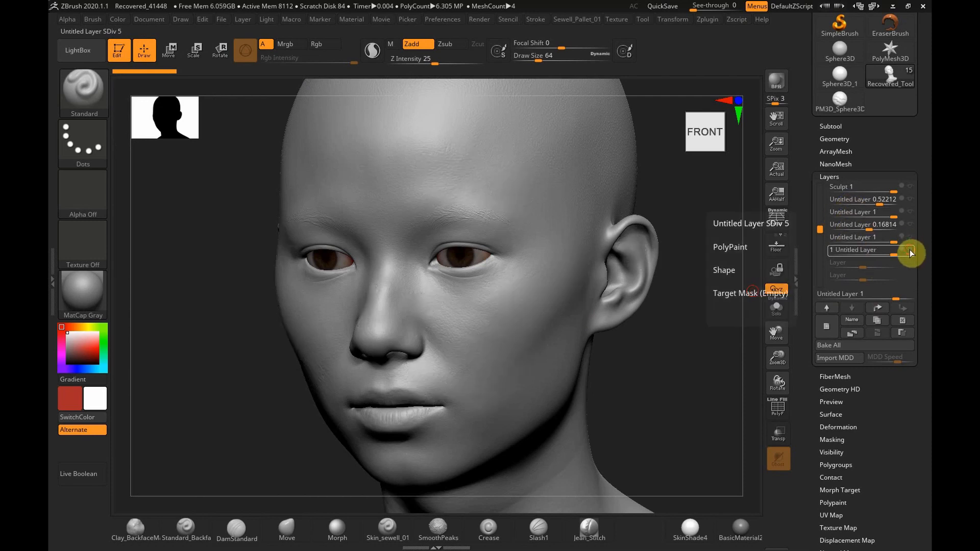
left_click(910, 238)
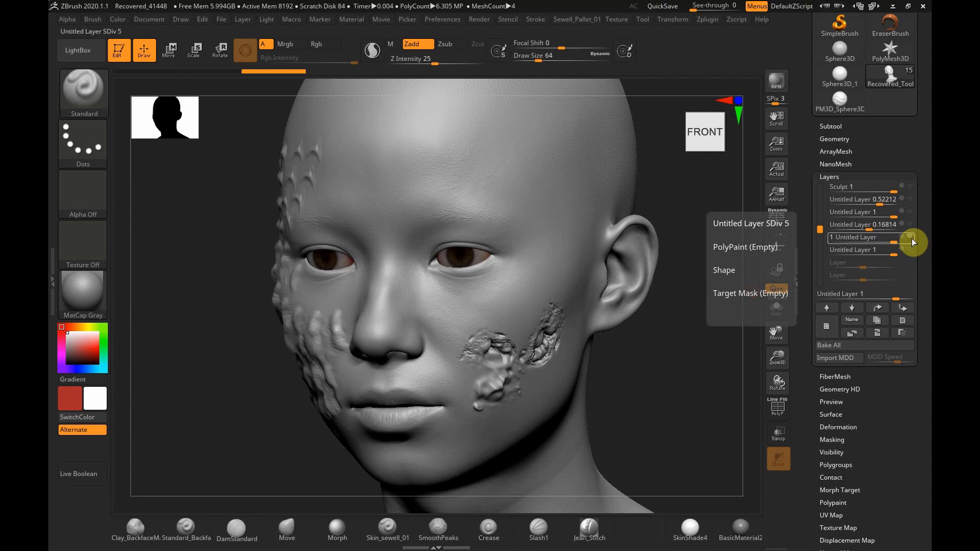
left_click_drag(689, 335, 704, 337, "shift")
left_click_drag(203, 377, 559, 331)
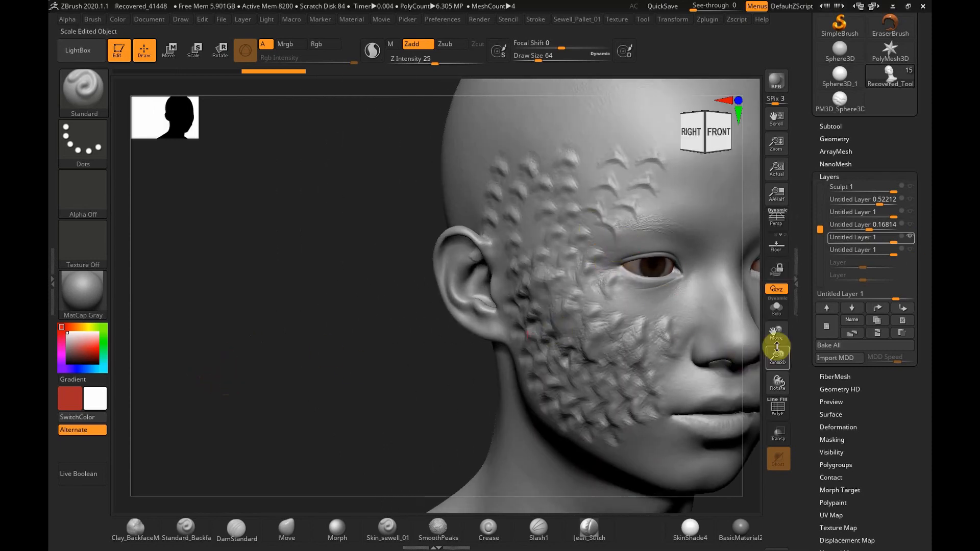
left_click_drag(774, 335, 693, 331)
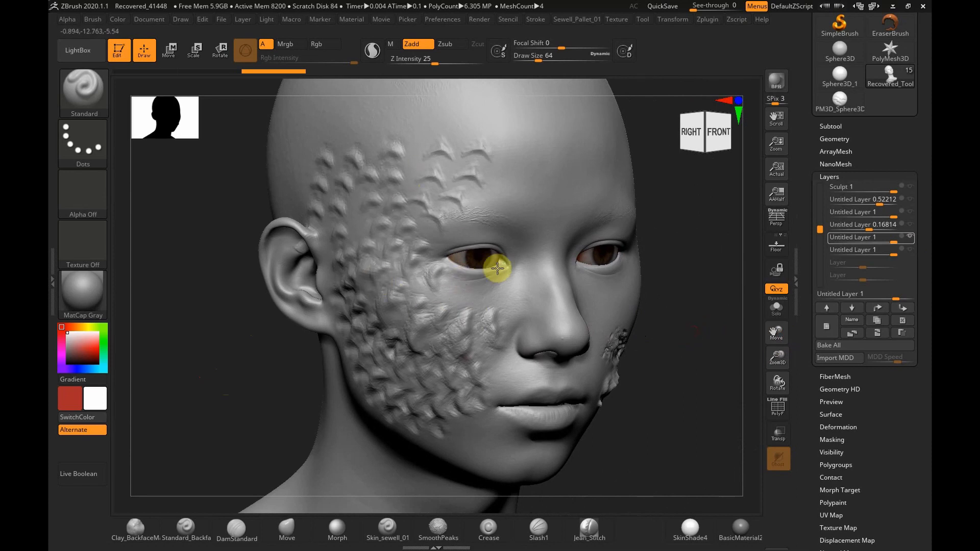
- Hide the scale layer and show the gore wound layer again, viewing the face from the front
left_click(912, 237)
left_click(852, 249)
left_click_drag(690, 343, 671, 343, "shift")
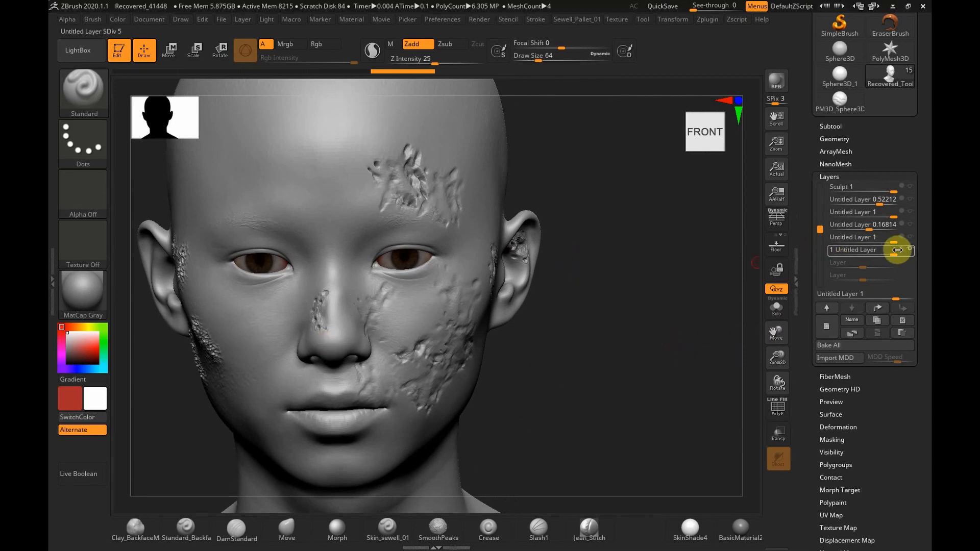
mouse_move(892, 241)
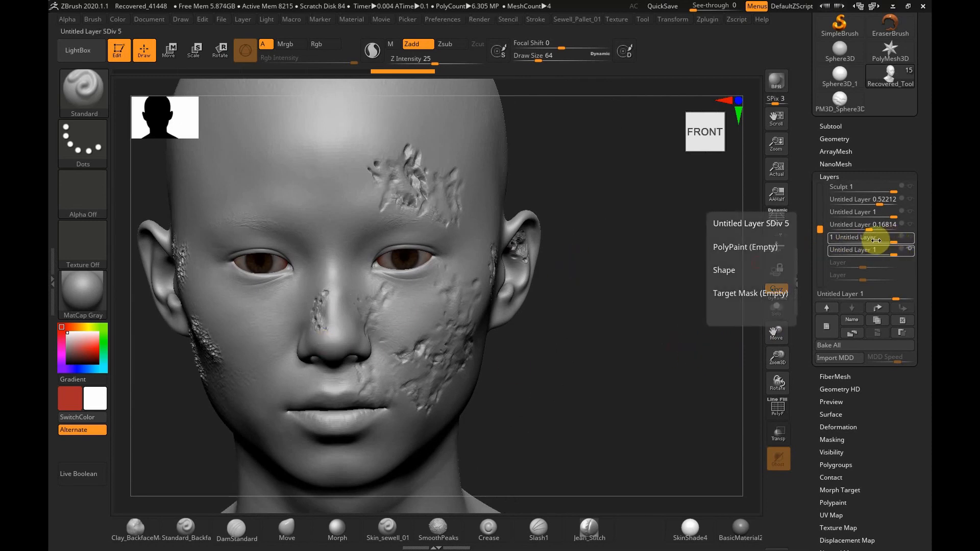
left_click_drag(893, 240, 908, 255)
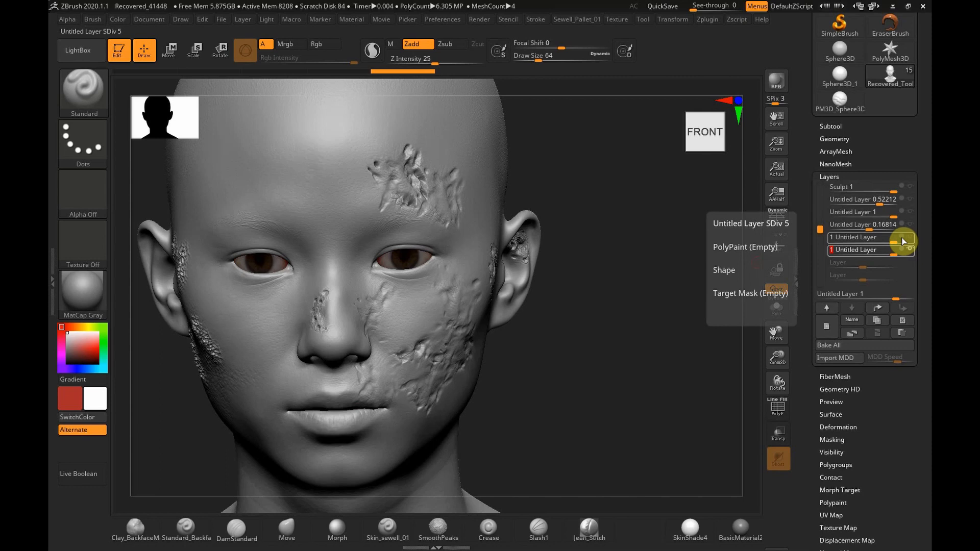
- Examine the gore on the forehead, cheek, temple and ear from the front and from the left three-quarter angle
left_click_drag(659, 307, 632, 315)
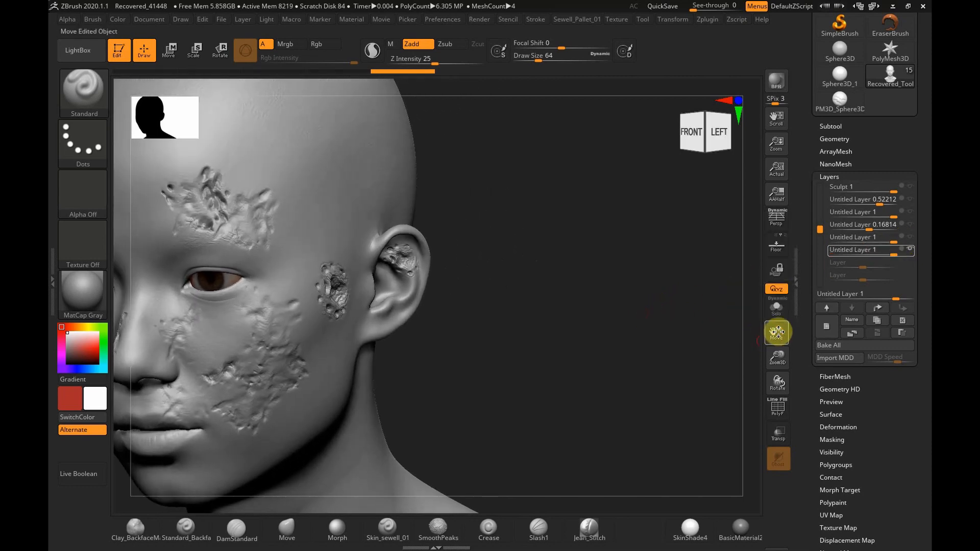
left_click_drag(776, 332, 860, 313)
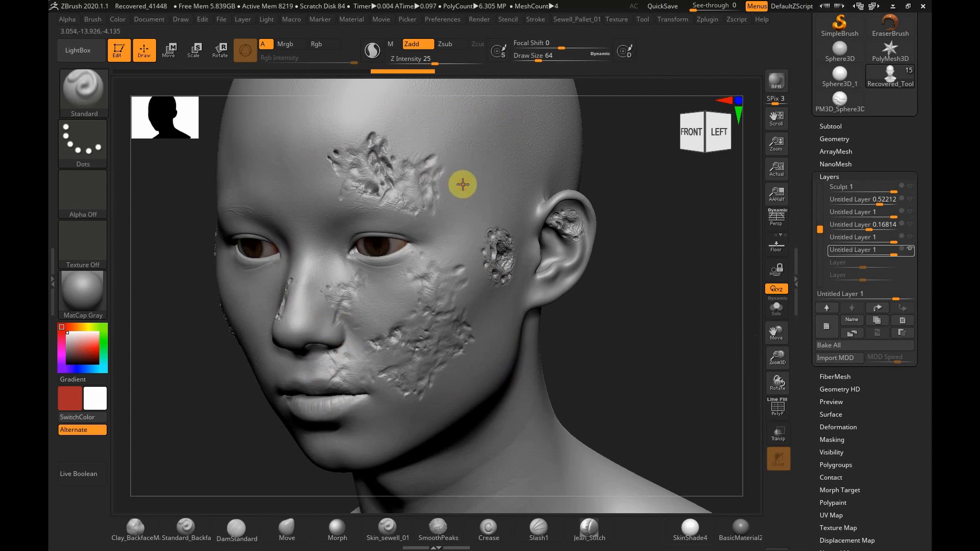
left_click_drag(603, 286, 604, 286)
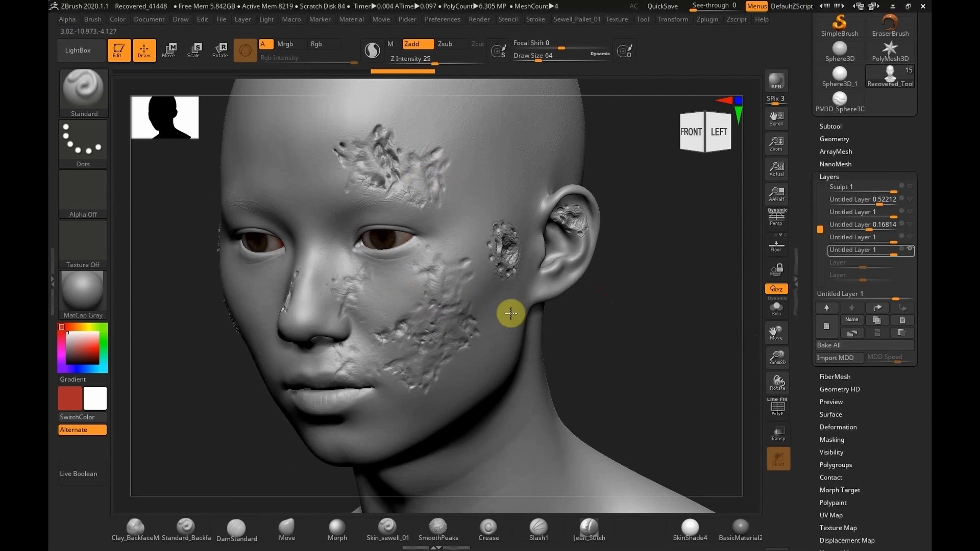
left_click_drag(773, 135, 438, 295)
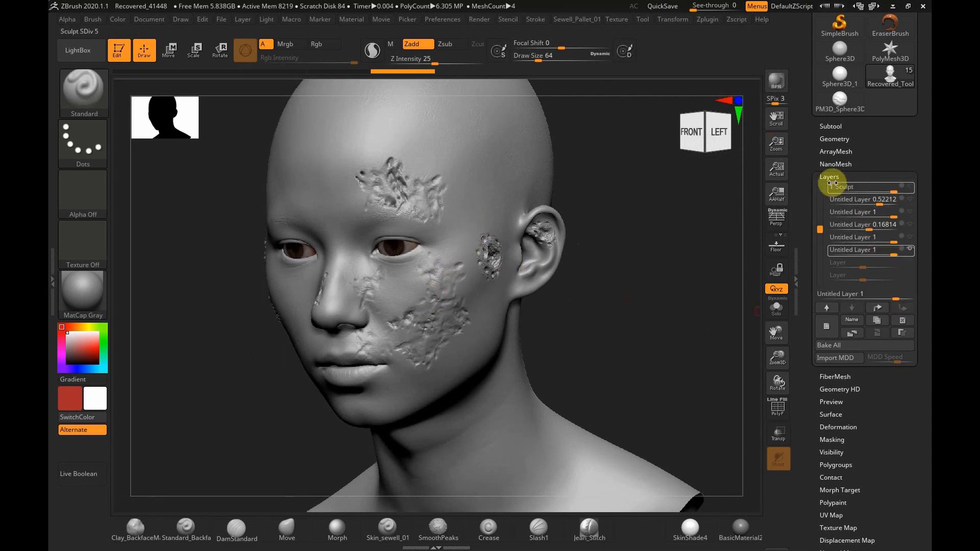
left_click_drag(812, 451, 809, 397)
left_click_drag(813, 361, 804, 406)
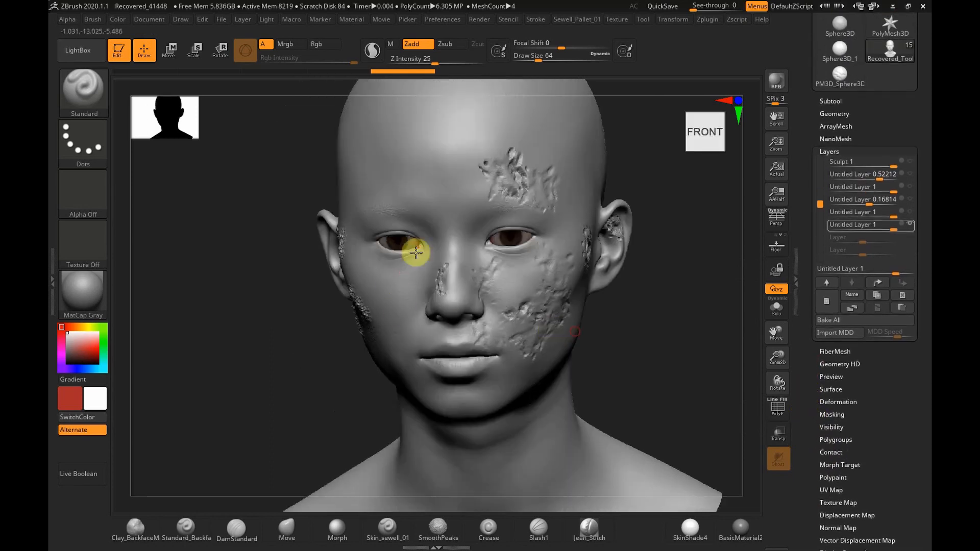
left_click_drag(651, 297, 649, 310)
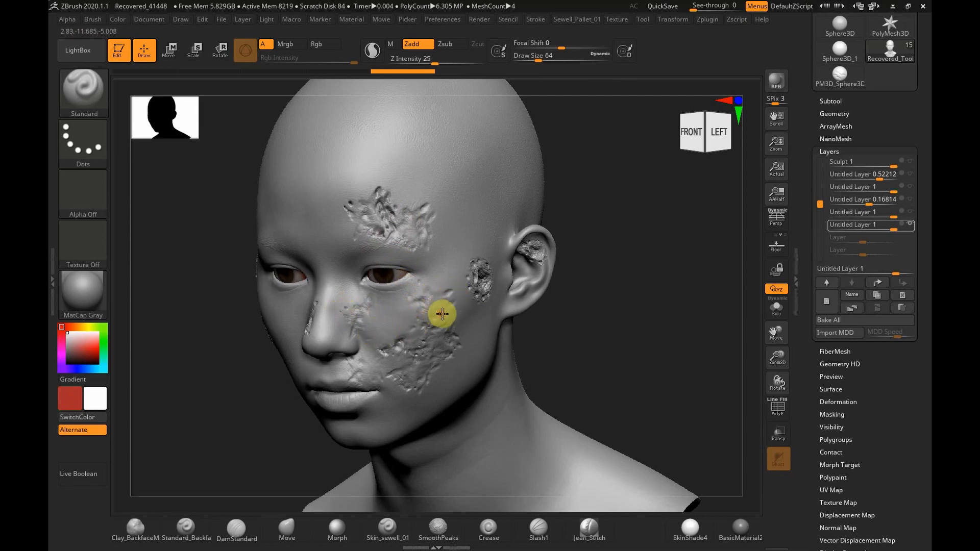
left_click_drag(623, 347, 598, 346)
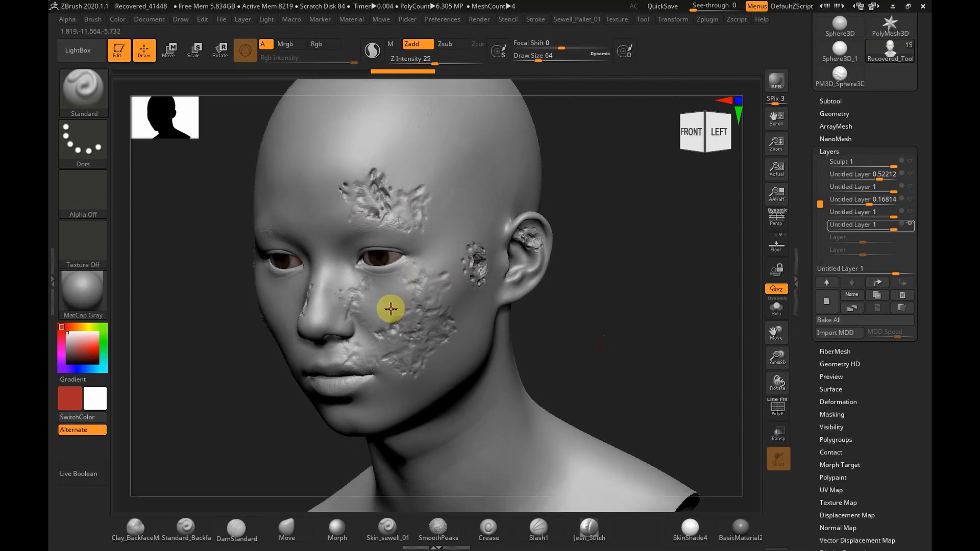